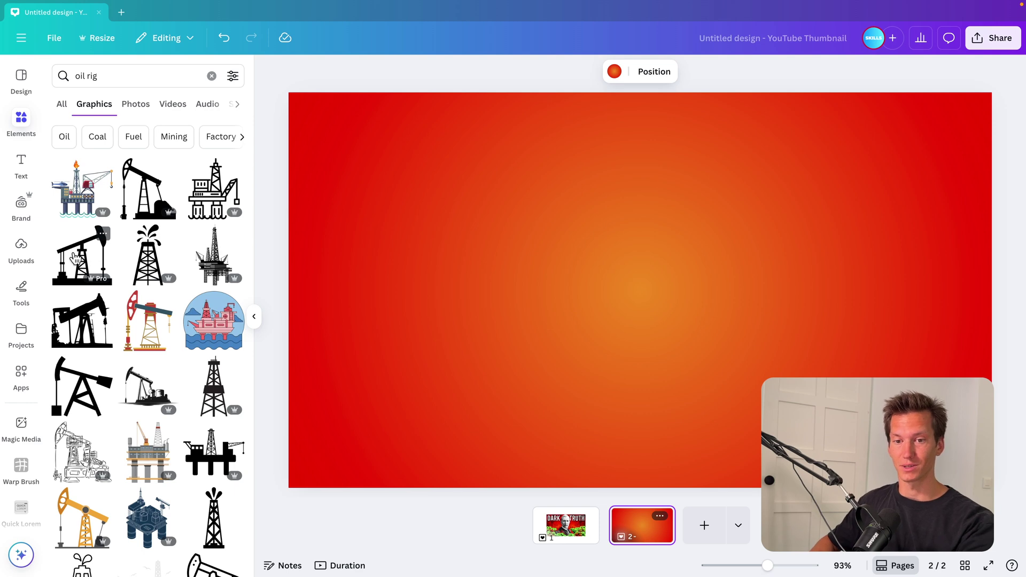
Step: Add the black pump jack graphic at the canvas's left edge and the black lattice oil derrick near its centre
click(76, 259)
drag(717, 212, 704, 225)
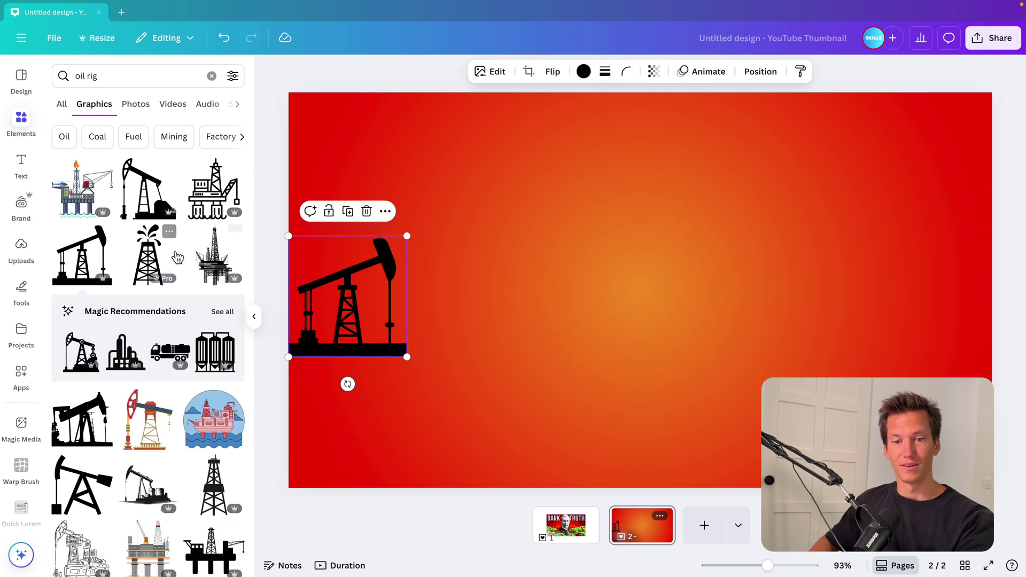
click(149, 281)
key(Delete)
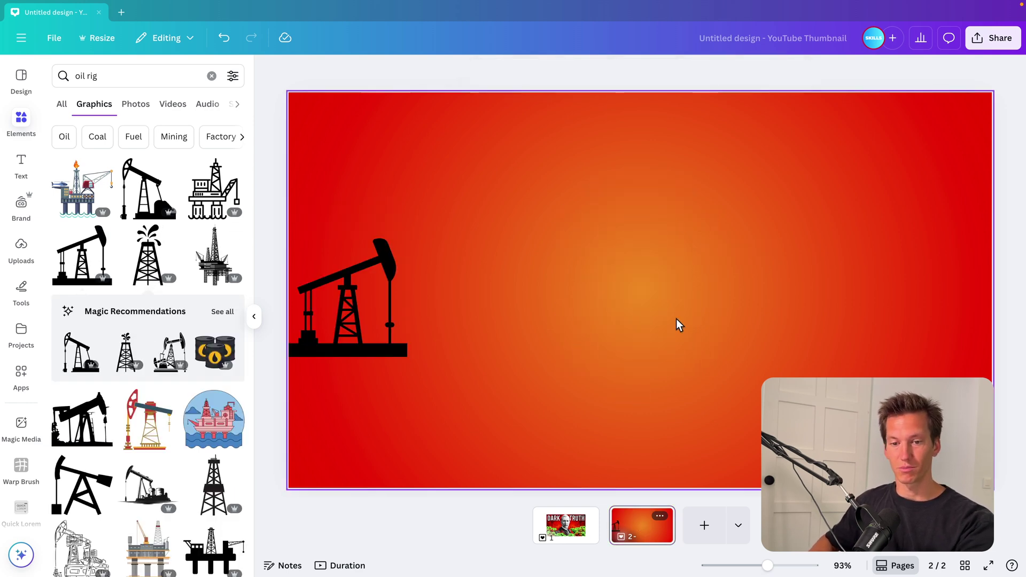
click(214, 483)
drag(651, 299, 615, 290)
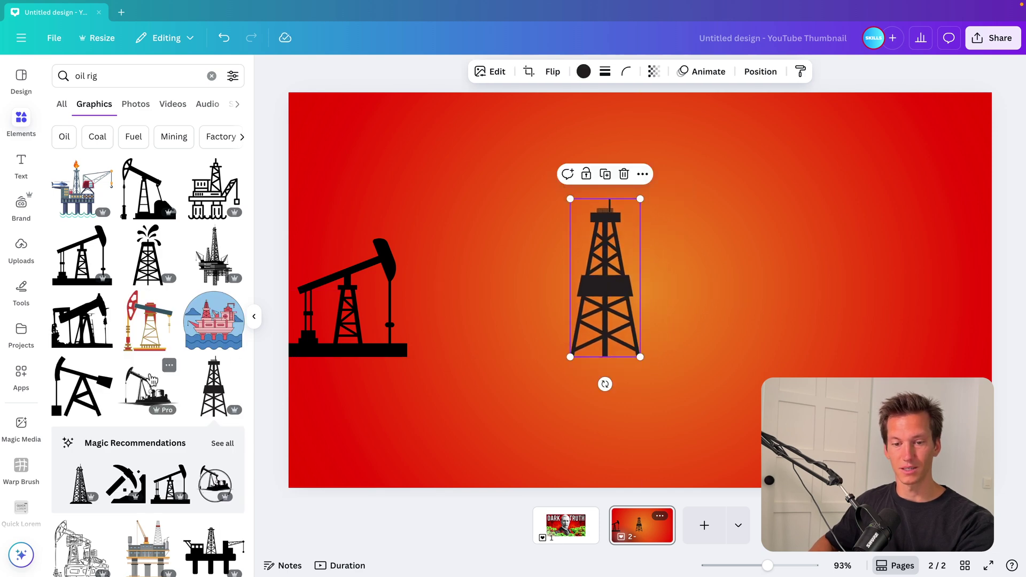
Step: Add a second black pump jack to the right of the central derrick and flip it horizontally
scroll(153, 380, down, 6)
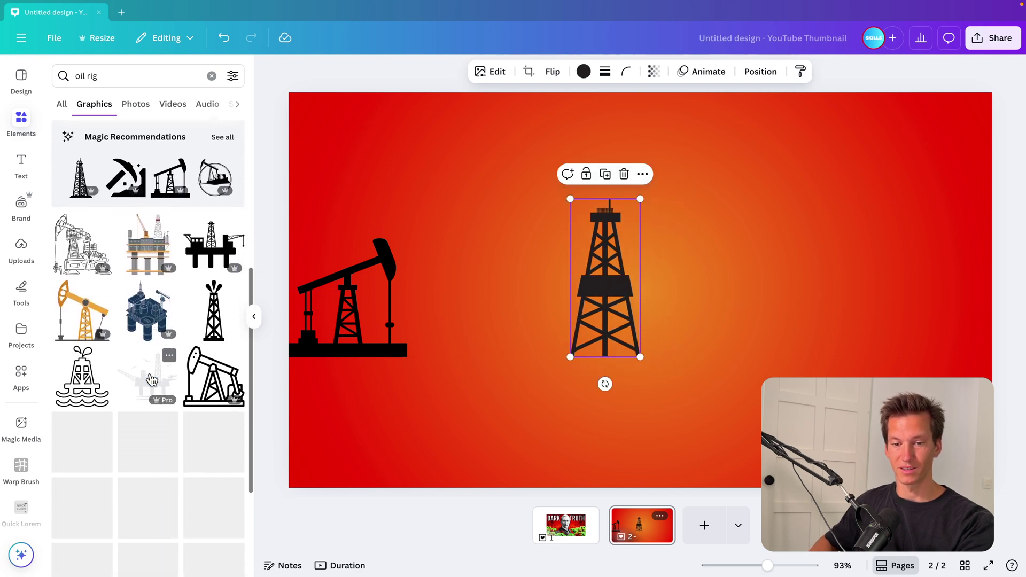
scroll(150, 379, down, 5)
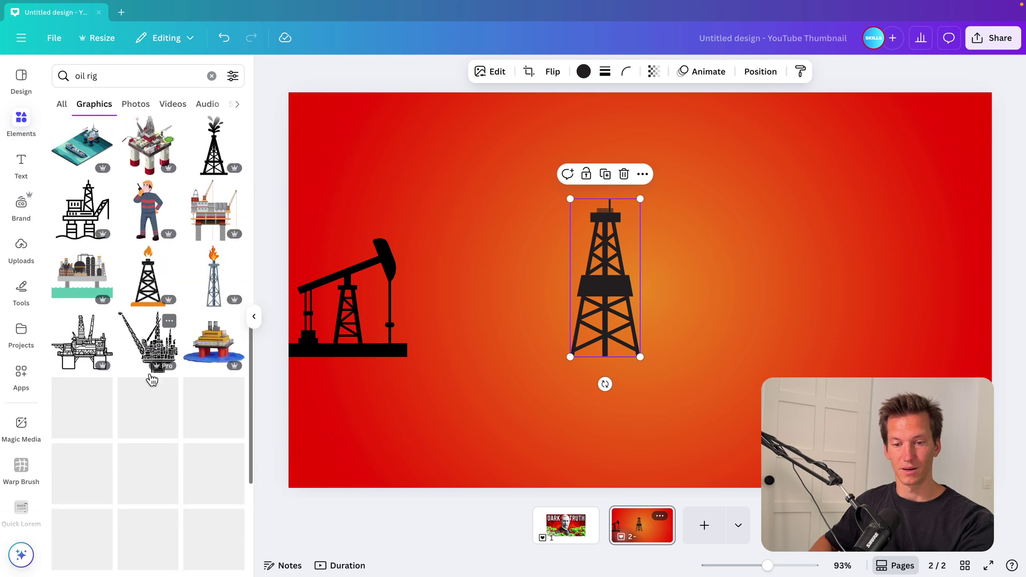
scroll(84, 247, up, 10)
click(78, 269)
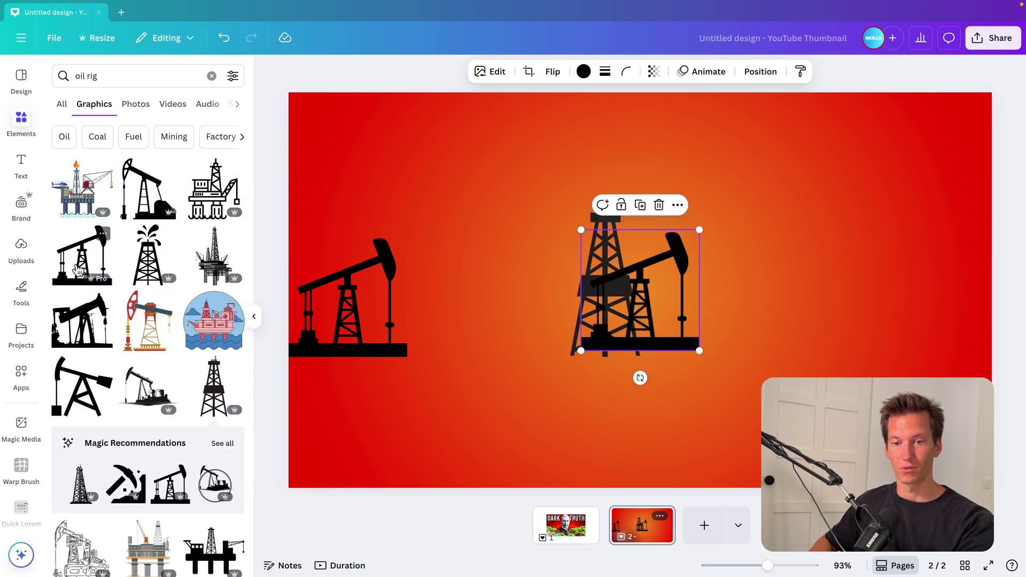
drag(629, 357, 780, 362)
click(552, 71)
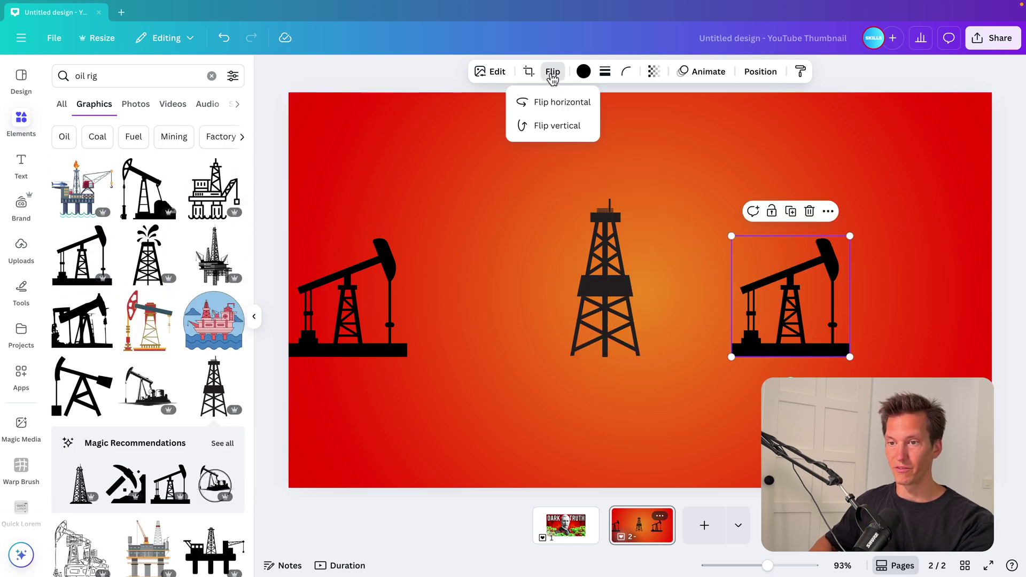
click(555, 102)
Step: Shrink the flipped pump jack and set it on the same baseline, closer to the central derrick
click(754, 321)
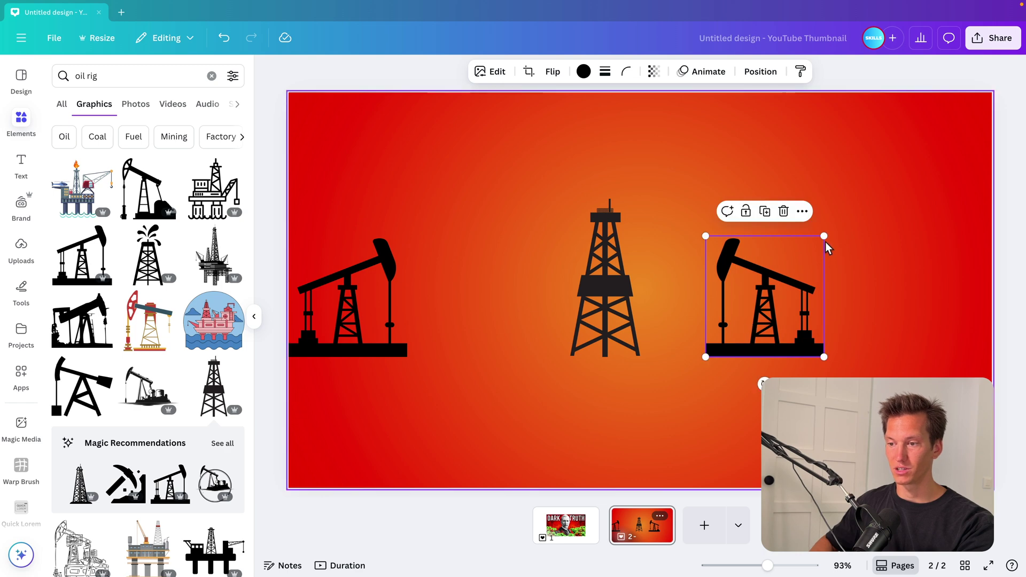
drag(849, 237, 795, 251)
drag(737, 326, 716, 327)
Step: Place a copy of the central derrick near the canvas's right edge on the same baseline
click(588, 303)
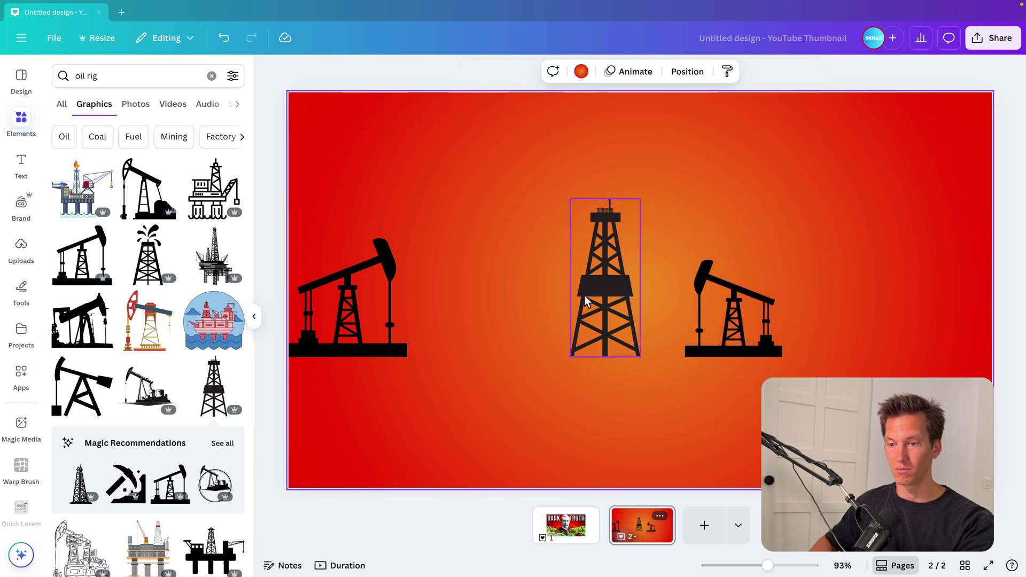
drag(589, 304, 927, 303)
Step: Browse all recommended graphics related to the oil derrick for more matching silhouettes, and return to the search results
scroll(235, 369, down, 1)
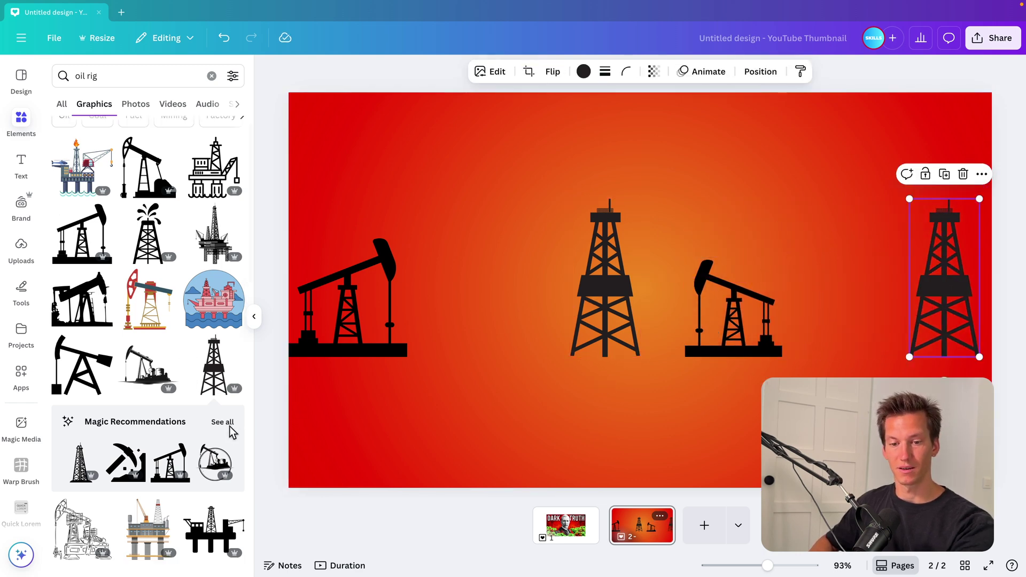
click(225, 426)
scroll(201, 249, down, 3)
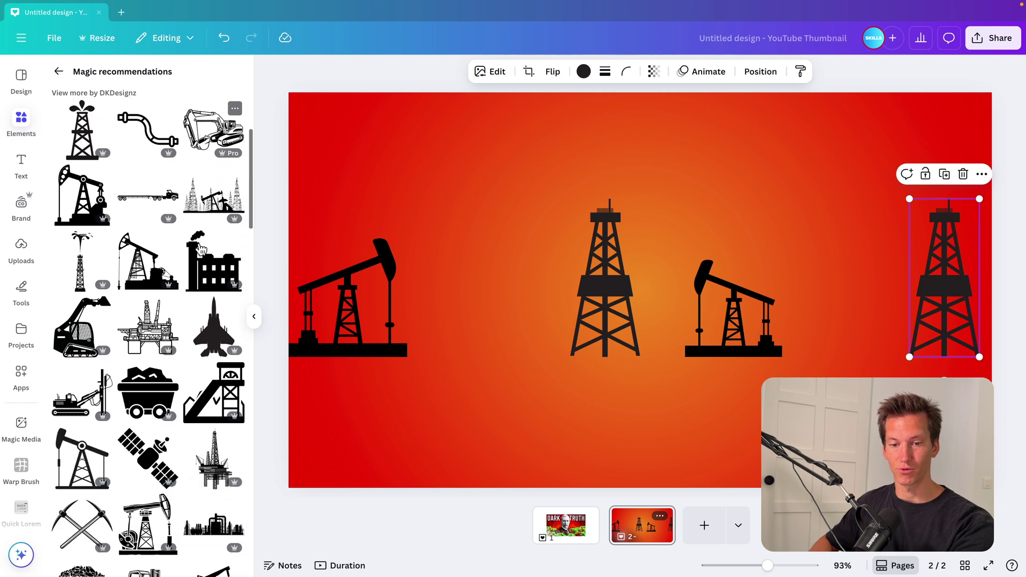
scroll(200, 249, down, 1)
scroll(196, 286, down, 1)
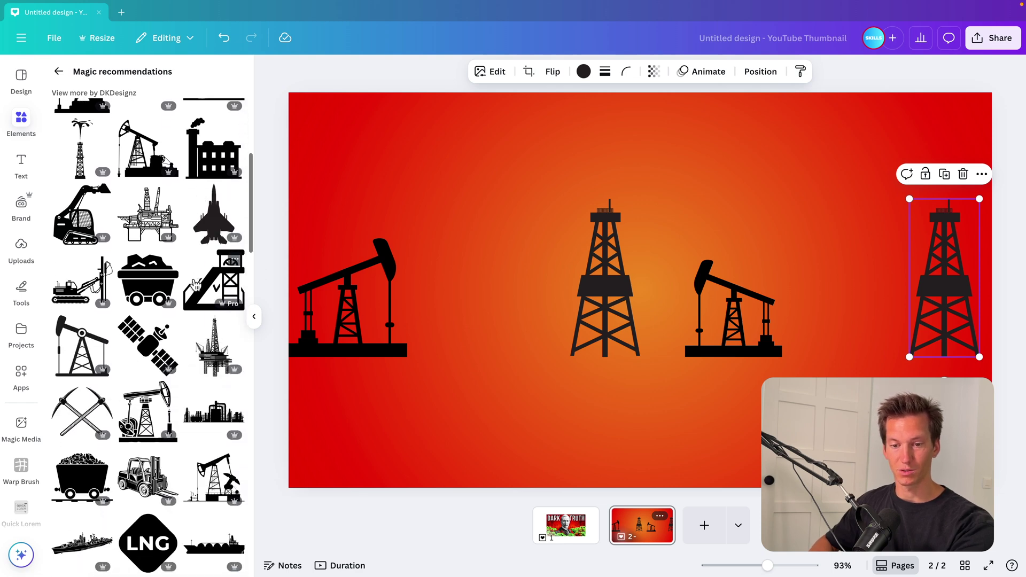
scroll(196, 286, down, 1)
click(371, 135)
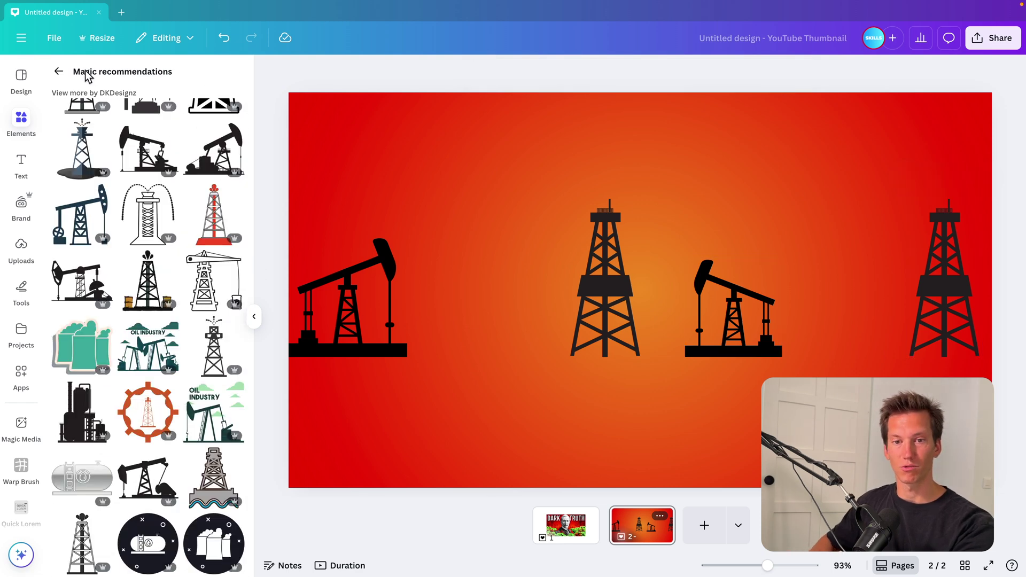
click(61, 70)
Step: Search the graphics for "oil refinery" and add a black refinery silhouette between the left pump jack and the central derrick
click(122, 77)
key(BackSpace)
key(BackSpace)
text(efinery)
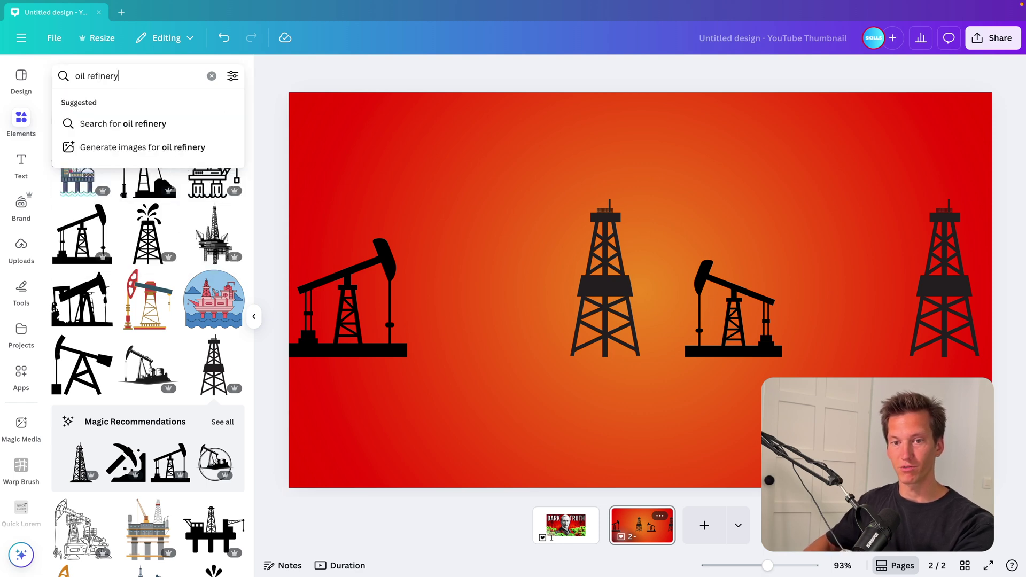
key(Return)
scroll(159, 339, down, 10)
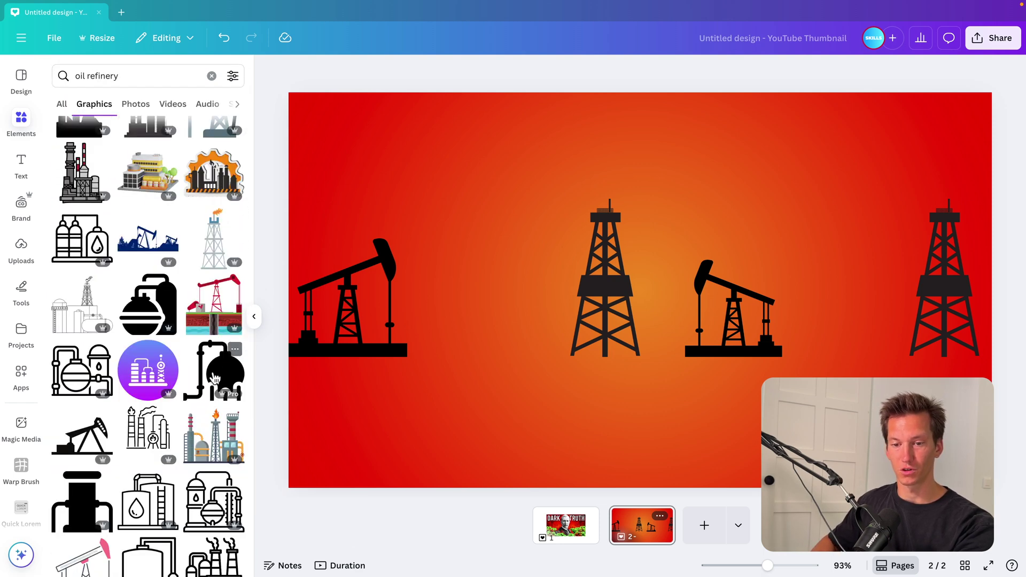
scroll(176, 272, down, 8)
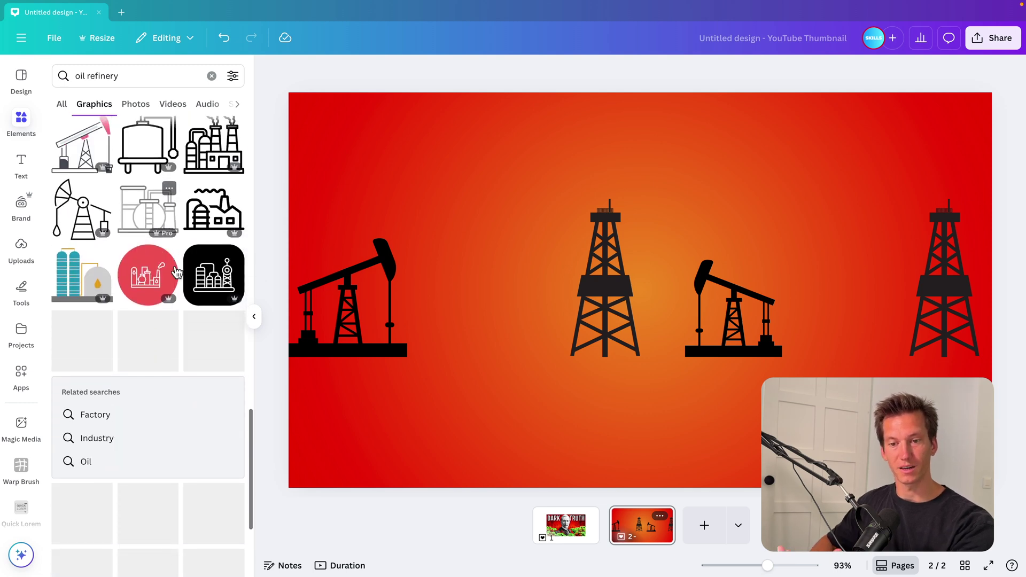
scroll(187, 320, down, 1)
scroll(198, 373, down, 3)
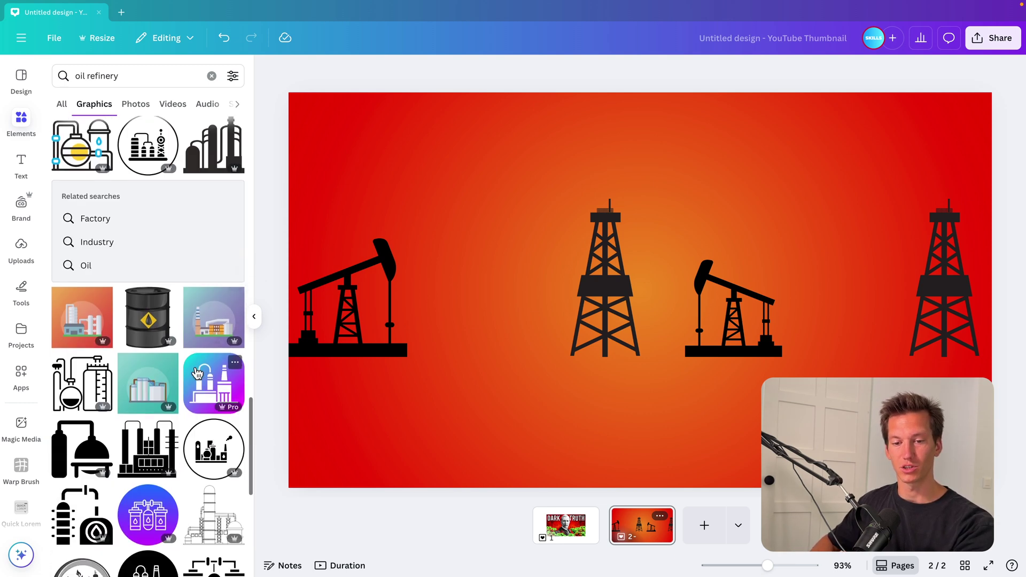
scroll(197, 373, down, 1)
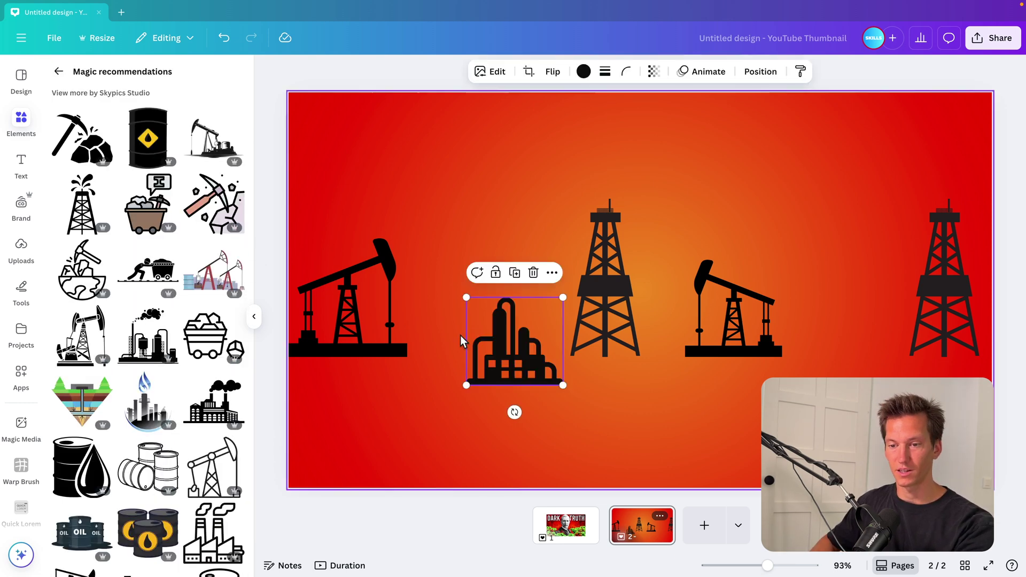
click(254, 316)
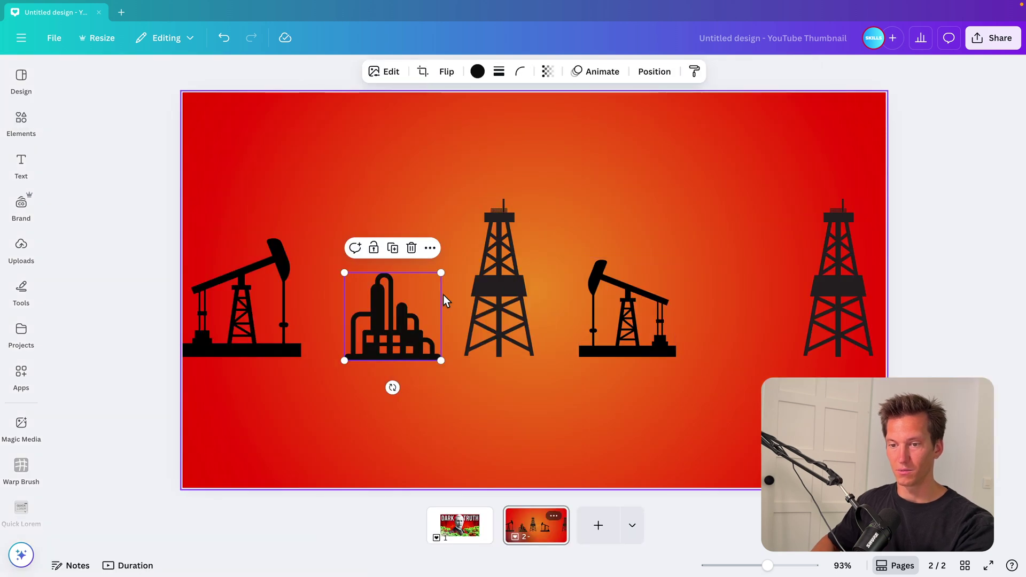
Step: Shrink the refinery onto the baseline and place a horizontally flipped copy between the right pump jack and the right derrick
drag(440, 276, 424, 289)
drag(398, 326, 397, 322)
drag(373, 350, 737, 360)
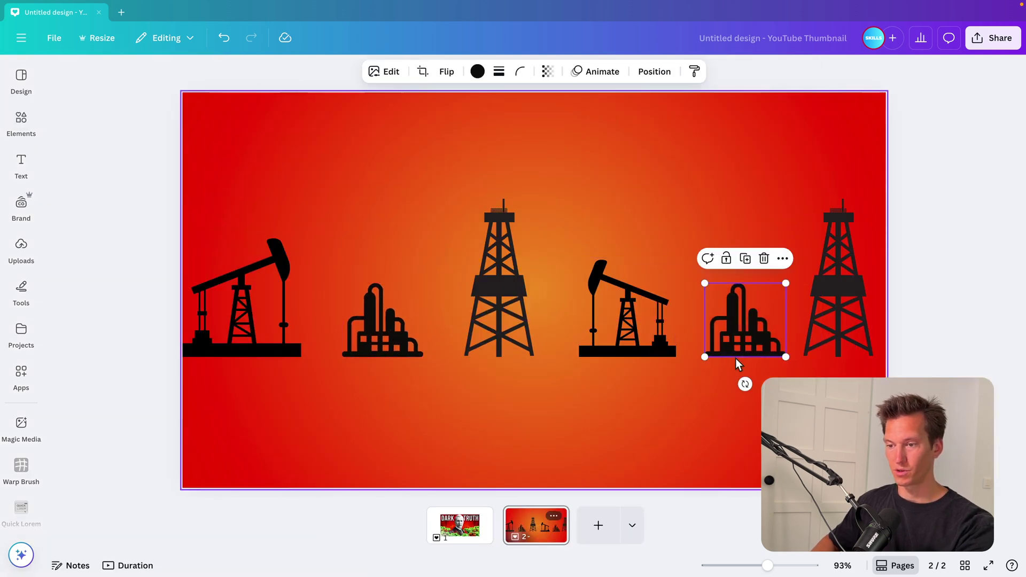
click(446, 71)
click(454, 102)
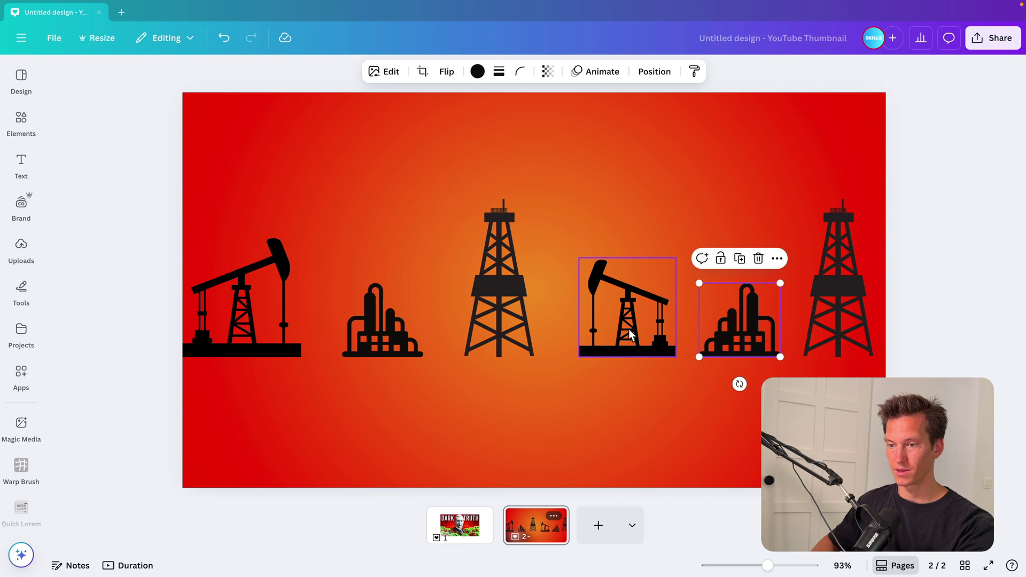
Step: Enlarge the derrick at the right edge and shrink the central derrick, keeping both on the baseline
click(838, 251)
drag(874, 198, 890, 174)
click(476, 282)
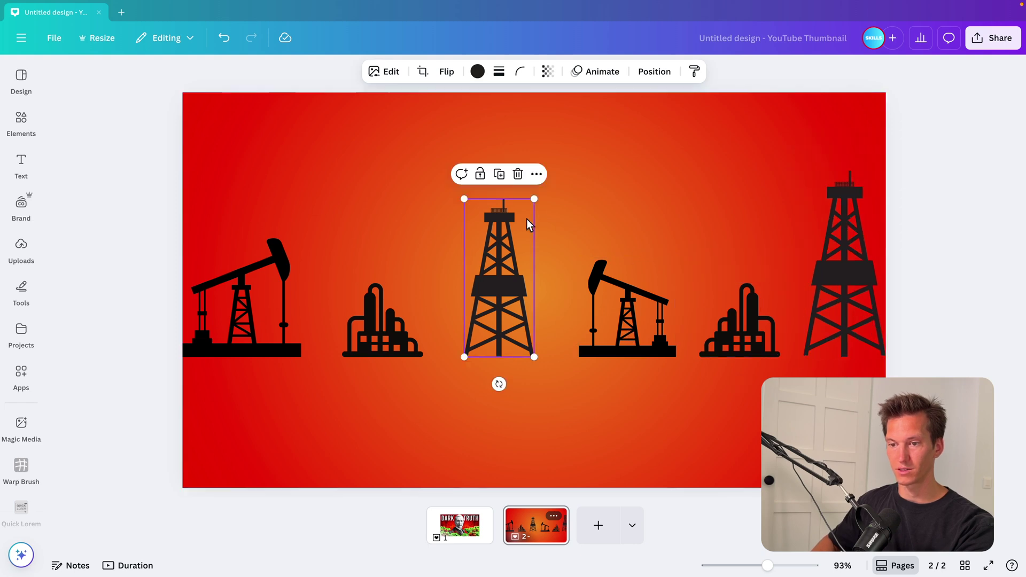
drag(533, 198, 528, 209)
scroll(528, 212, down, 1)
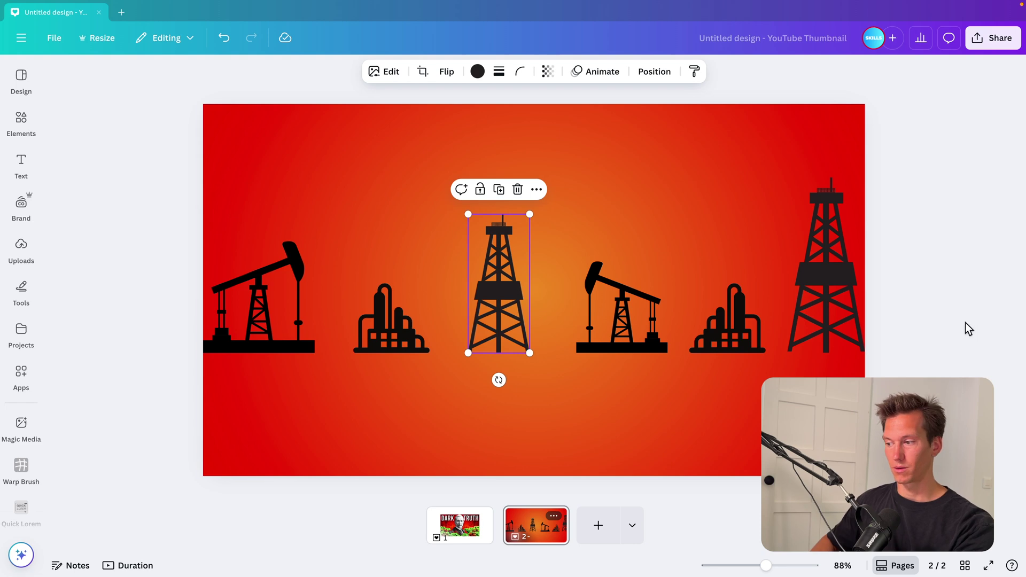
Step: Check the reference thumbnail on page 1 and recolour the leftmost pump jack on page 2 to dark maroon #3B1414
click(448, 529)
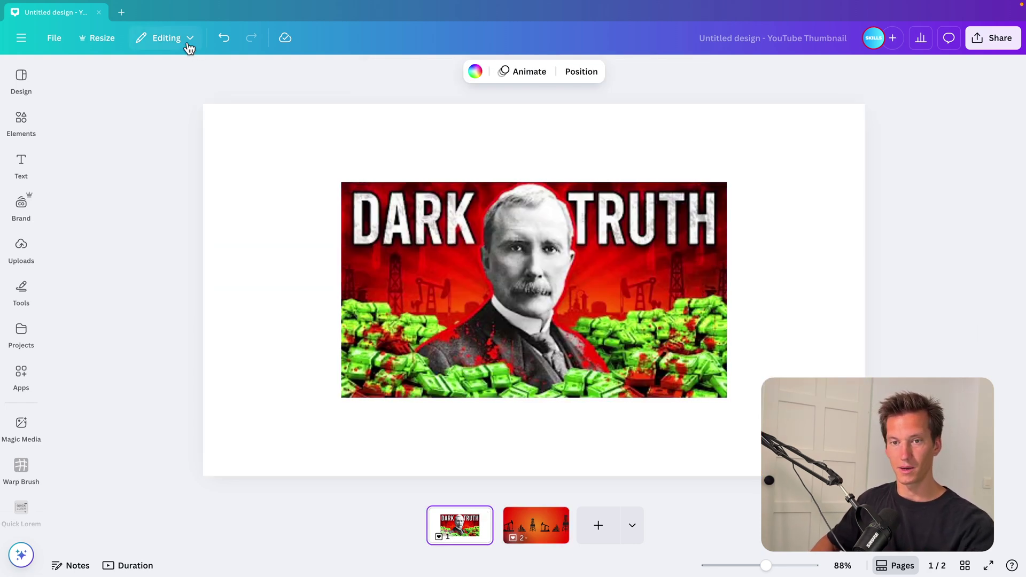
click(534, 524)
click(283, 262)
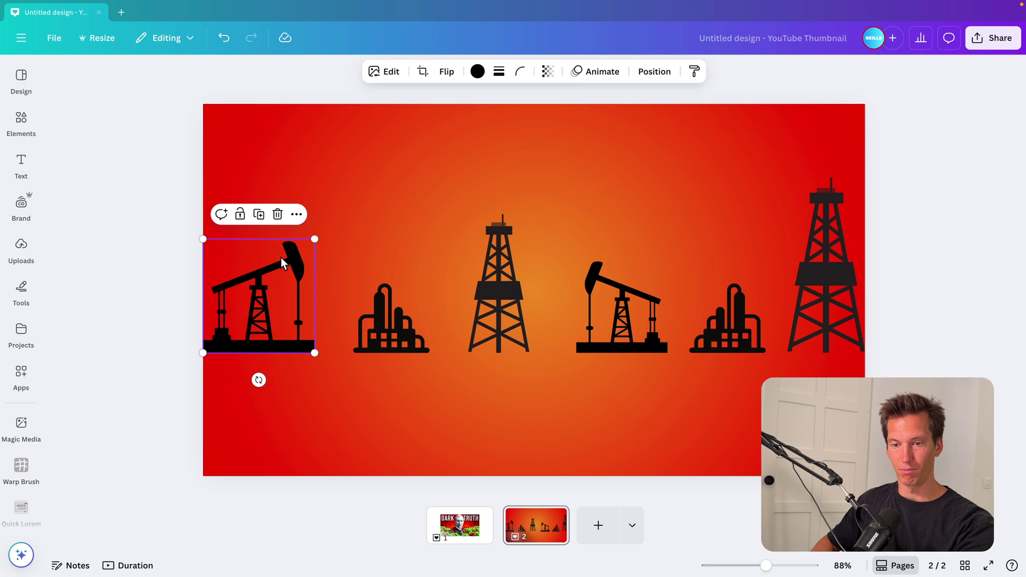
click(477, 71)
click(66, 165)
click(75, 268)
drag(76, 268, 72, 268)
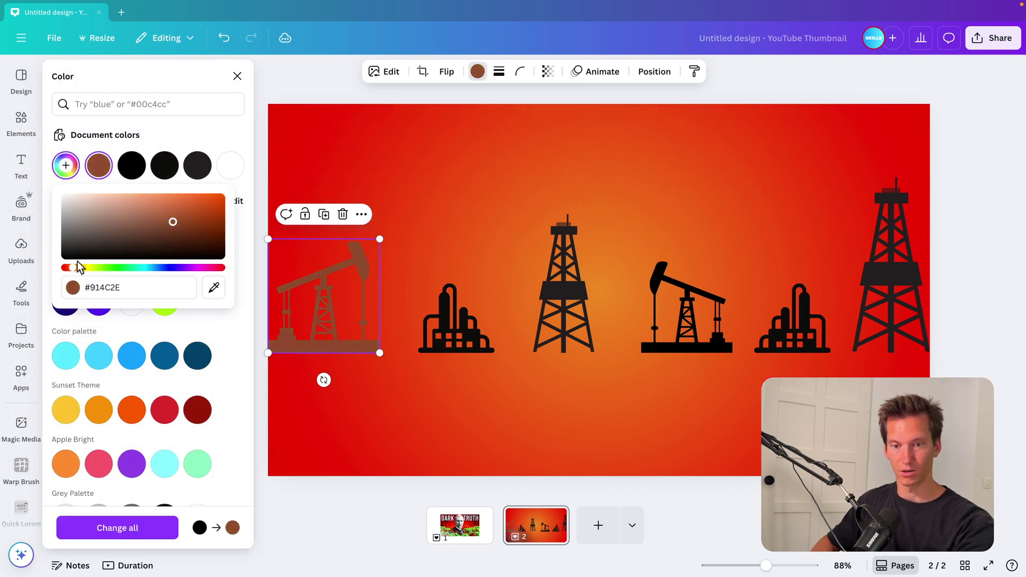
drag(161, 238, 178, 240)
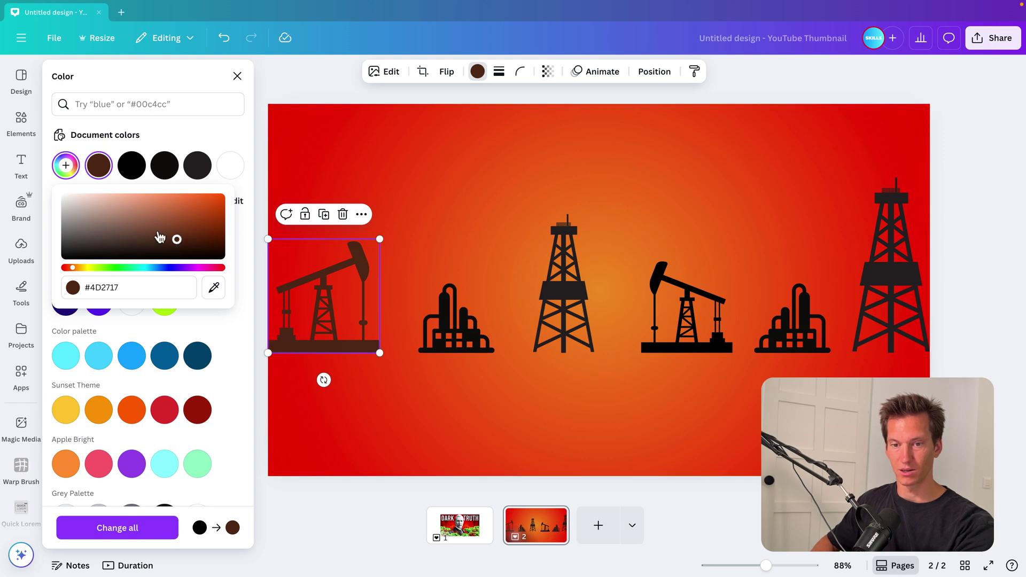
drag(73, 268, 222, 267)
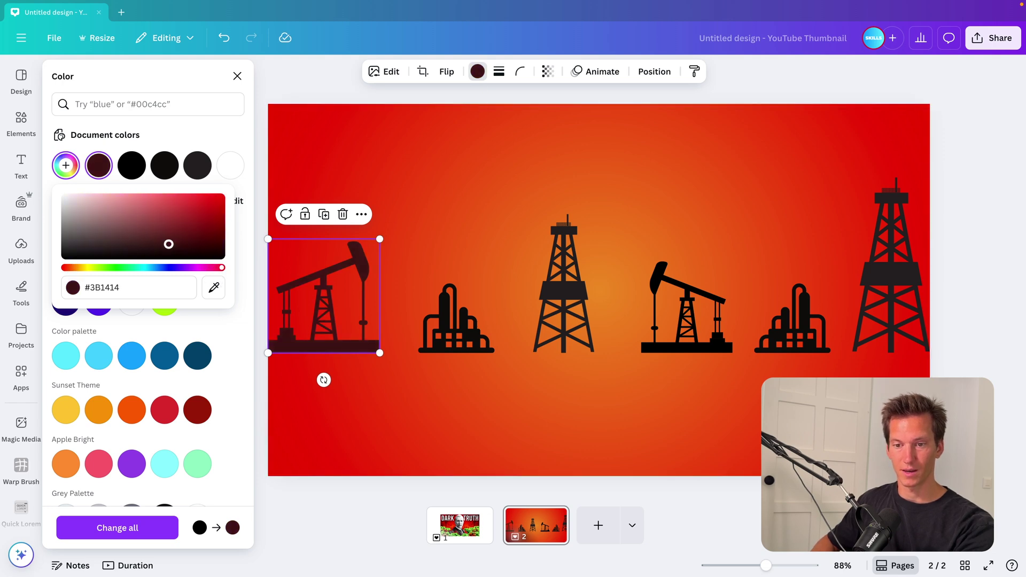
Step: Apply the same dark maroon document colour to both refineries, both derricks and the right pump jack
click(451, 331)
click(106, 161)
click(566, 313)
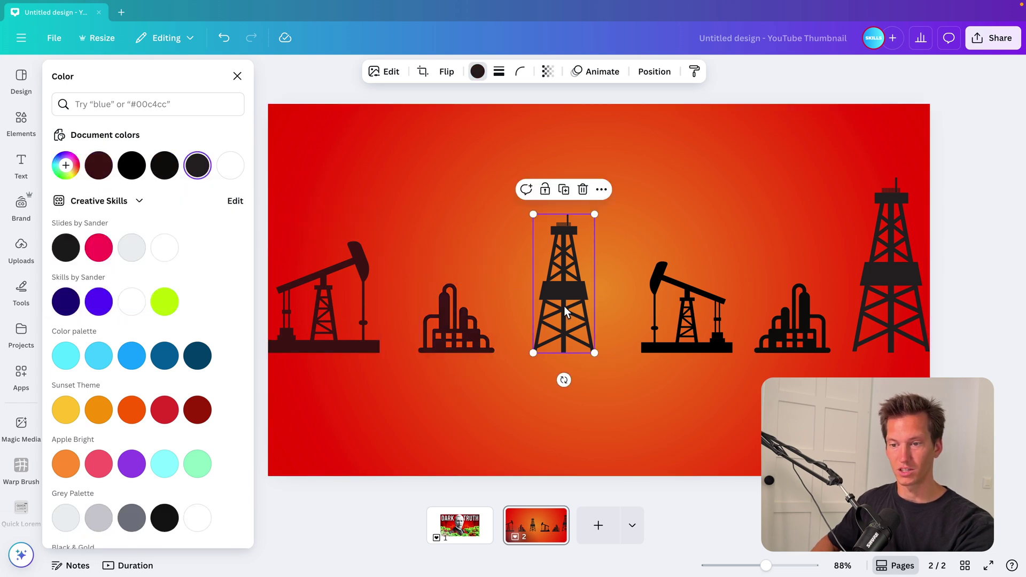
click(103, 169)
click(684, 300)
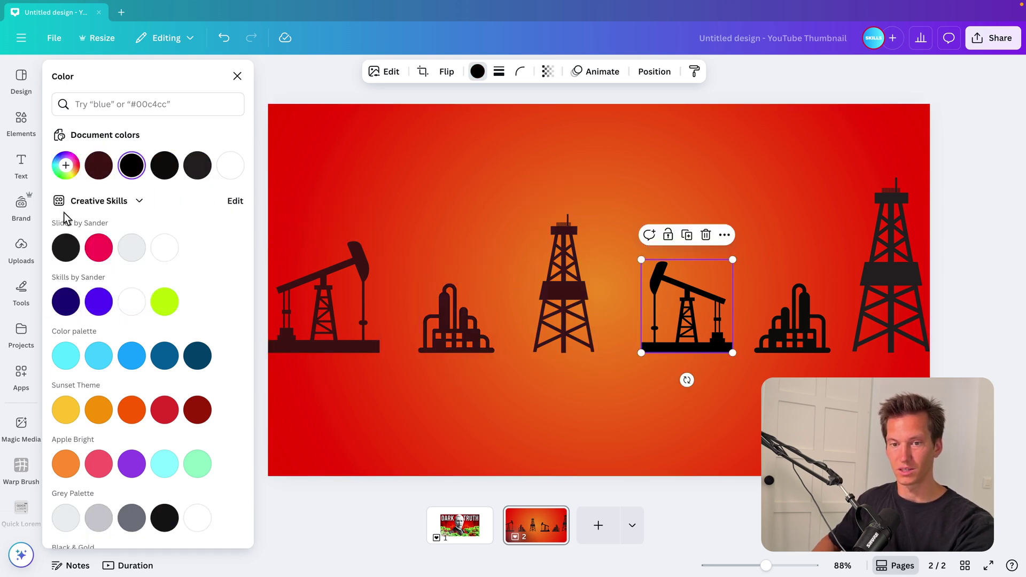
click(99, 165)
click(792, 326)
click(98, 165)
click(910, 305)
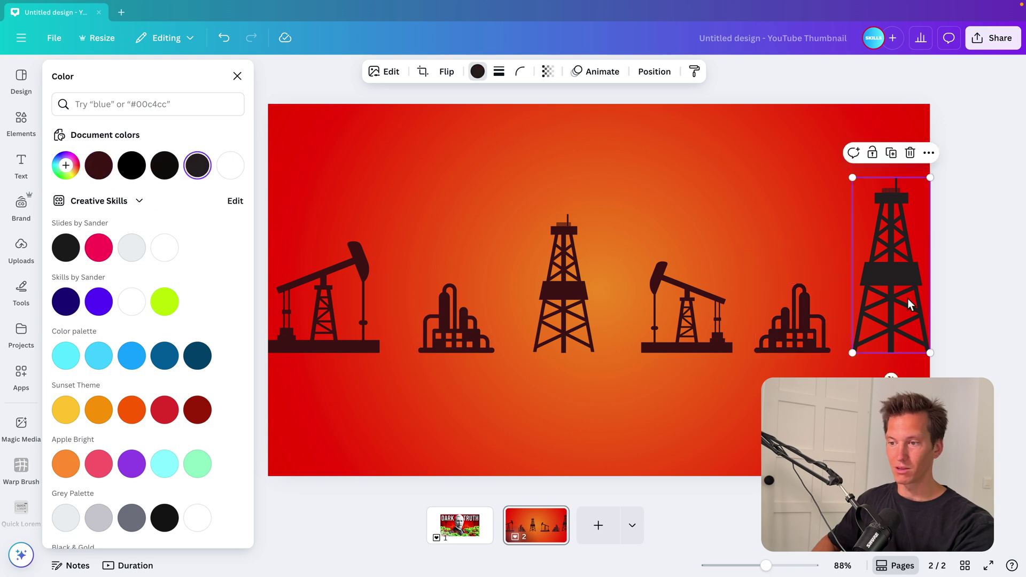
click(99, 165)
Step: Add a dark maroon rectangle as the ground, spanning the canvas's full width from the silhouettes' baseline to the lower edge
click(401, 187)
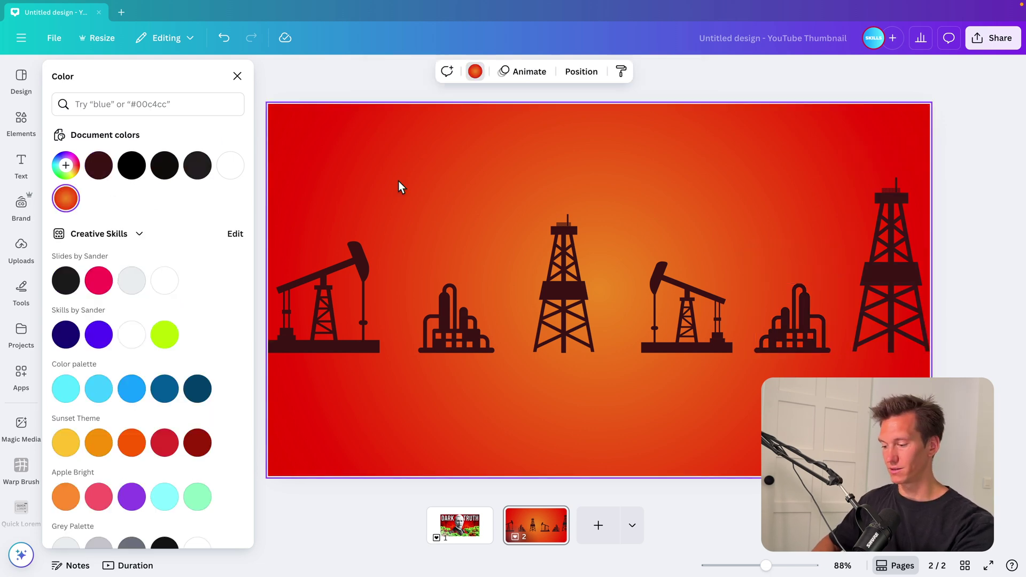
key(r)
drag(596, 369, 335, 445)
drag(377, 366, 931, 349)
click(423, 311)
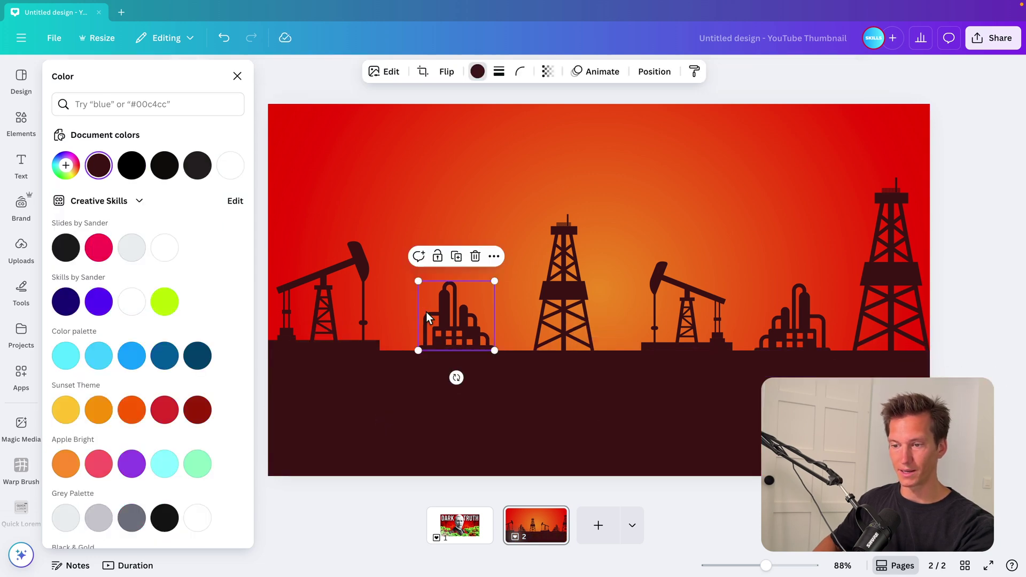
Step: Group all the oil-field silhouettes with the dark maroon ground rectangle on page 2
key(Escape)
scroll(960, 374, down, 2)
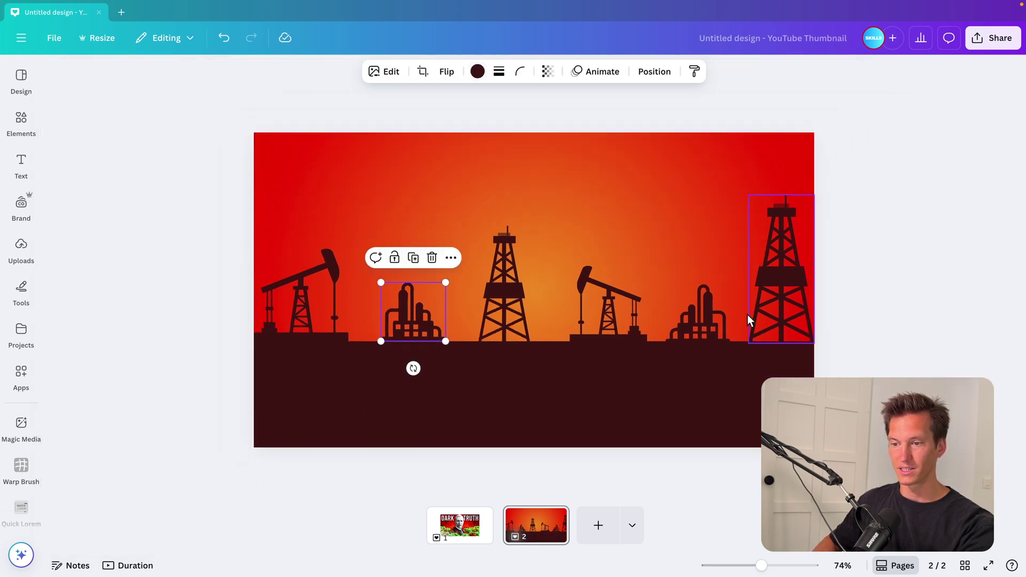
drag(875, 469, 274, 248)
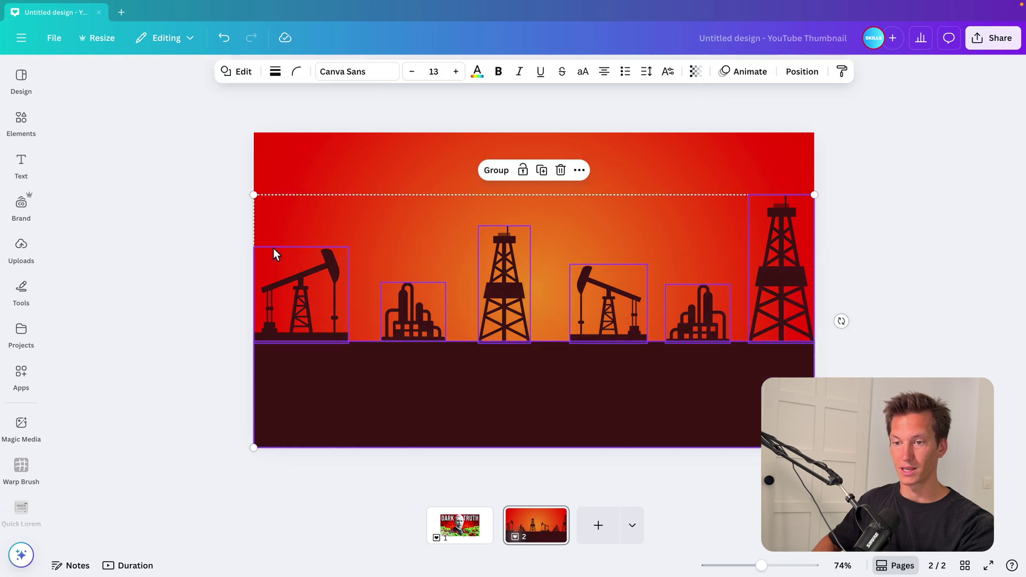
click(495, 170)
drag(478, 379, 498, 371)
drag(609, 346, 587, 351)
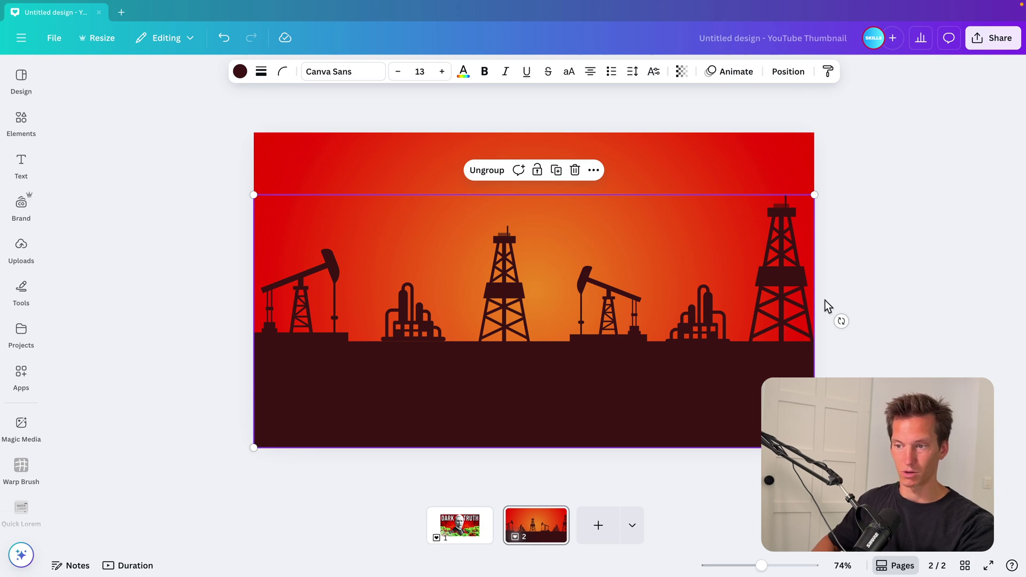
click(863, 230)
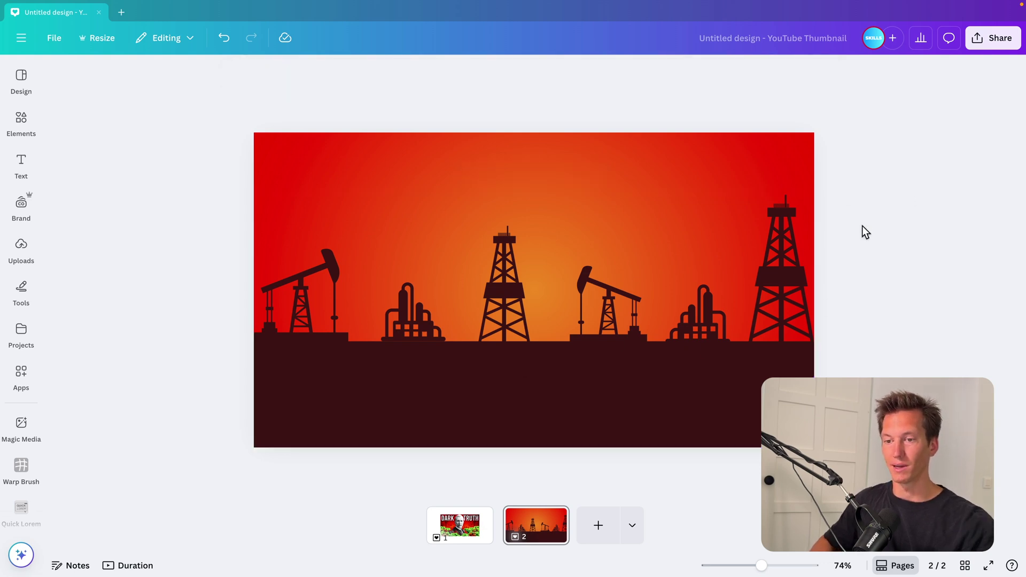
Step: Check the reference thumbnail on page 1 and set the page 2 skyline group's transparency to 26
click(450, 541)
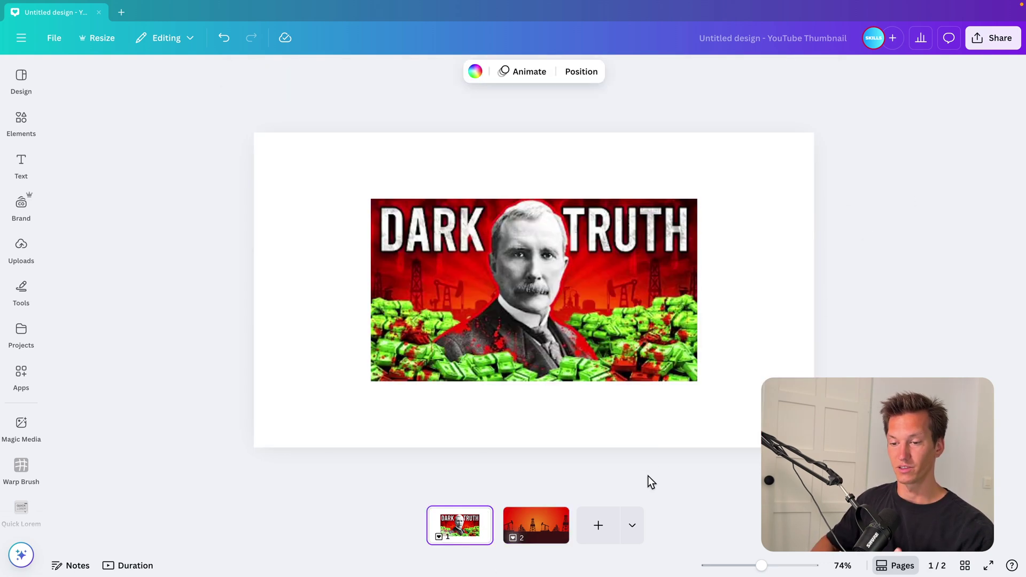
click(536, 525)
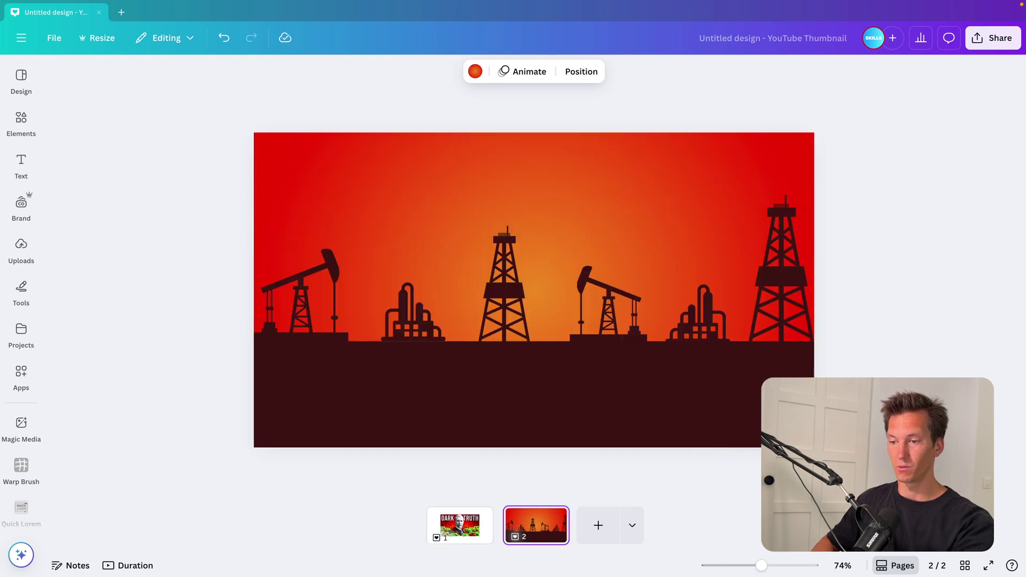
click(328, 262)
click(681, 76)
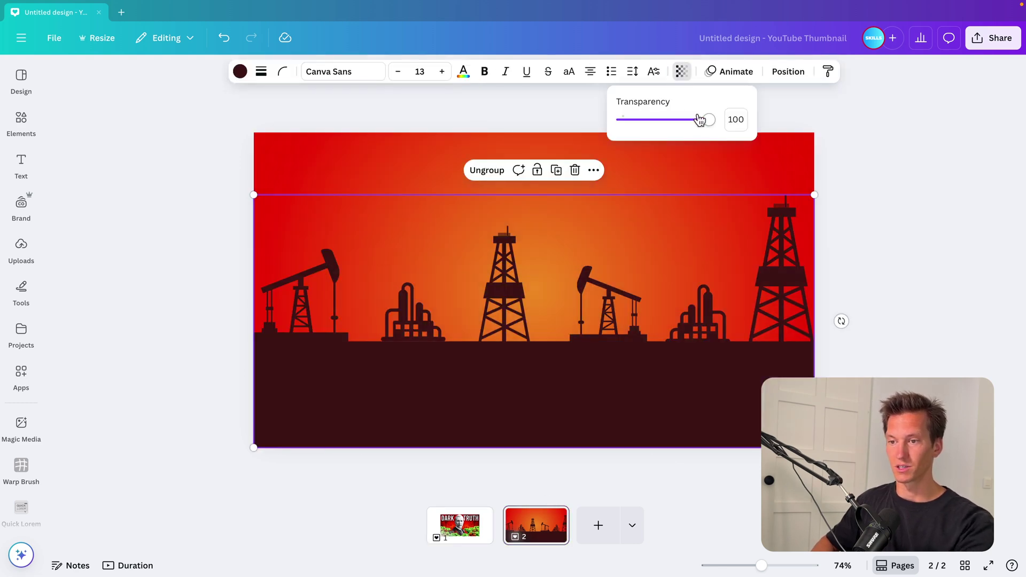
drag(699, 119, 660, 124)
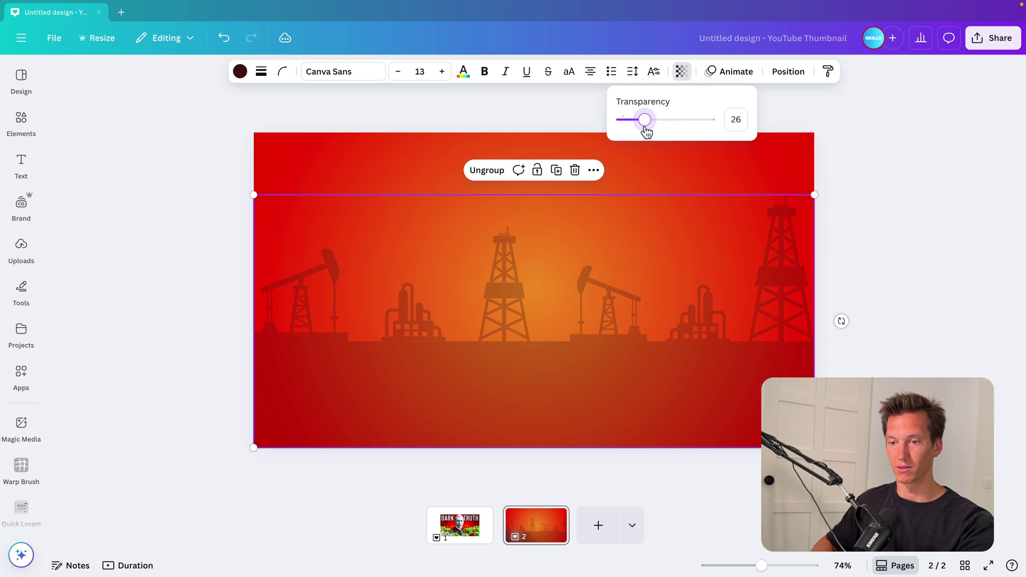
click(832, 186)
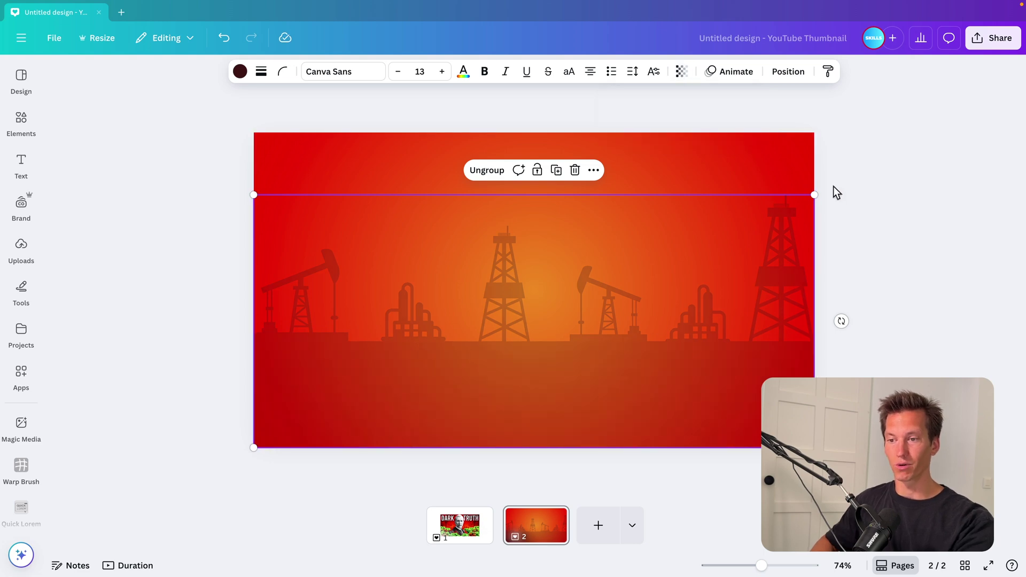
click(833, 186)
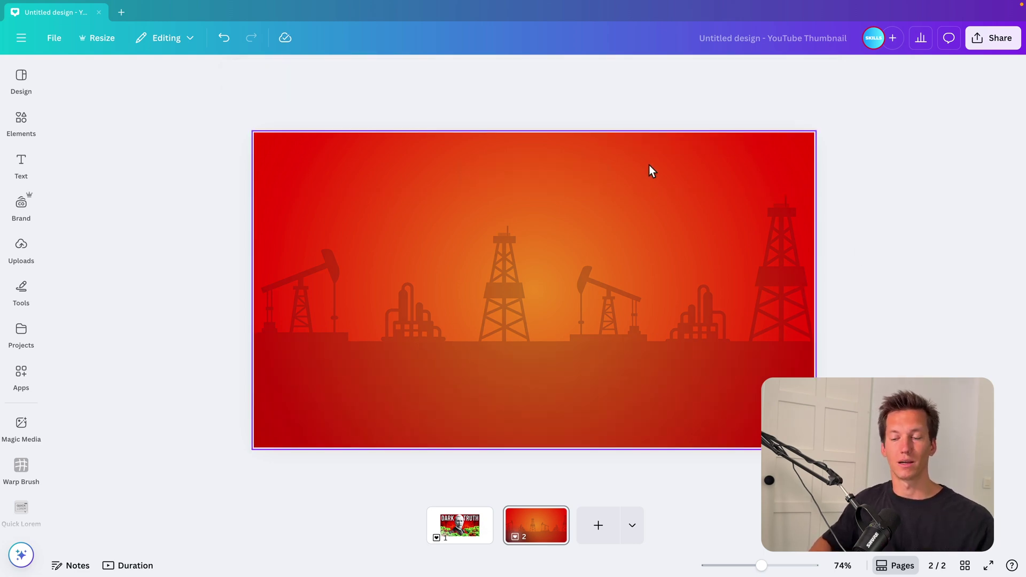
Step: Compare with the reference on page 1, paste the black-and-white portrait photo onto page 2, and enlarge it near the centre
click(471, 545)
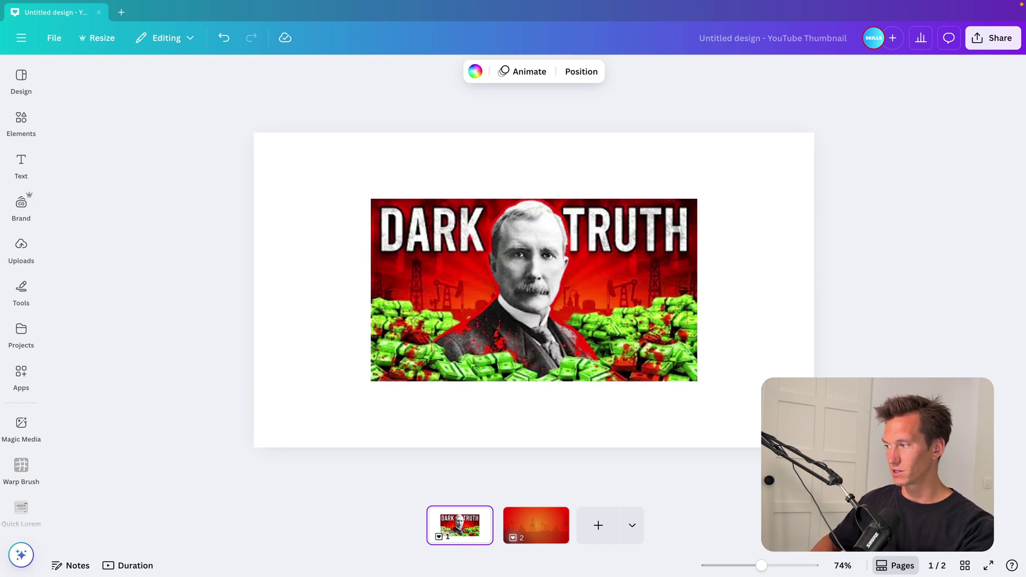
click(536, 524)
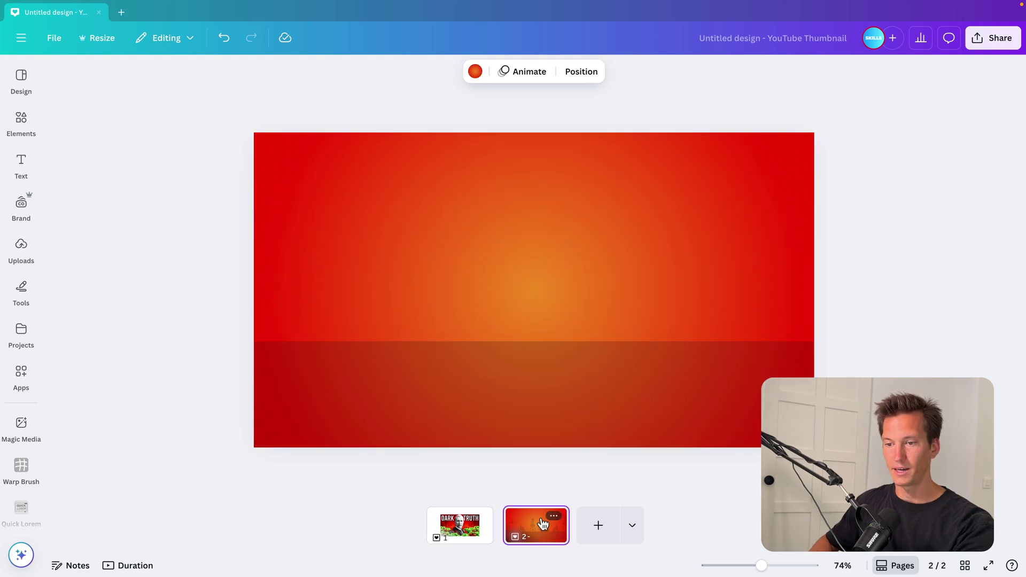
click(680, 369)
click(892, 335)
key(ctrl+v)
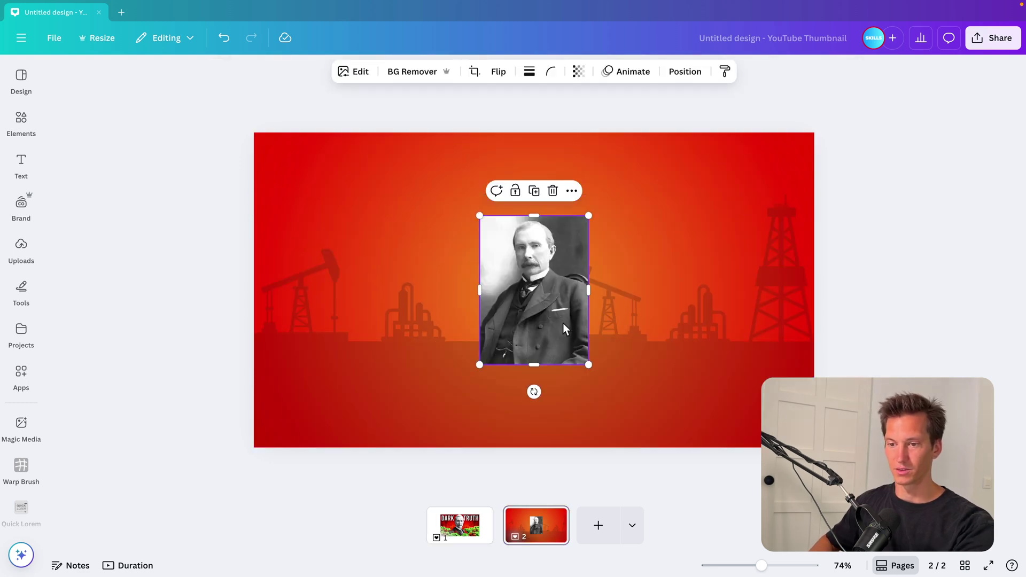
drag(599, 223, 647, 174)
drag(564, 267, 530, 306)
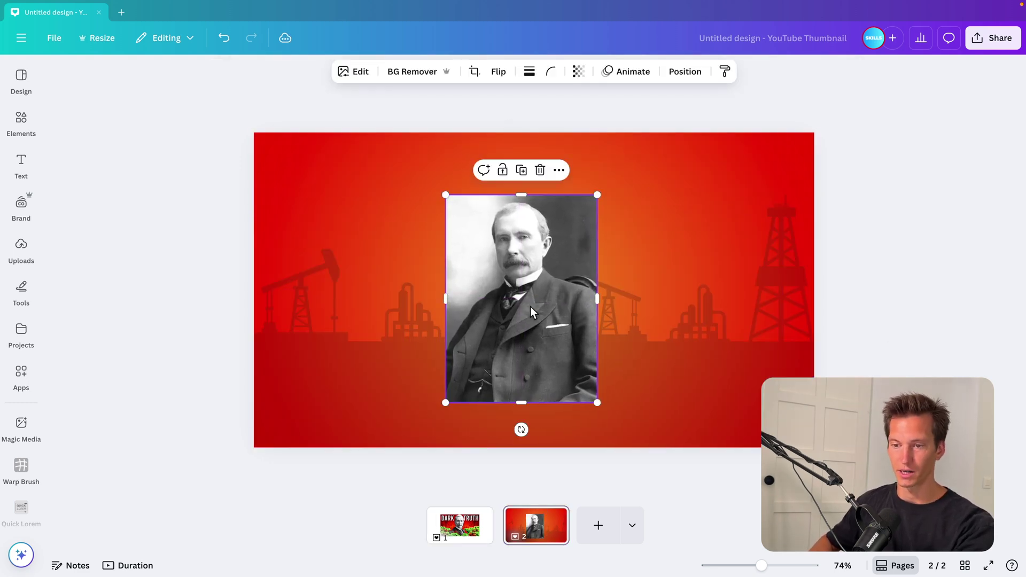
Step: Remove the background from the portrait photo and enlarge the cut-out to nearly the canvas height
click(886, 302)
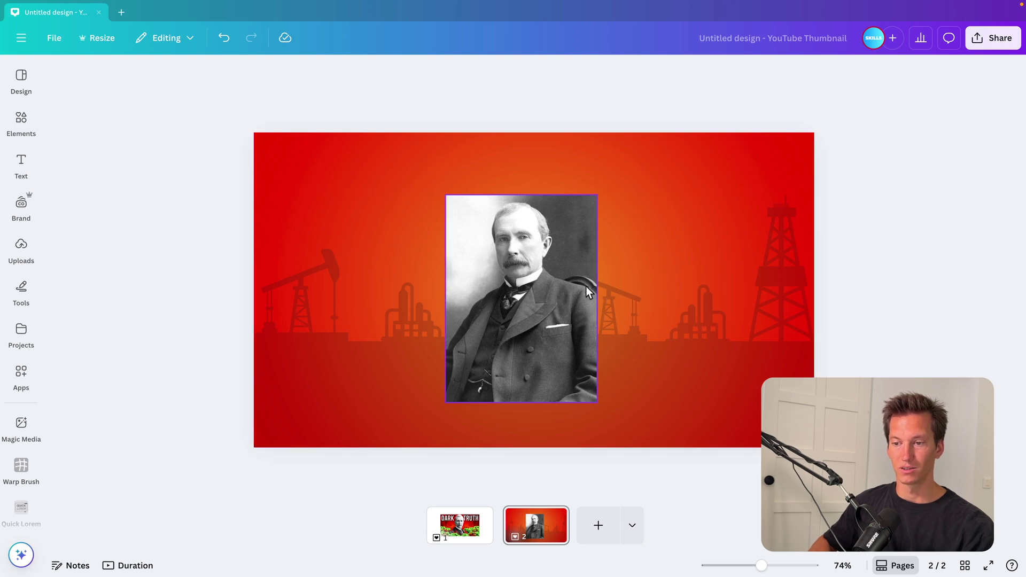
click(524, 278)
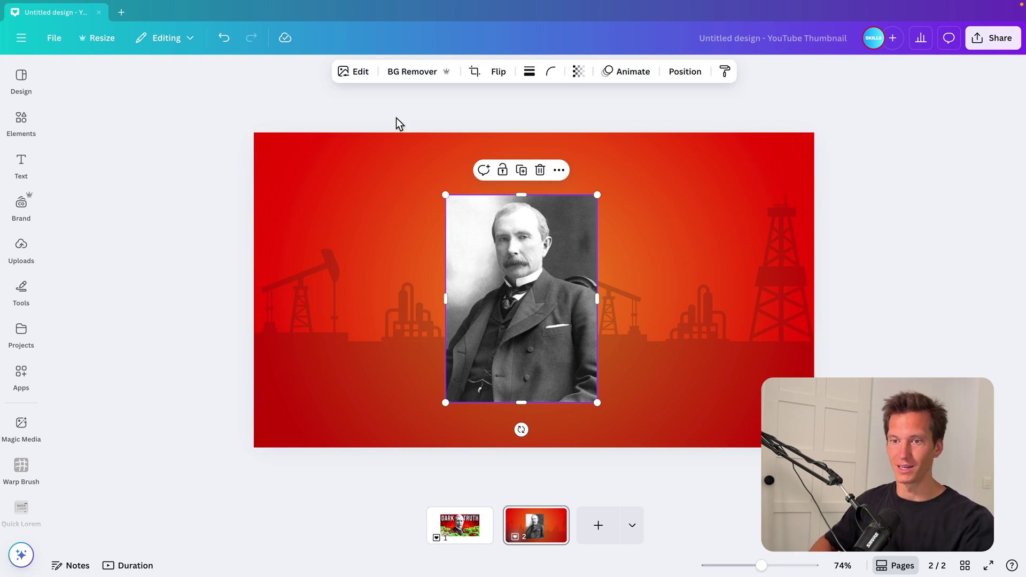
click(412, 72)
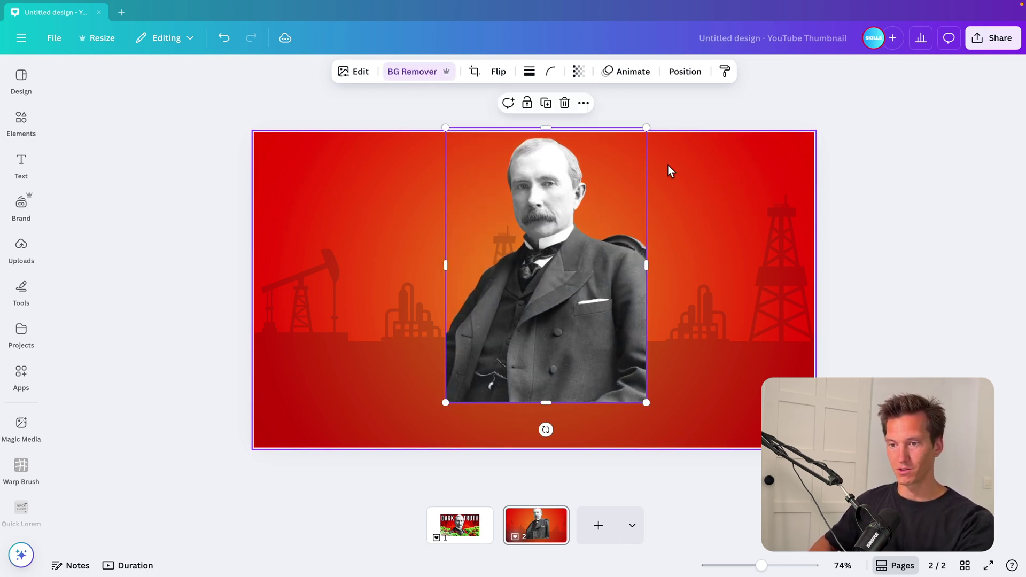
Step: Match the reference pose by flipping the portrait horizontally and enlarging it so its lower part extends past the canvas's bottom edge
click(461, 529)
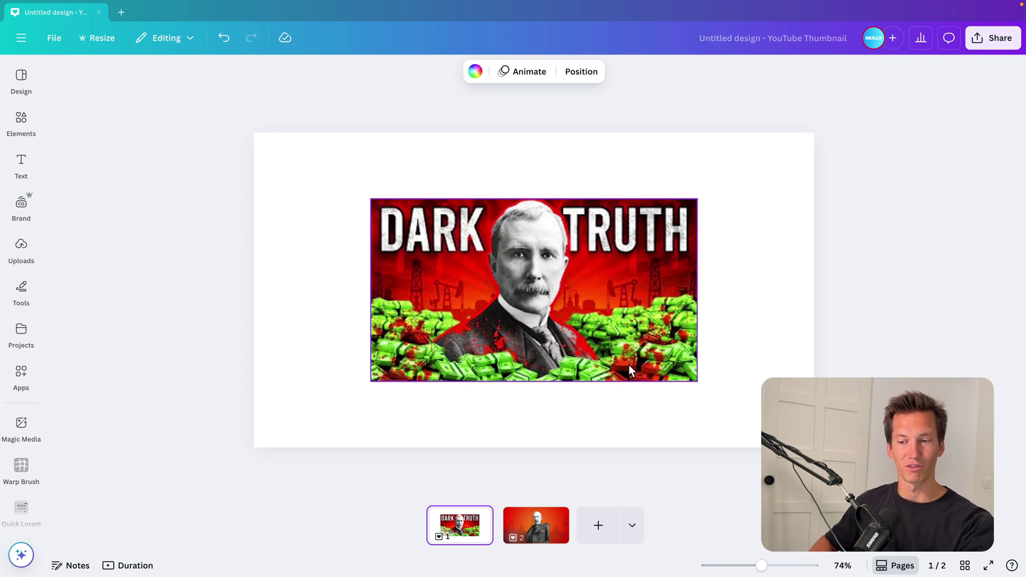
click(536, 525)
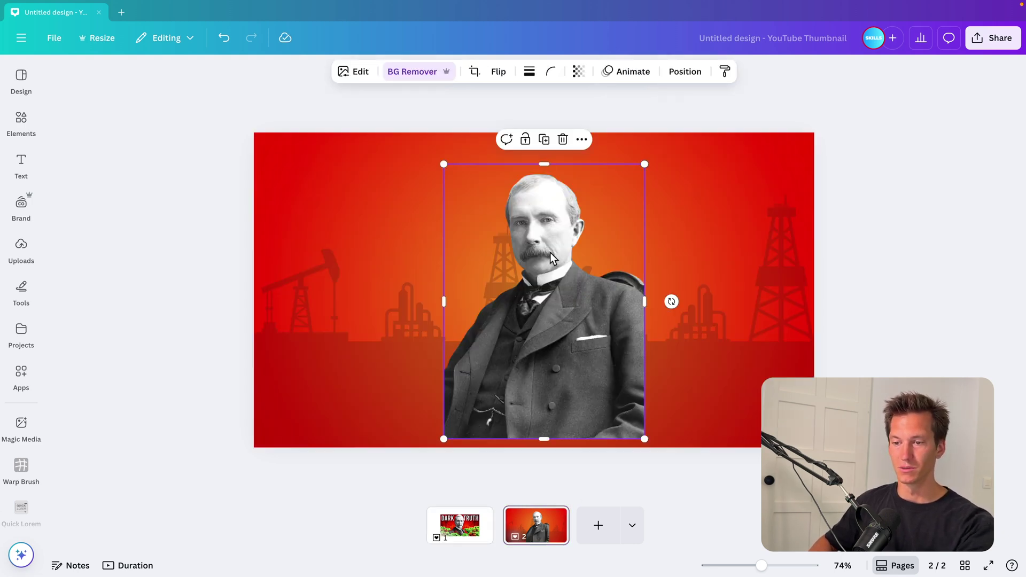
click(497, 75)
click(510, 100)
drag(644, 164, 743, 123)
drag(618, 226, 587, 284)
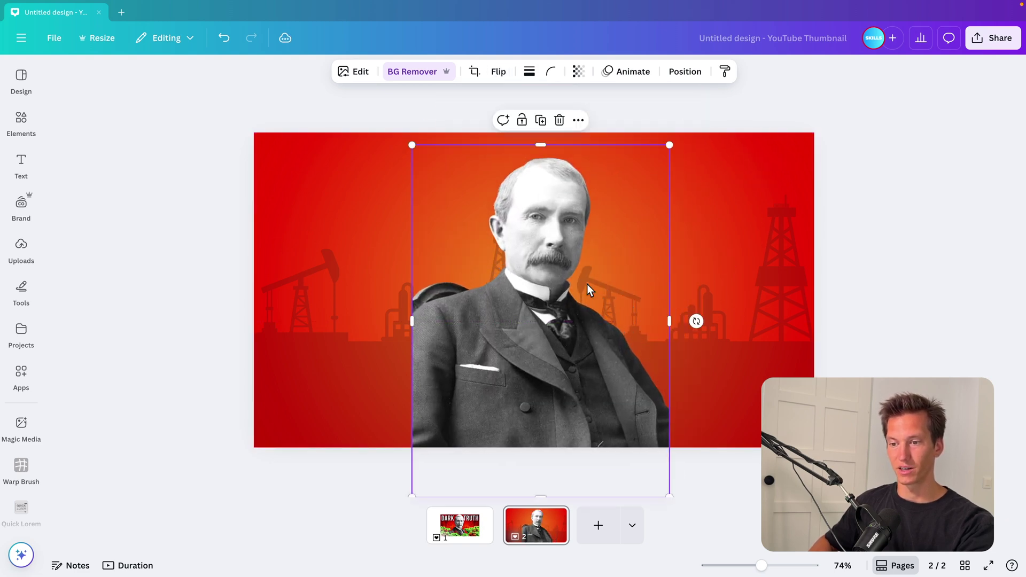
Step: Erase the chair back behind the portrait's shoulder with a size 40 Magic Eraser brush
click(361, 73)
click(192, 250)
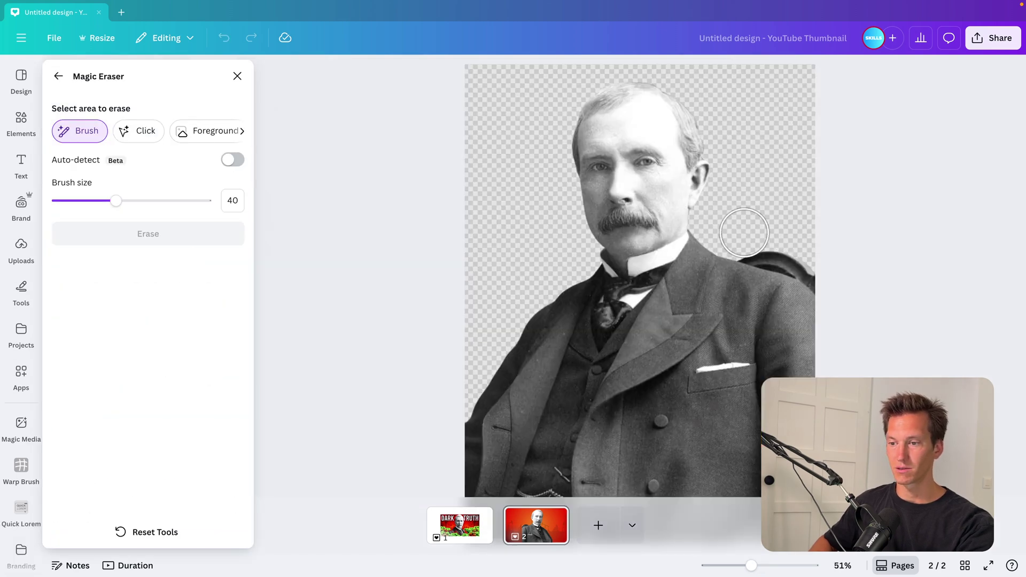
mouse_move(744, 233)
mouse_down()
mouse_move(814, 257)
mouse_move(839, 281)
mouse_move(738, 229)
mouse_up()
click(155, 235)
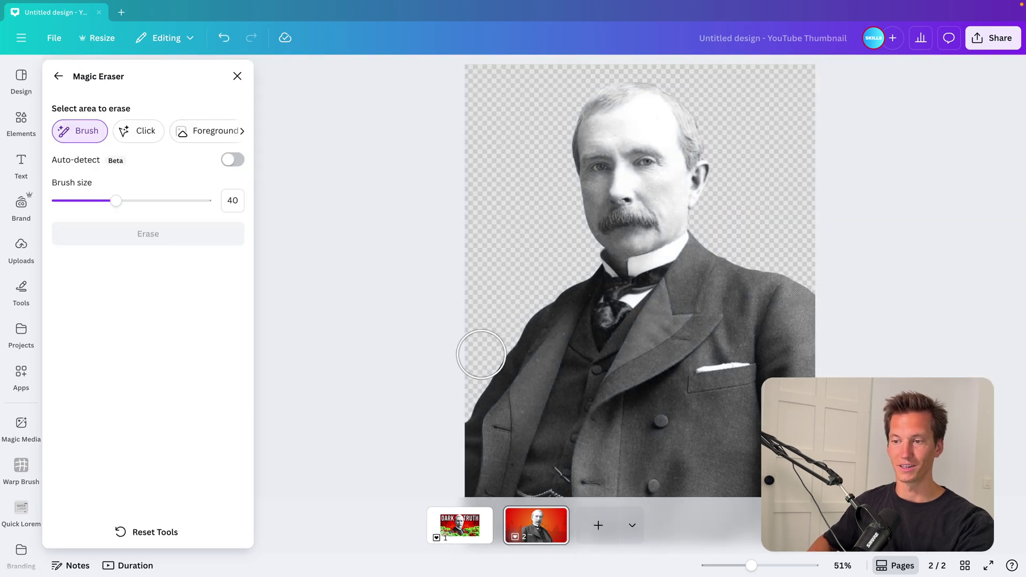
click(58, 76)
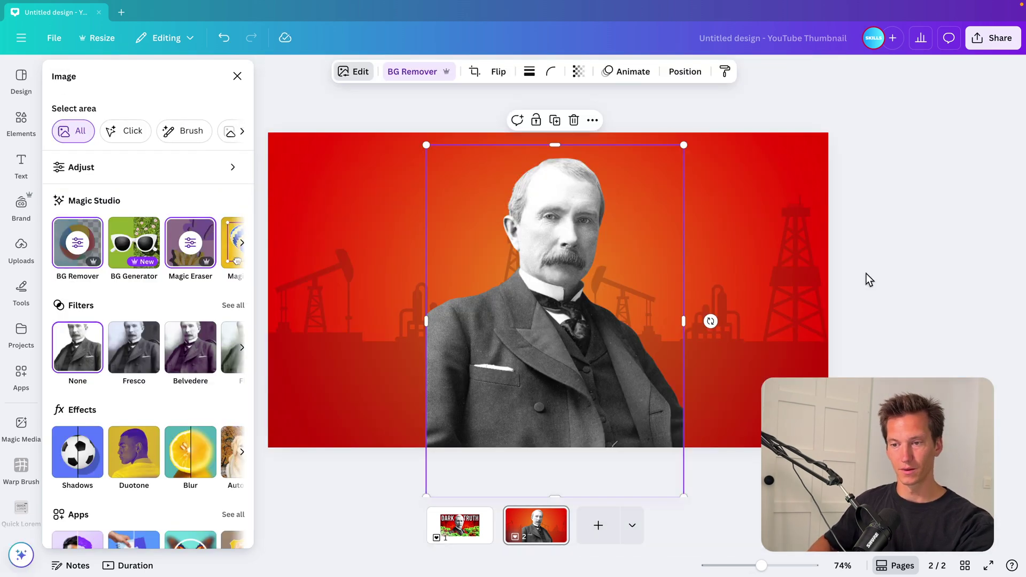
click(905, 297)
Step: Enlarge the portrait slightly, keep it near the canvas centre, and compare it with the reference on page 1
drag(535, 342, 532, 345)
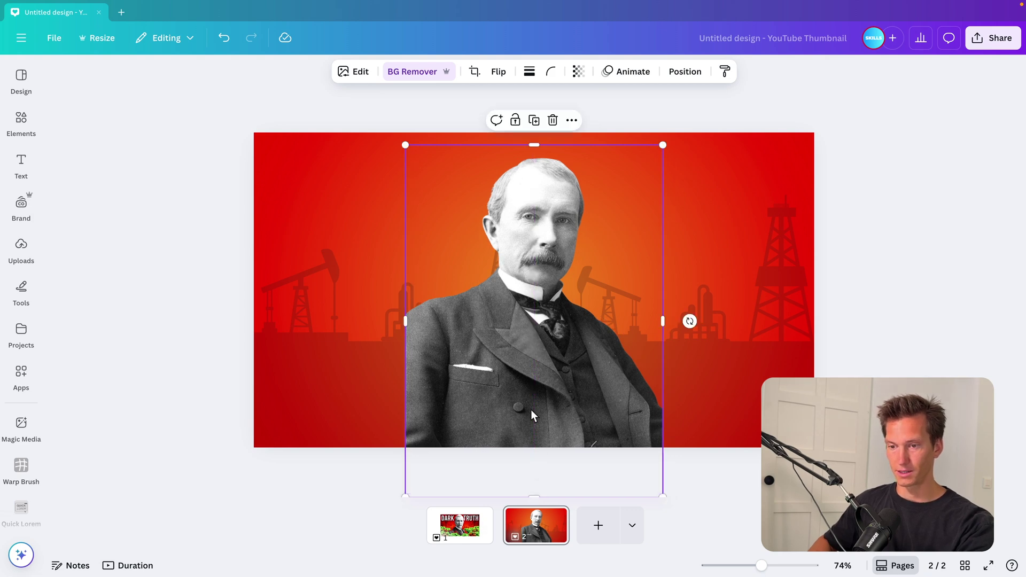
drag(531, 410, 531, 429)
drag(663, 167, 681, 147)
drag(591, 258, 591, 257)
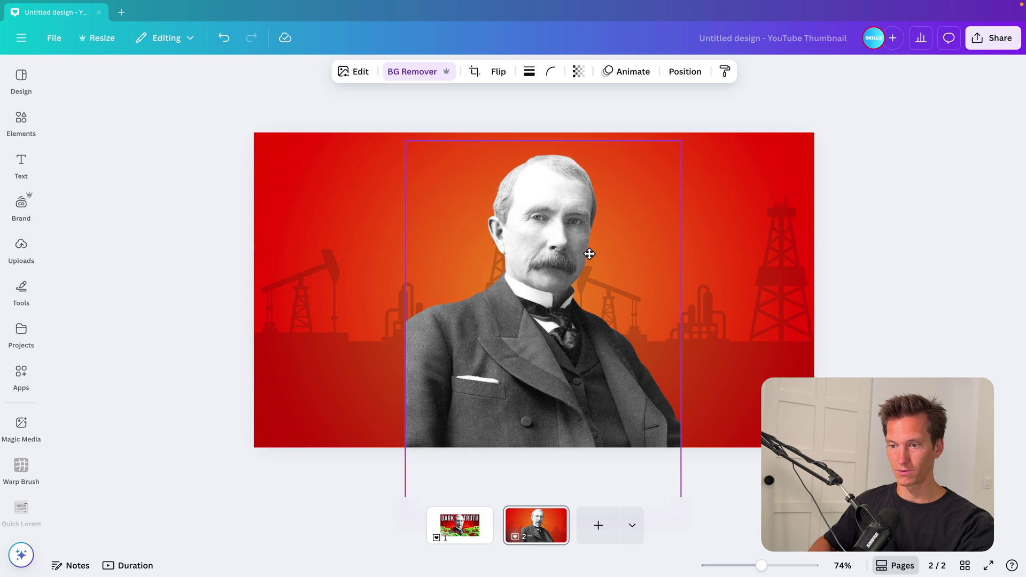
click(460, 537)
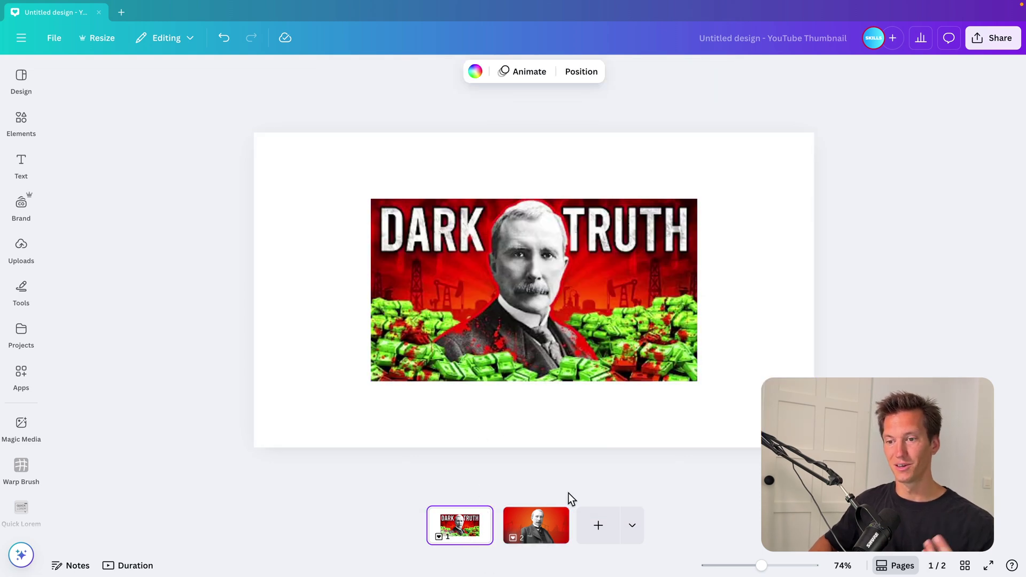
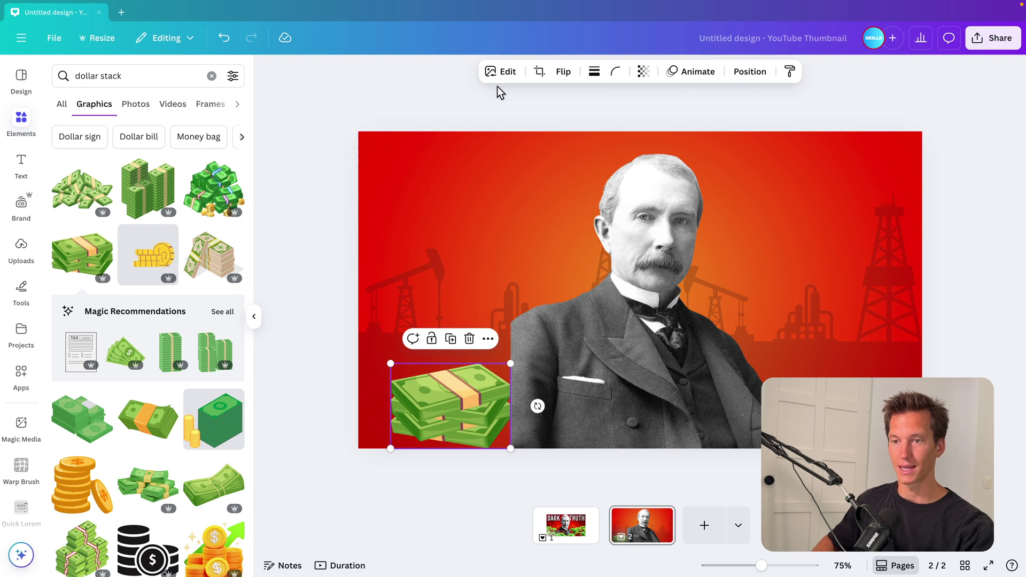
Step: Brighten the dollar stack graphic by setting its vibrance to 71 and the saturation of its green to 60
click(227, 248)
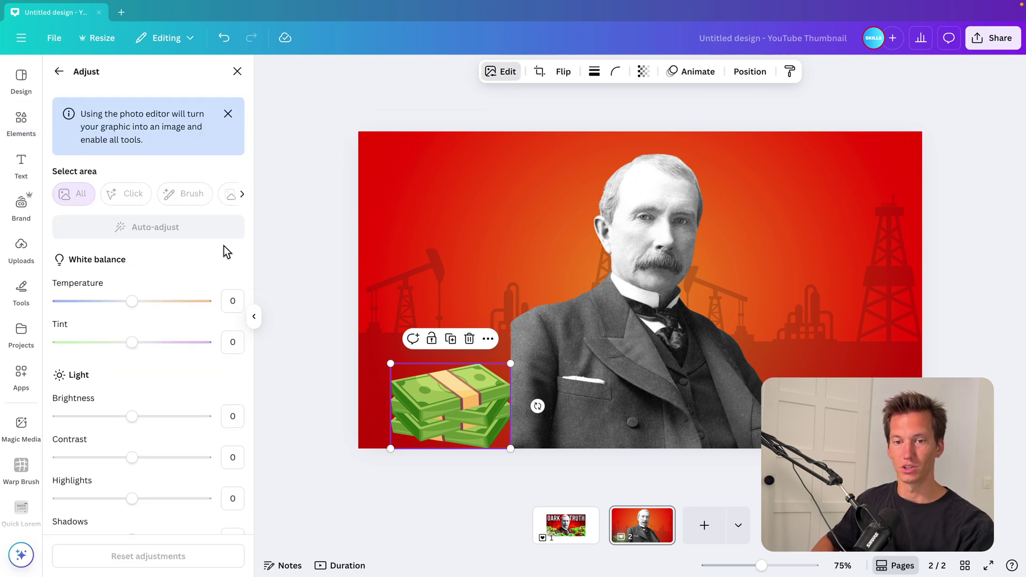
scroll(140, 368, down, 2)
scroll(140, 369, down, 5)
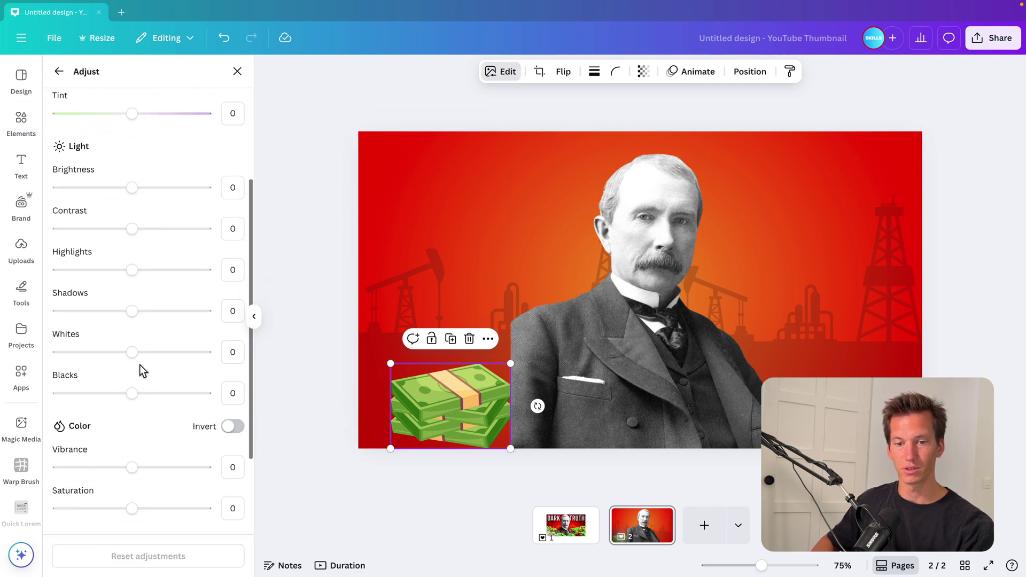
click(138, 384)
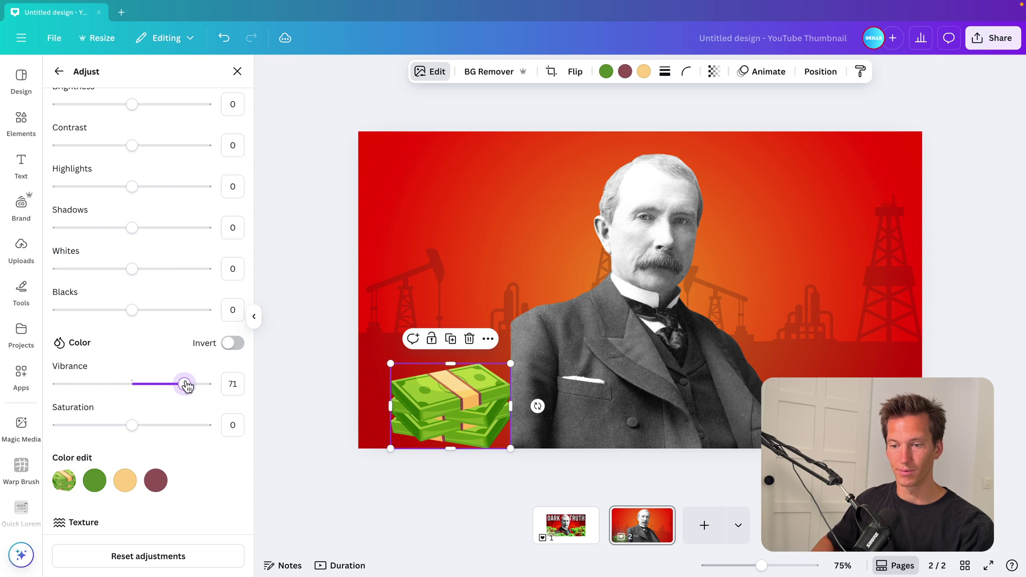
click(95, 481)
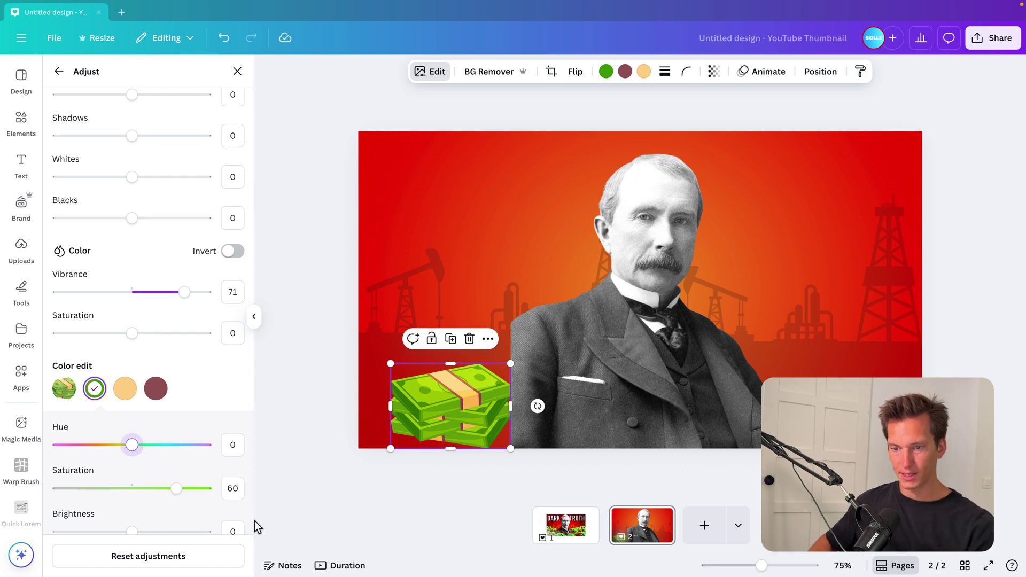
Step: Shrink the dollar stack to about 147 px wide and make a horizontally flipped duplicate of it
drag(512, 363, 683, 258)
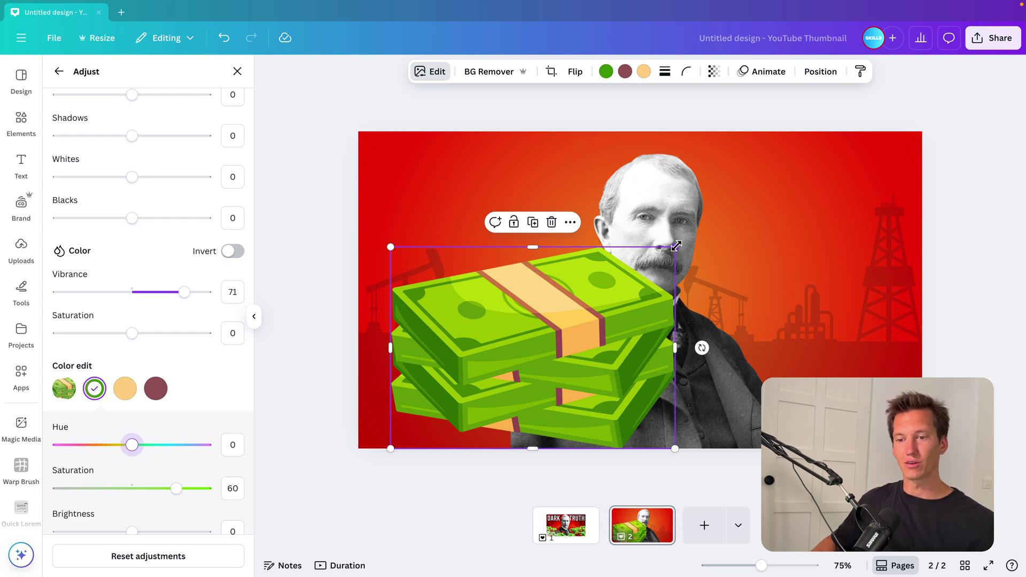
drag(678, 247, 441, 366)
key(ctrl+d)
click(576, 71)
click(546, 101)
Step: Duplicate the two dollar stacks together and place the copies as rows in the canvas's lower-left corner
shift+click(380, 371)
key(ctrl+d)
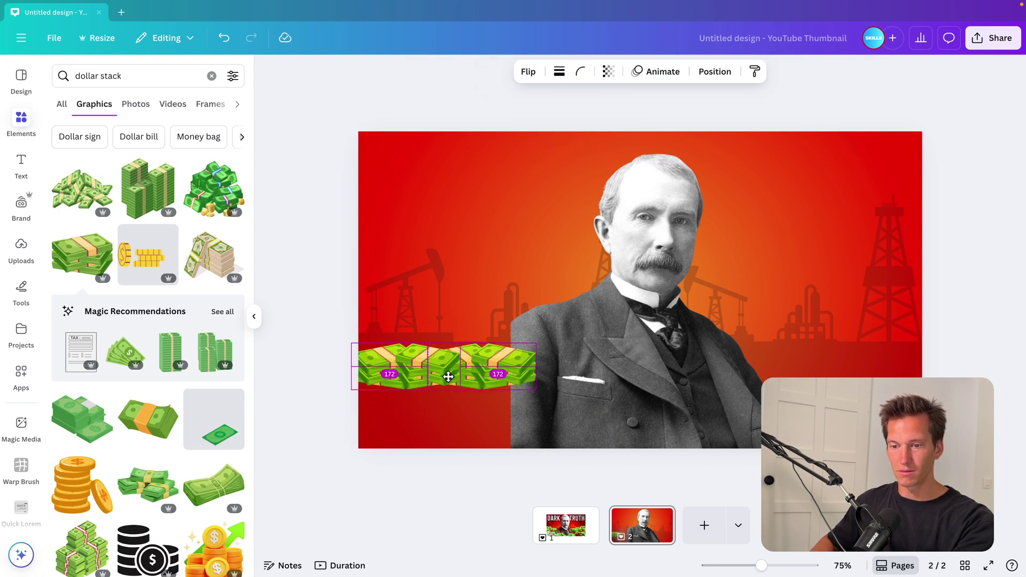
drag(473, 377, 482, 357)
drag(482, 357, 412, 403)
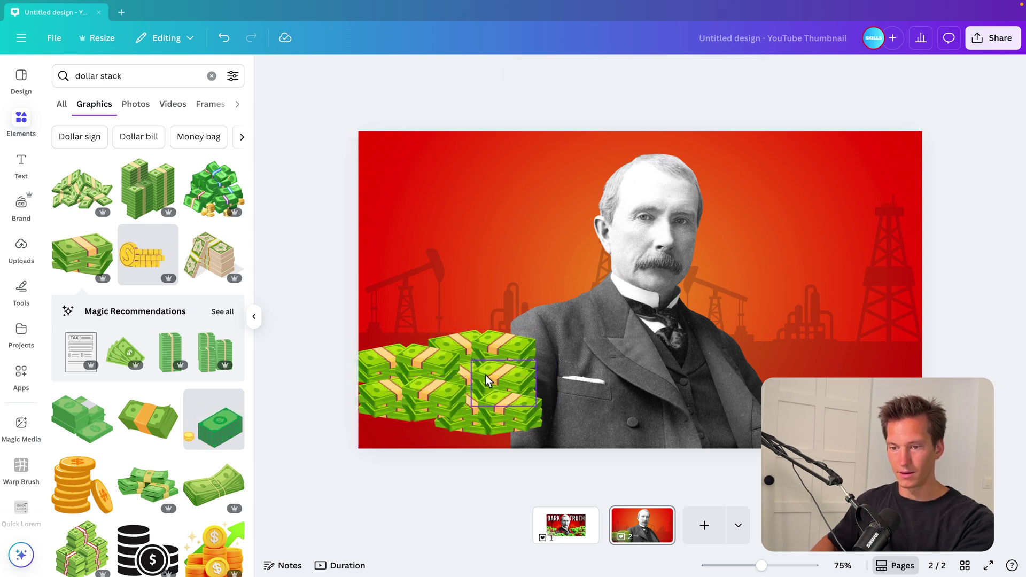
Step: Spread the lower-left dollar stacks unevenly, raise one above the heap and shrink it slightly
drag(487, 375, 462, 375)
drag(522, 352, 518, 357)
drag(517, 412, 527, 387)
drag(446, 401, 417, 347)
click(821, 74)
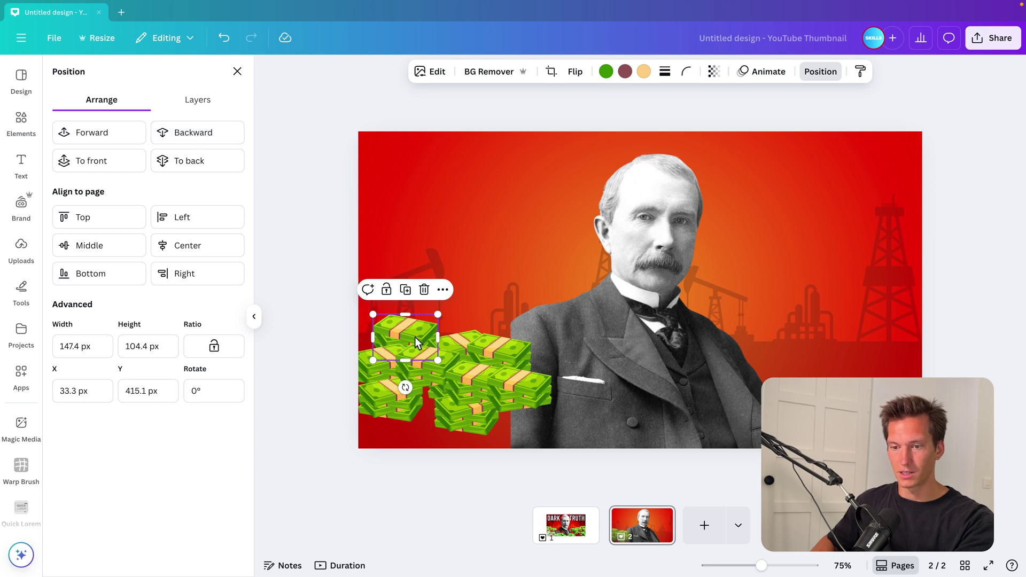
drag(373, 314, 386, 325)
Step: Resize and nudge the remaining lower-left dollar stacks so they overlap as a compact, irregular pile
click(473, 348)
mouse_move(493, 327)
mouse_down()
mouse_move(519, 339)
mouse_move(488, 344)
mouse_up()
click(508, 353)
drag(473, 382, 475, 374)
drag(533, 397, 533, 383)
mouse_move(409, 412)
mouse_down()
mouse_move(445, 412)
mouse_move(450, 421)
mouse_move(384, 422)
mouse_move(416, 404)
mouse_up()
Step: Group the lower-left dollar stacks and shrink the group to about 403 px wide
drag(289, 311, 501, 432)
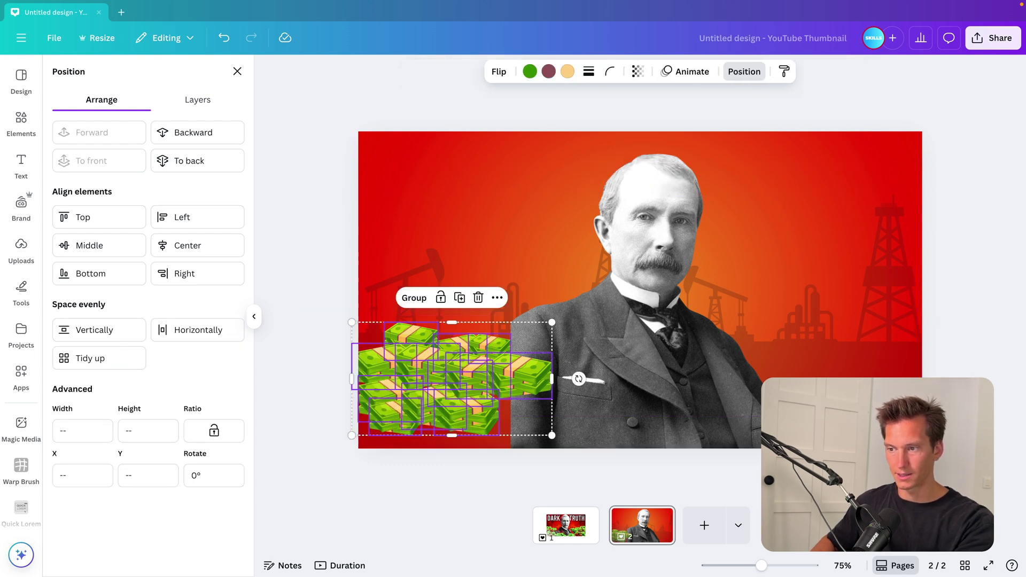
click(414, 299)
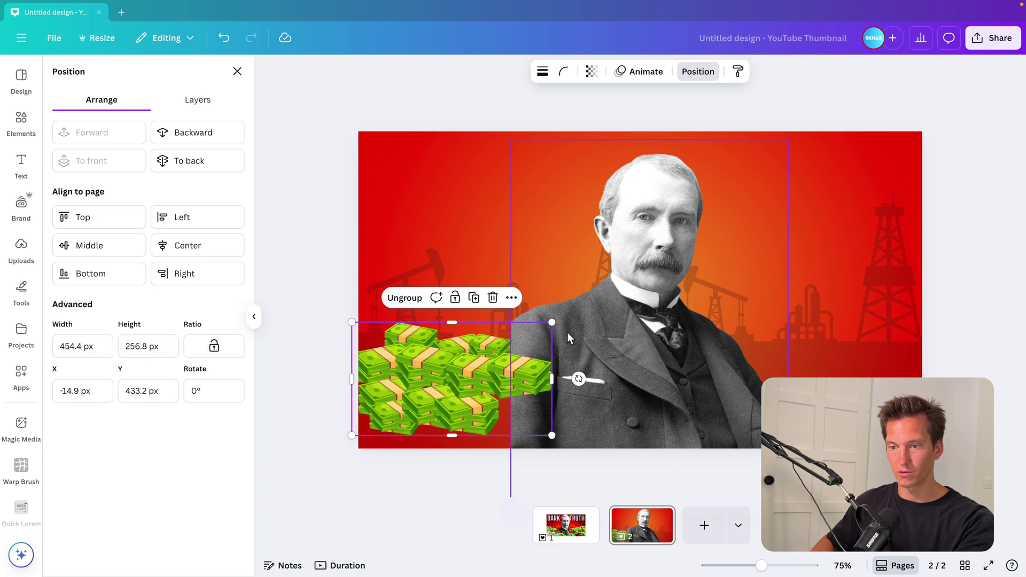
drag(554, 322, 531, 337)
Step: Place copies of the dollar pile across the lower canvas on both sides of the portrait and group all the piles together
drag(434, 380, 689, 342)
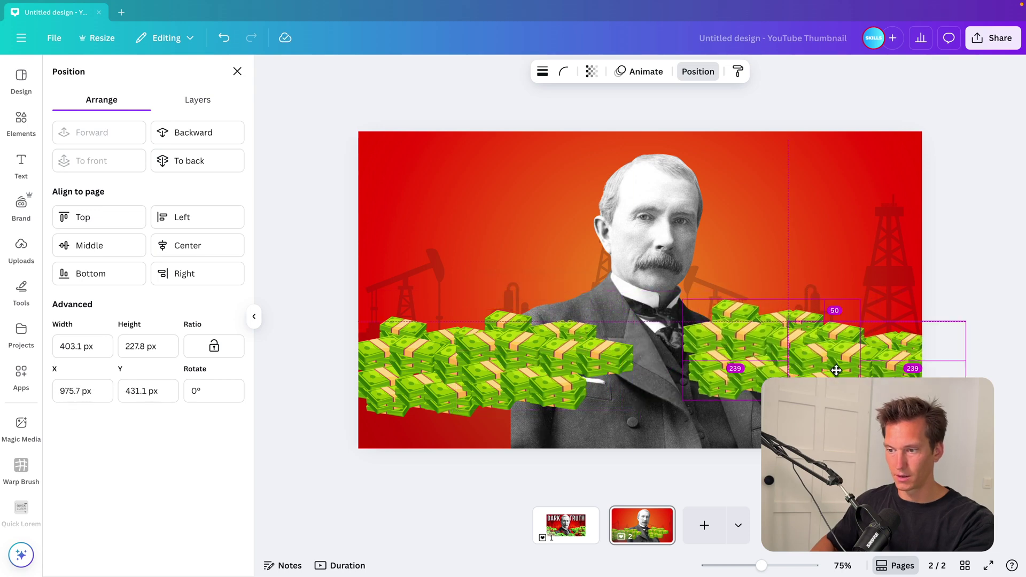
drag(837, 370, 837, 370)
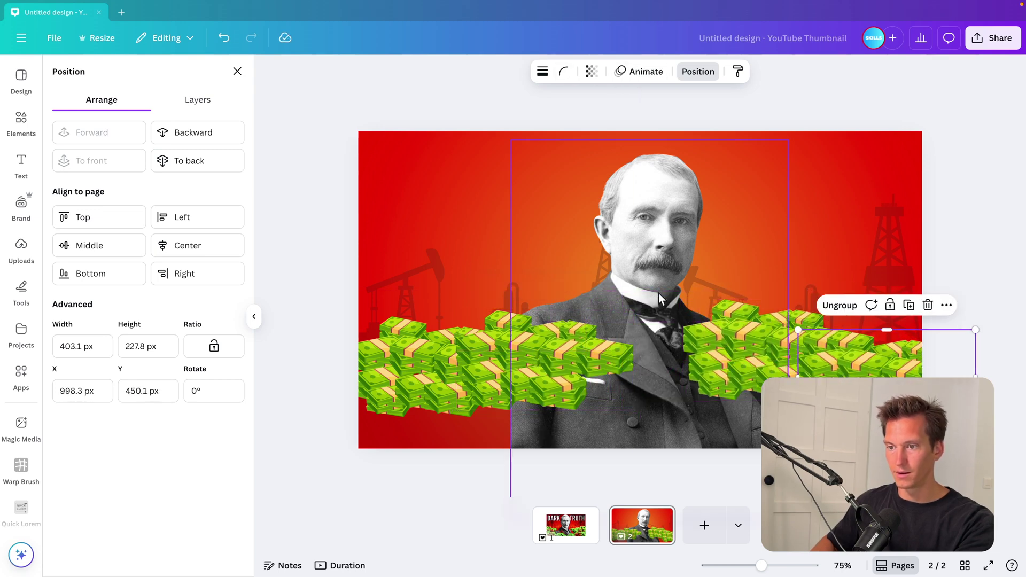
click(699, 71)
shift+click(774, 348)
shift+click(563, 349)
shift+click(417, 360)
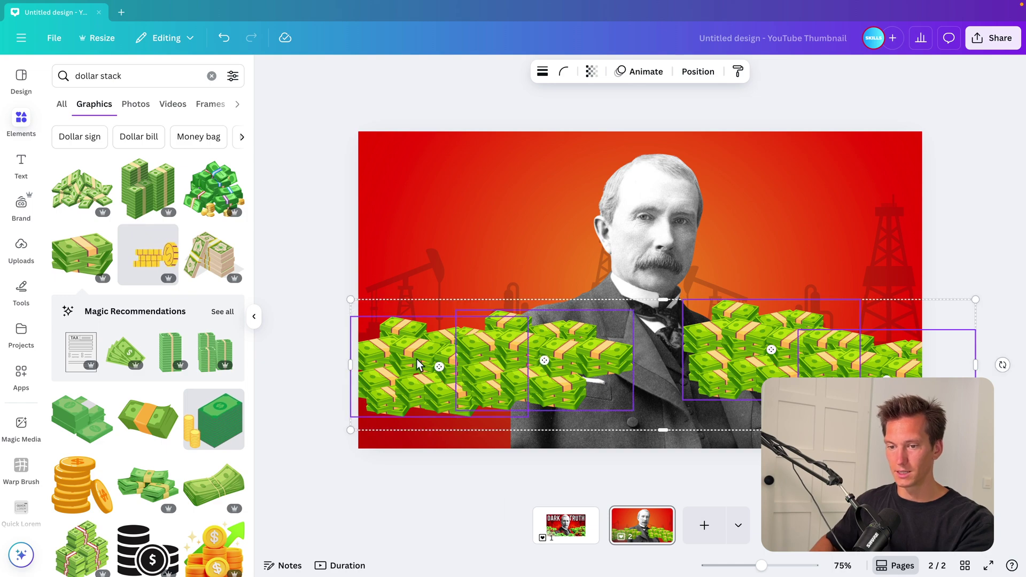
drag(410, 378, 440, 374)
click(470, 335)
drag(346, 352, 871, 357)
key(ctrl+g)
Step: Move the combined dollar pile behind the portrait in the layer order
click(698, 71)
click(197, 100)
drag(148, 172, 145, 223)
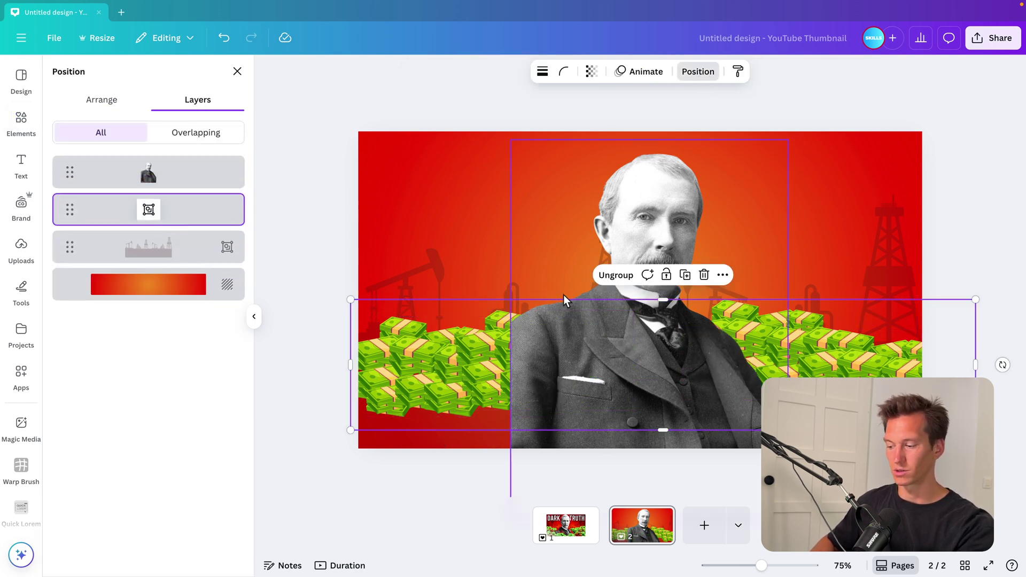
Step: Duplicate the combined pile in front of the portrait, lower it to the canvas's bottom edge and ungroup it
key(ctrl+d)
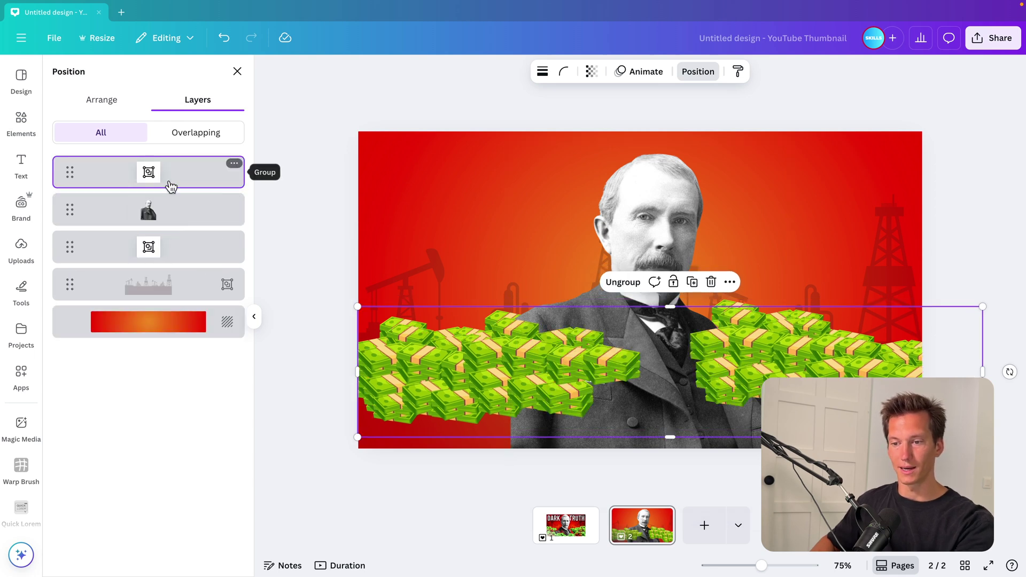
drag(201, 181, 205, 167)
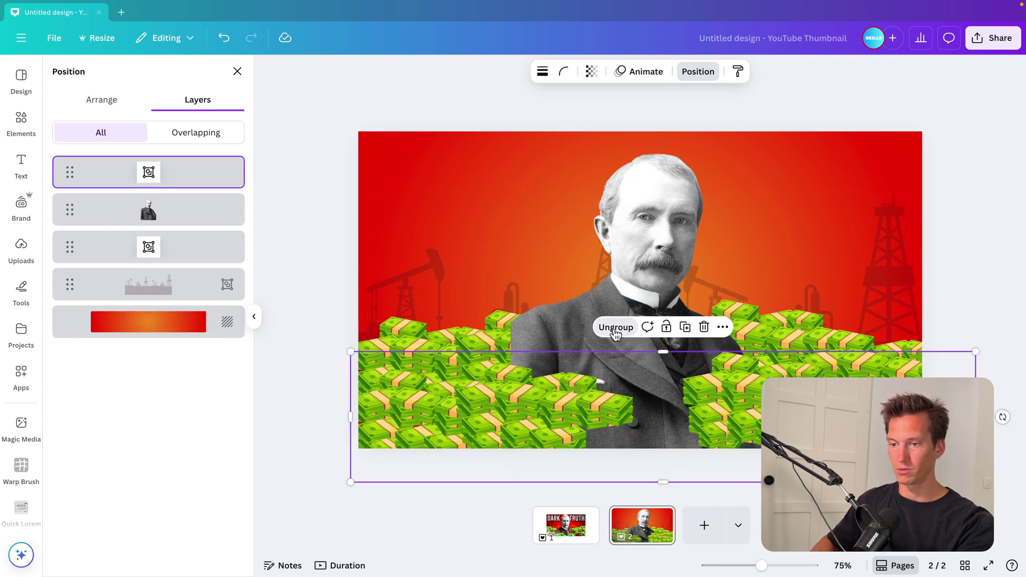
click(616, 327)
Step: Delete surplus front dollar stacks near the canvas's right edge
click(988, 350)
drag(988, 363, 830, 300)
click(990, 321)
click(907, 404)
key(Delete)
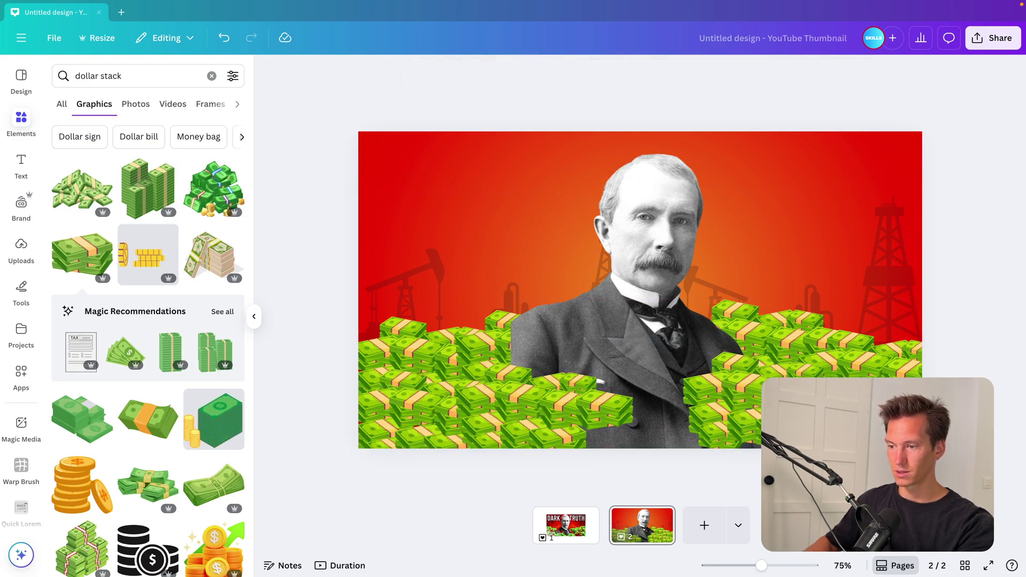
click(870, 404)
key(Delete)
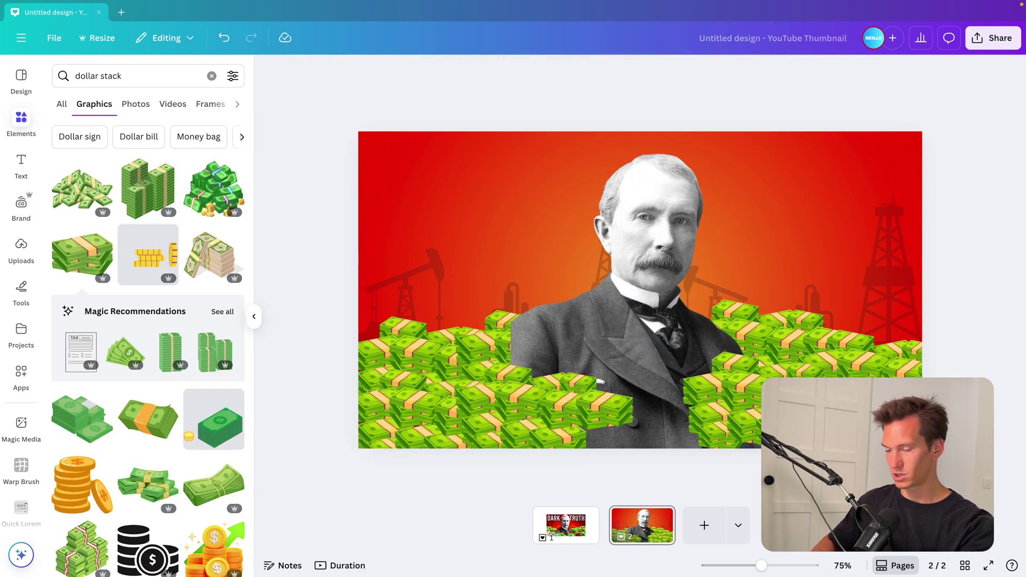
Step: Enlarge the front dollar piles and shift the front-left pile over to the lower right, across the portrait's chest
drag(749, 425, 691, 437)
drag(917, 368, 1024, 338)
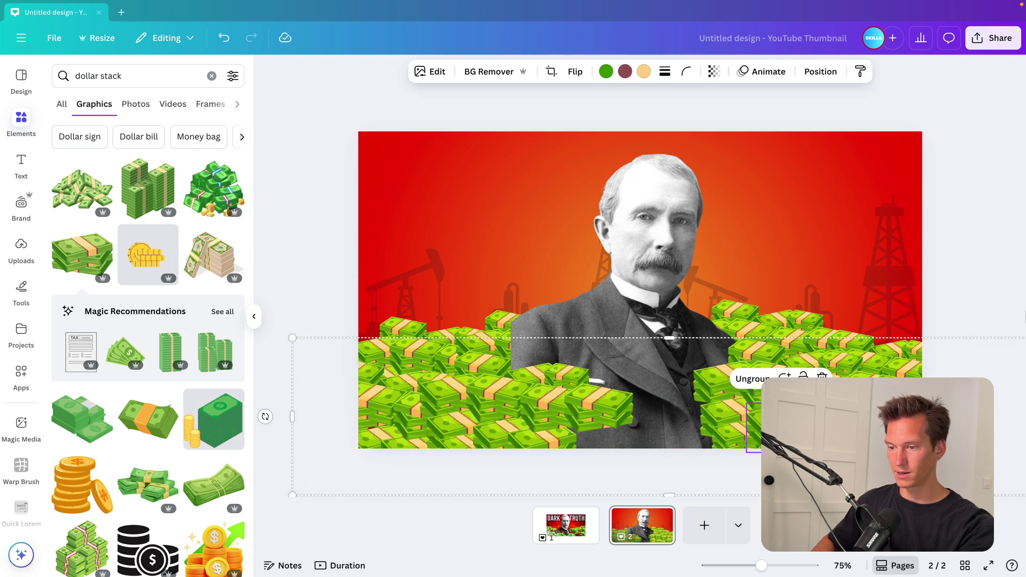
drag(589, 407, 828, 402)
Step: Select all loose dollar stacks above the portrait in the layer order and group them
click(591, 178)
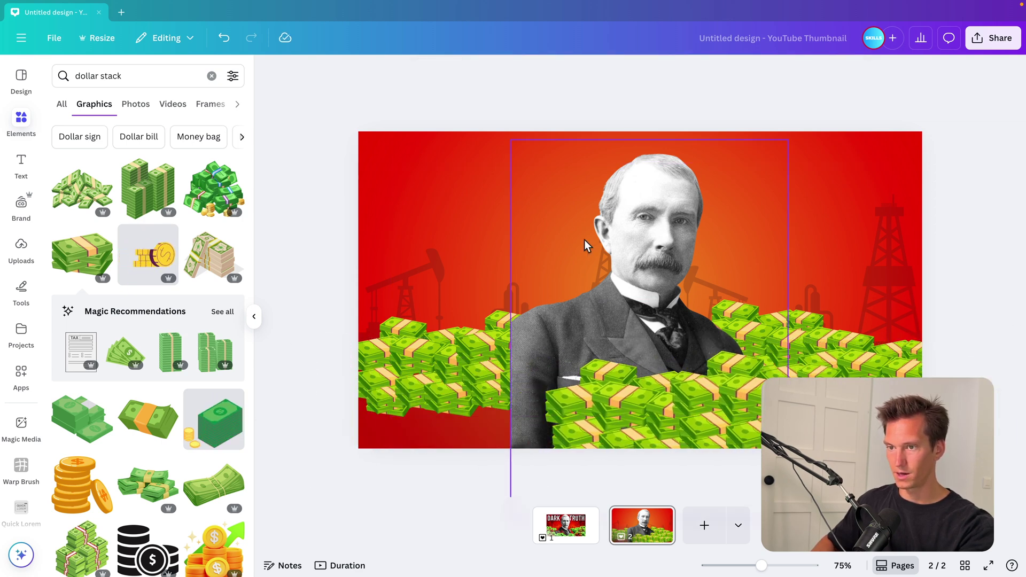
click(784, 68)
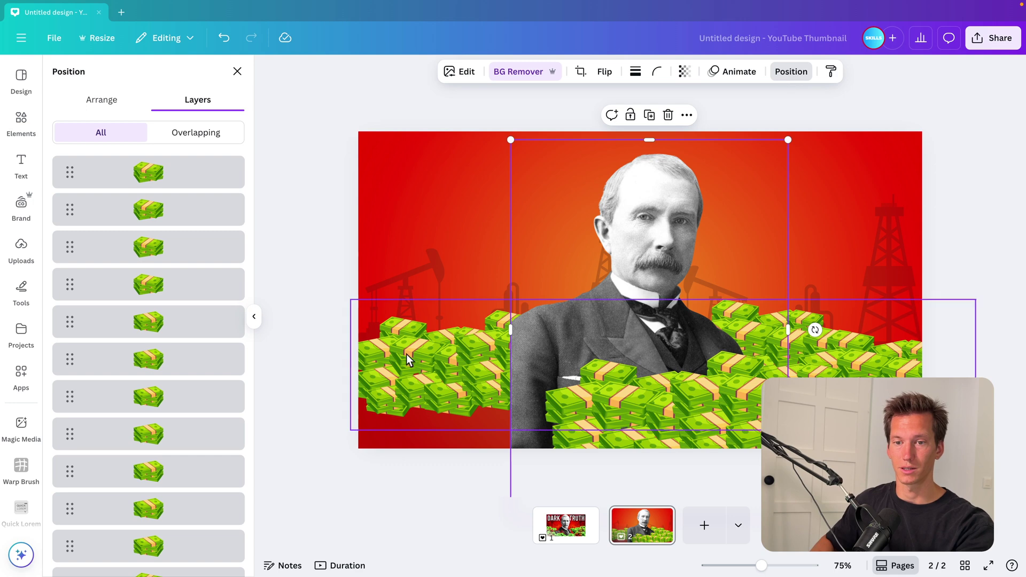
click(175, 184)
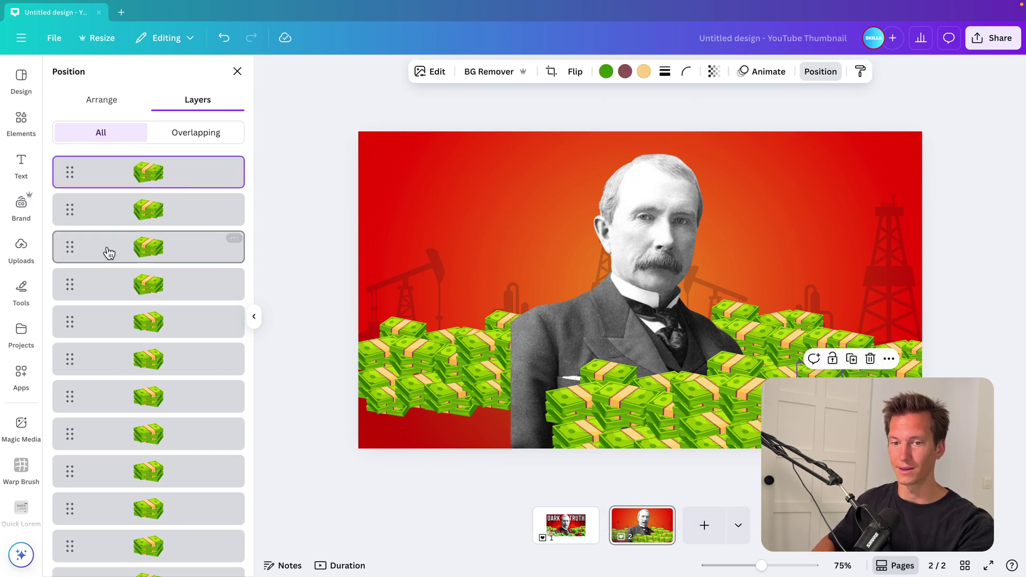
scroll(128, 257, down, 5)
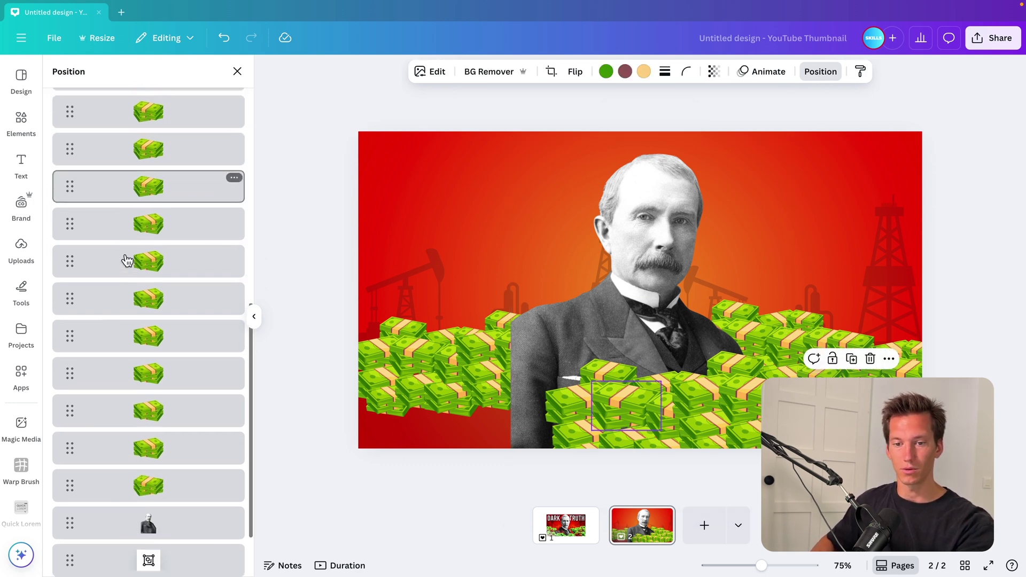
shift+click(163, 418)
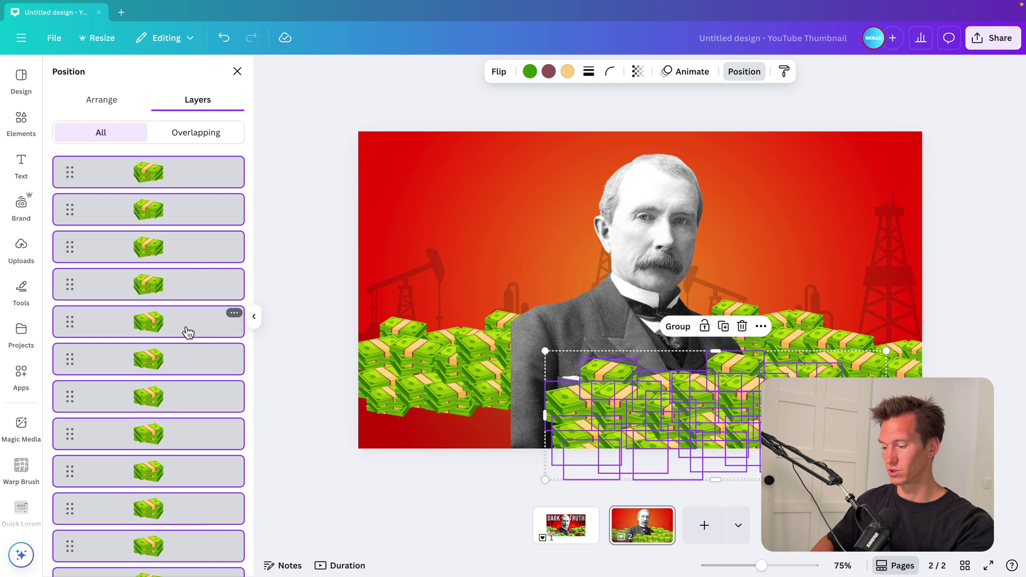
key(ctrl+g)
Step: Place a copy of the front pile in the lower-left corner and adjust the piles to cover the canvas's bottom edge
drag(640, 413, 404, 417)
drag(649, 355, 668, 347)
drag(556, 398, 535, 416)
drag(622, 273, 621, 294)
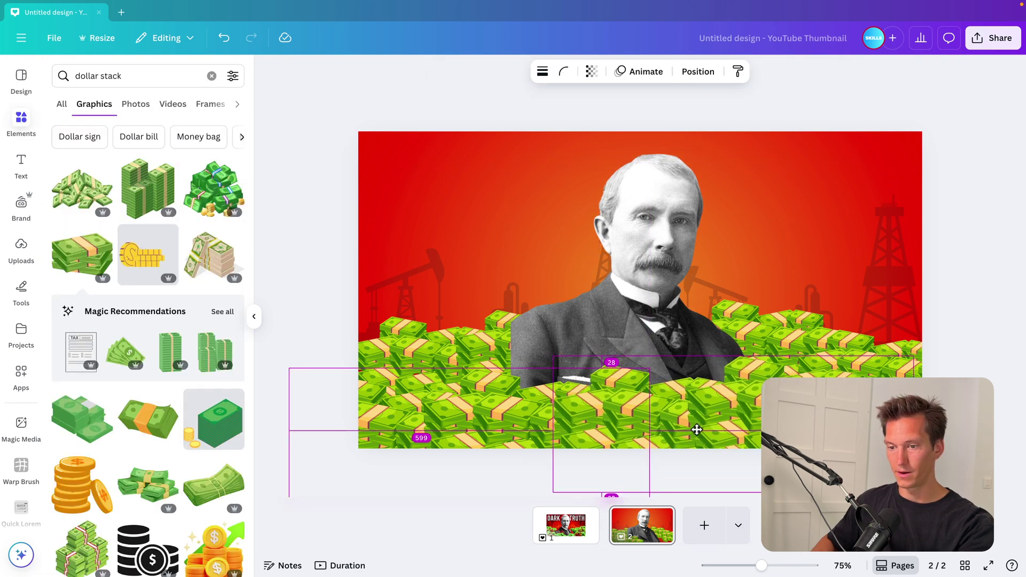
drag(697, 431, 759, 443)
mouse_move(800, 319)
mouse_down()
mouse_move(797, 330)
mouse_move(797, 318)
mouse_up()
drag(759, 432, 789, 412)
key(ctrl+z)
mouse_move(522, 418)
mouse_down()
mouse_move(512, 420)
mouse_move(527, 419)
mouse_up()
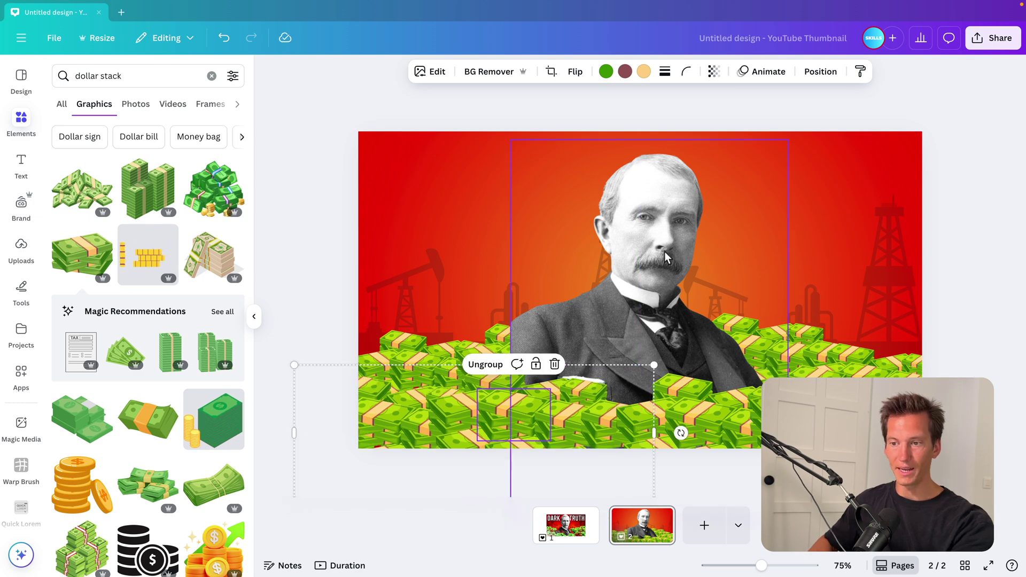
Step: Shift the portrait slightly left and down behind the front dollar piles
click(624, 308)
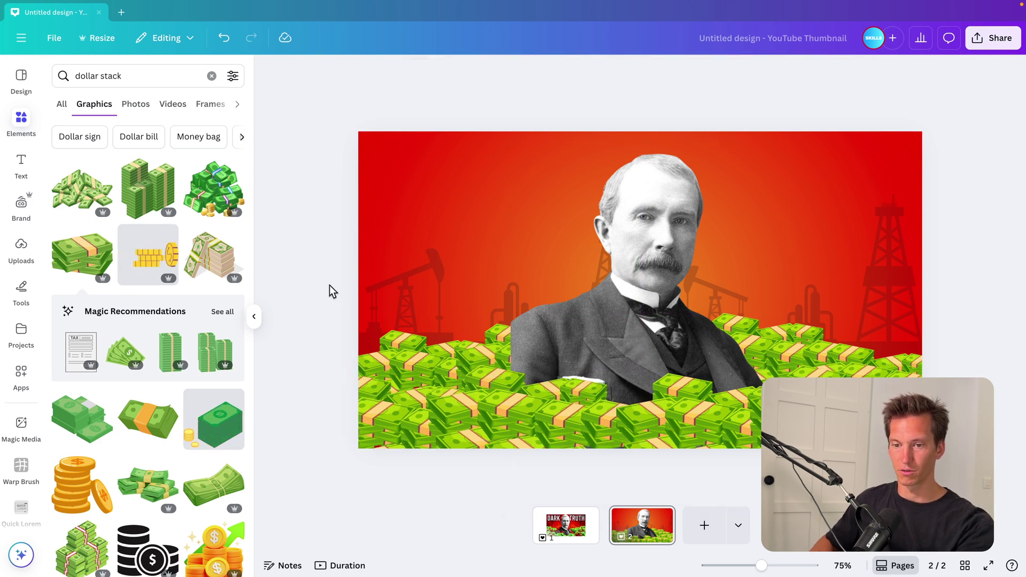
drag(652, 296, 635, 307)
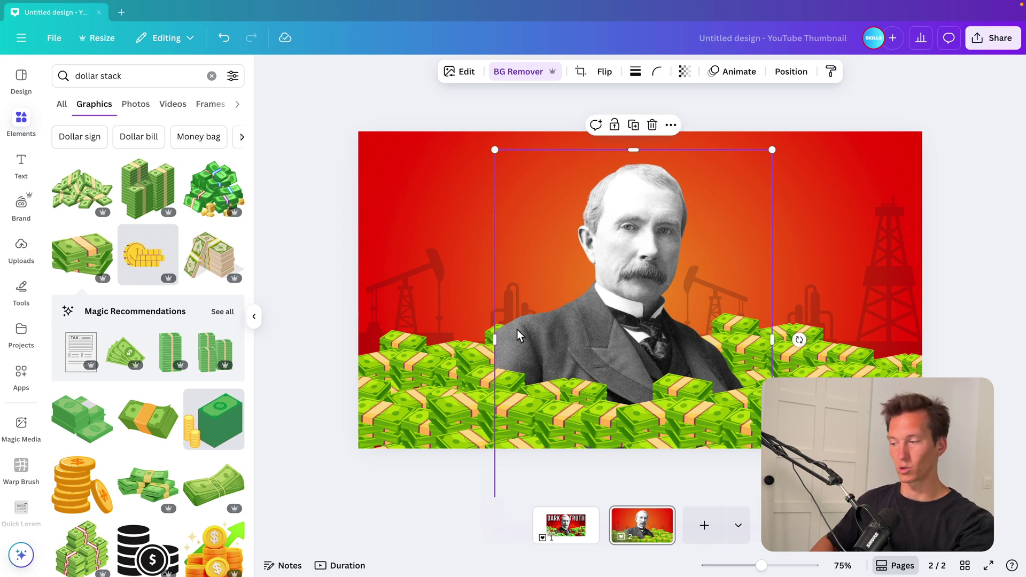
Step: Ungroup the lower-left front pile and position one of its stacks against the portrait's left shoulder
click(481, 409)
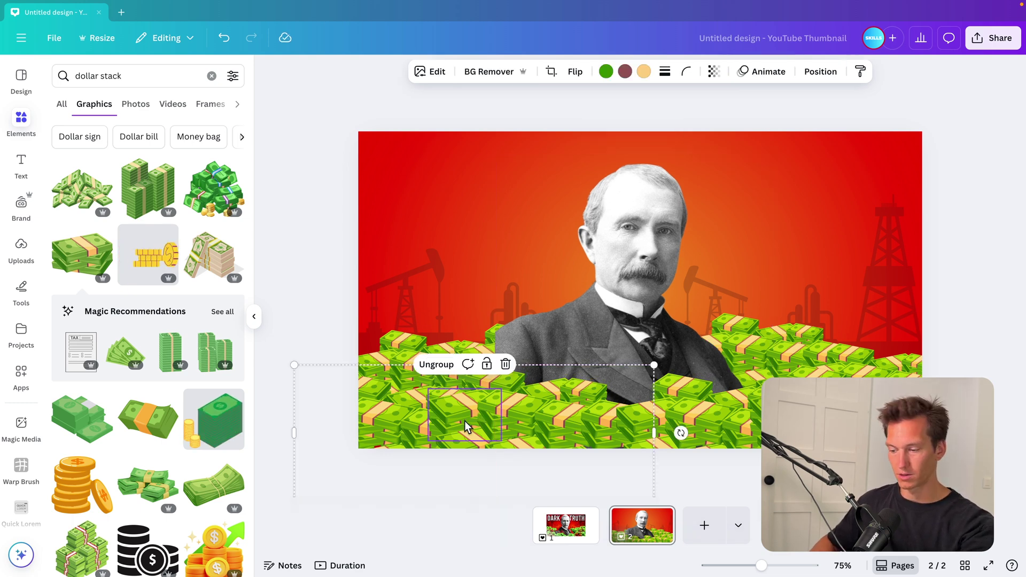
key(super+d)
key(super+z)
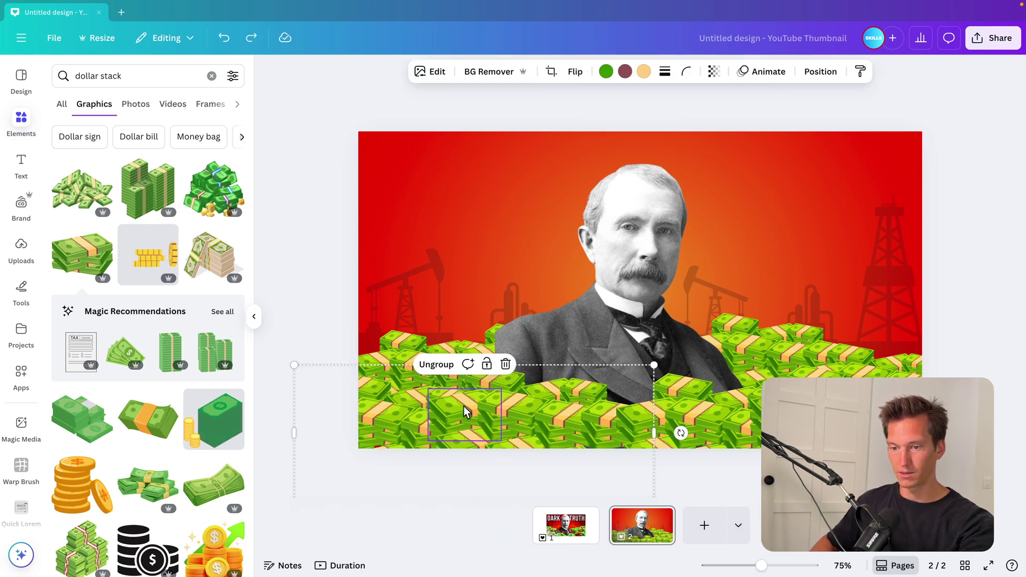
click(436, 364)
click(467, 534)
drag(463, 416, 518, 333)
drag(524, 324, 513, 366)
Step: Lower the portrait slightly and enlarge it among the dollar piles
drag(587, 310, 587, 320)
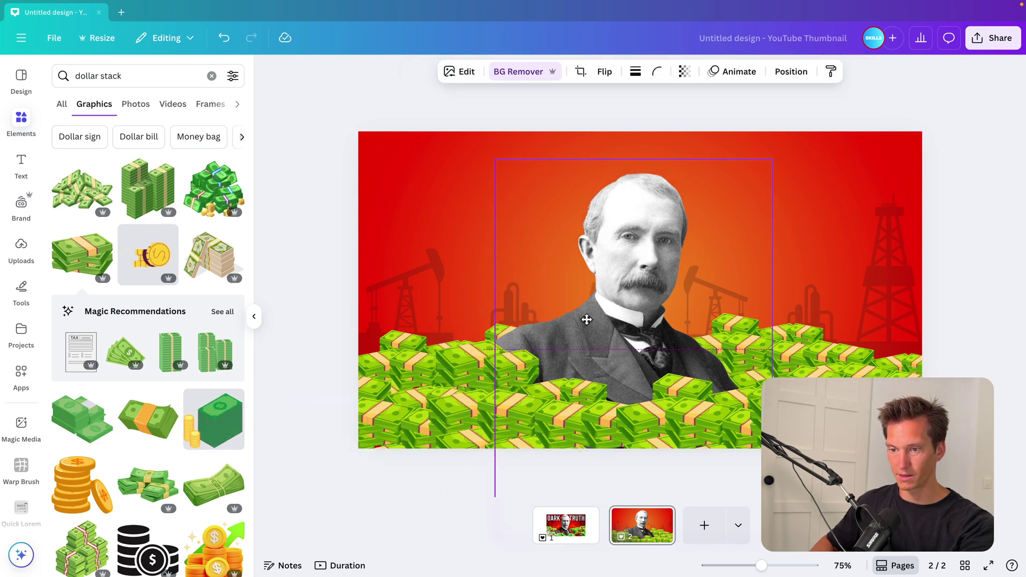
click(460, 359)
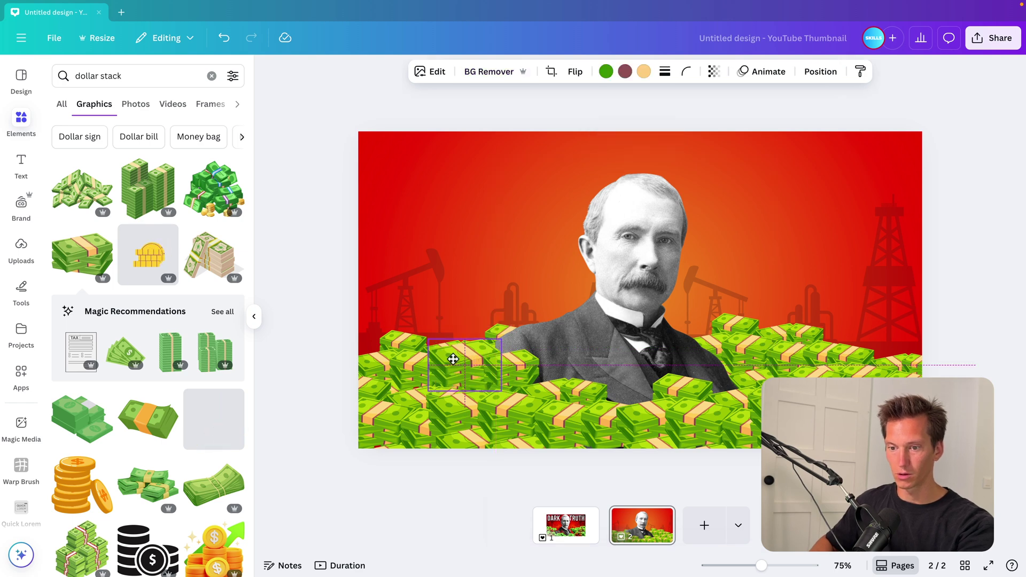
click(613, 261)
drag(772, 159, 813, 138)
drag(623, 242, 618, 261)
Step: Rearrange the loose stacks over the portrait's left shoulder and delete one of them
drag(458, 382, 488, 364)
click(530, 372)
key(Delete)
Step: Select all the loose front-left dollar stacks in the layer order and group them again
click(812, 76)
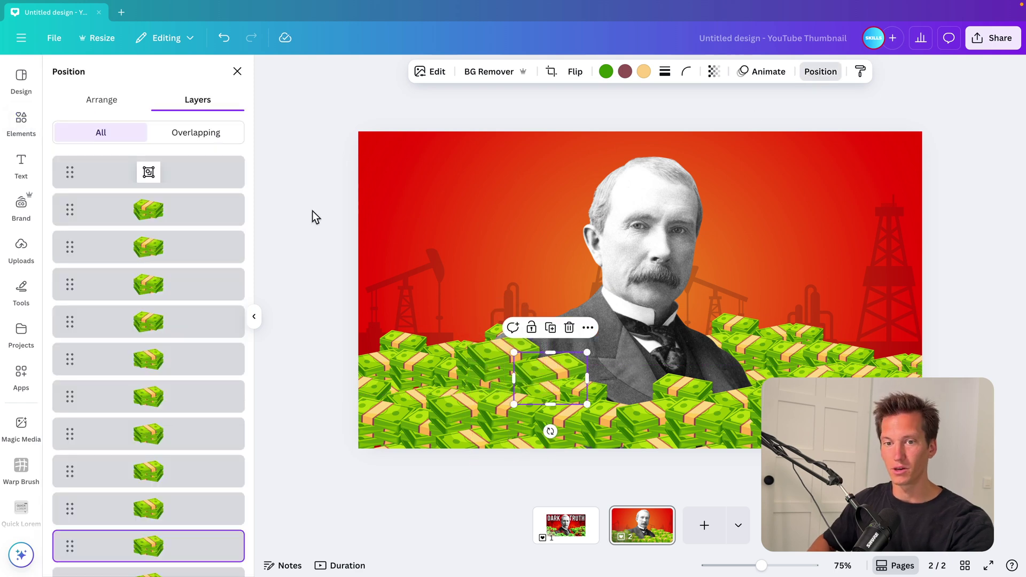
scroll(200, 212, down, 5)
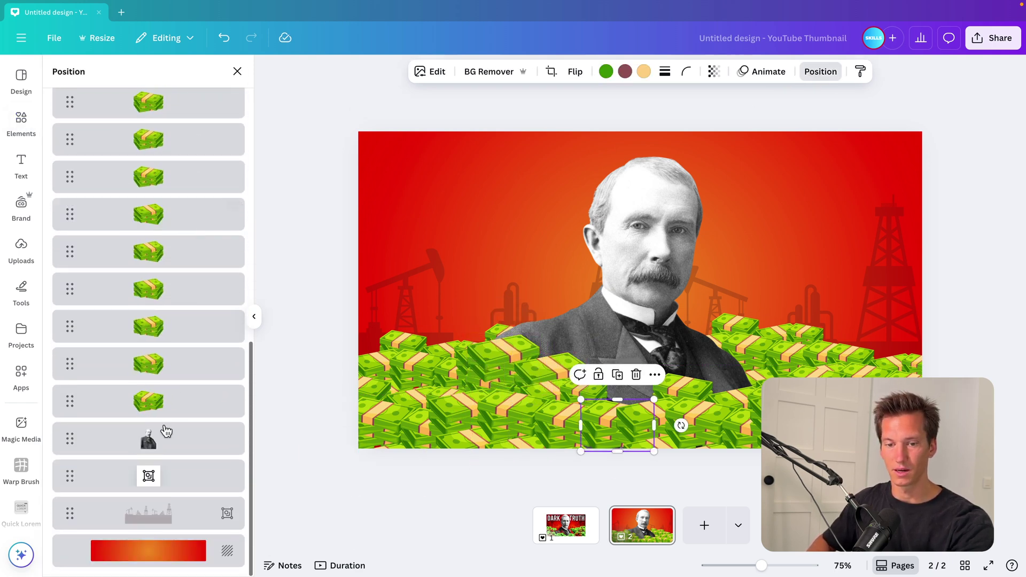
shift+click(170, 414)
scroll(170, 410, up, 5)
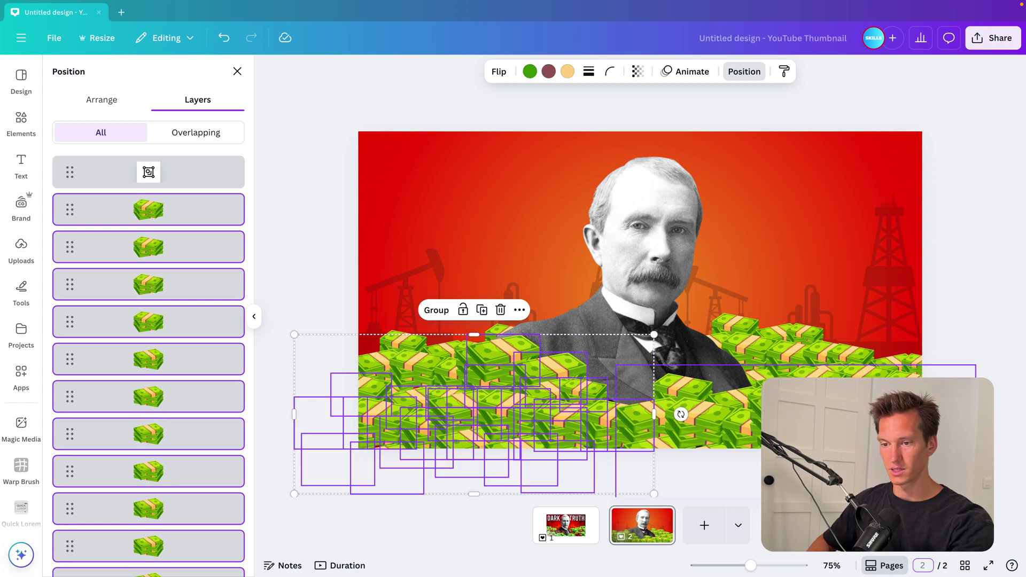
click(167, 213)
scroll(155, 374, down, 5)
shift+click(164, 489)
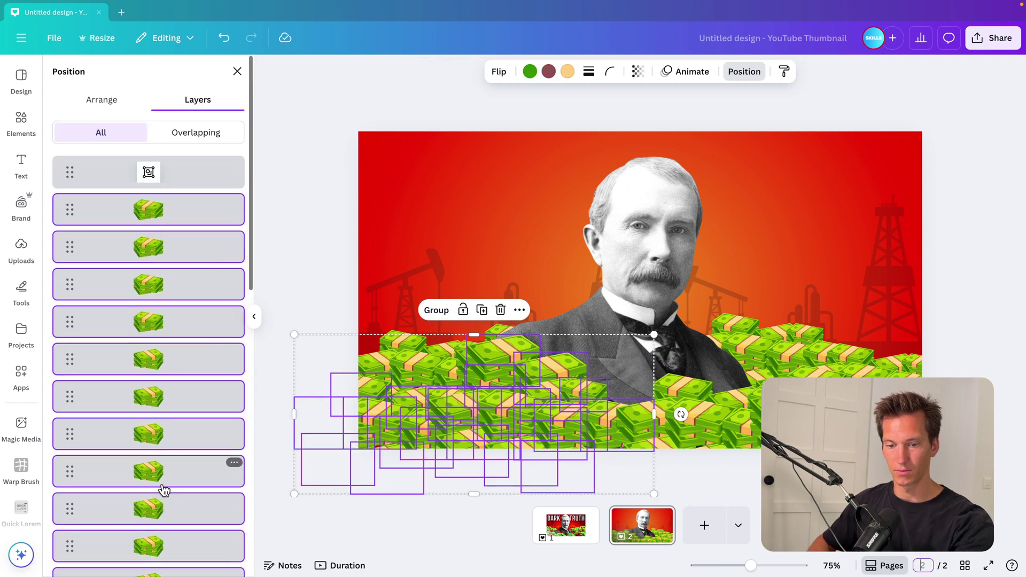
click(436, 311)
Step: Select the two front pile groups and the pile behind the portrait, and lower them together slightly
click(165, 287)
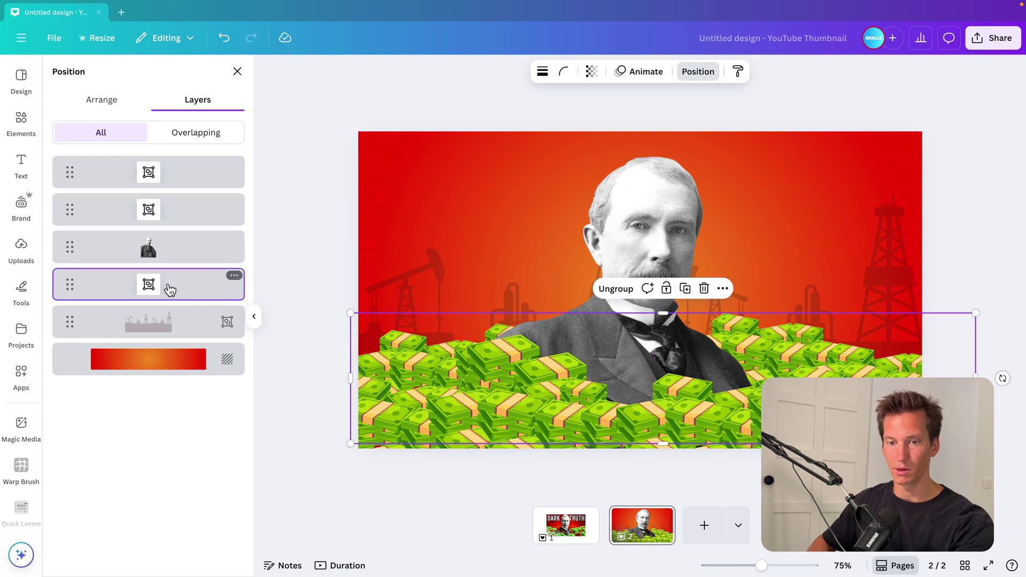
click(177, 213)
shift+click(172, 176)
shift+click(155, 291)
drag(480, 381, 479, 396)
Step: Enlarge the portrait a little more and recentre it between the dollar piles
drag(636, 198, 637, 213)
drag(796, 155, 811, 132)
mouse_move(682, 280)
mouse_down()
mouse_move(672, 276)
mouse_move(684, 278)
mouse_up()
Step: Raise the pile behind the portrait and the front-left pile slightly, and compare the layout with the reference on page 1
click(217, 295)
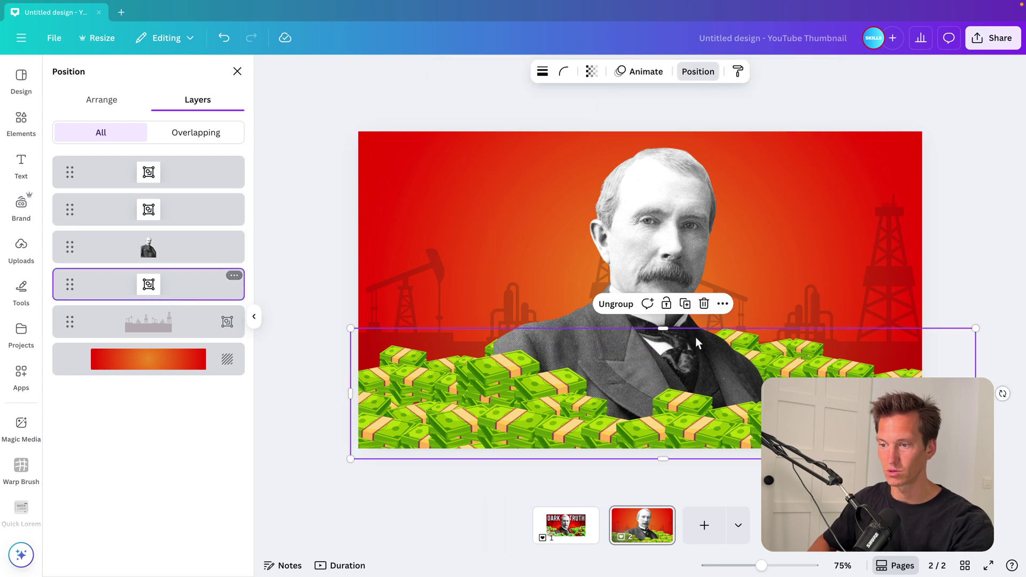
drag(818, 331, 818, 339)
mouse_move(823, 373)
mouse_down()
mouse_move(827, 341)
mouse_move(828, 377)
mouse_move(827, 363)
mouse_up()
click(434, 448)
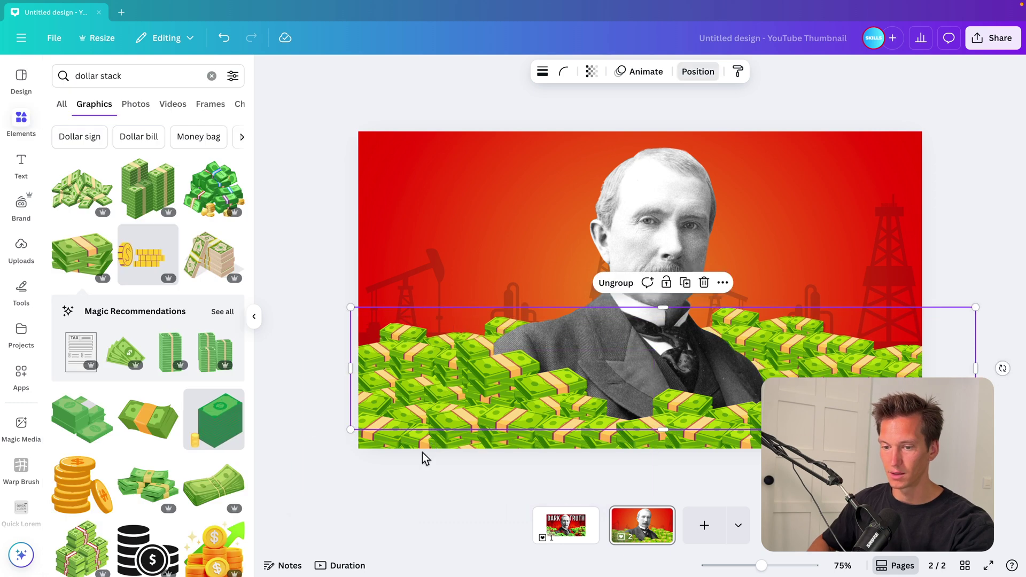
click(350, 496)
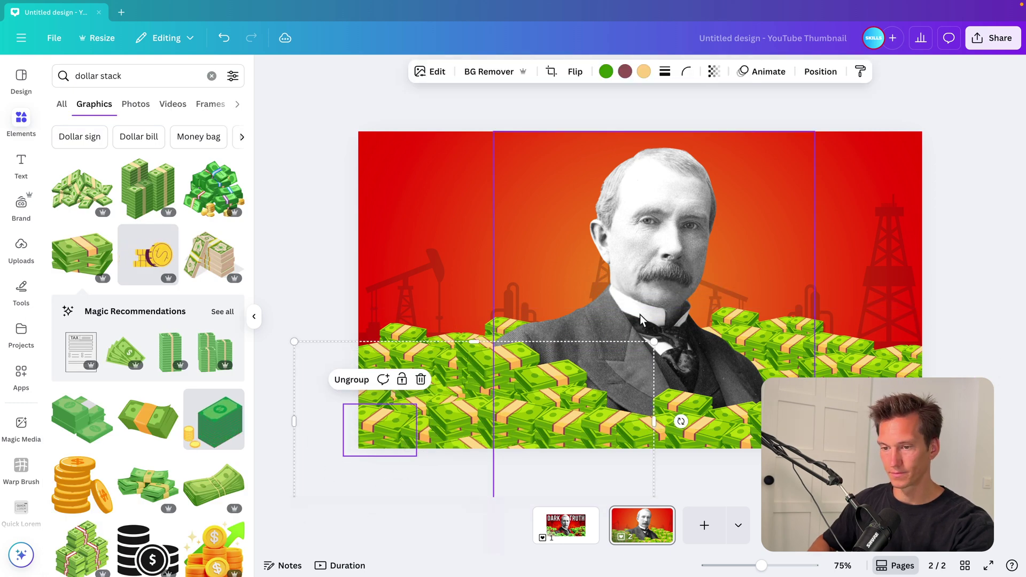
click(980, 241)
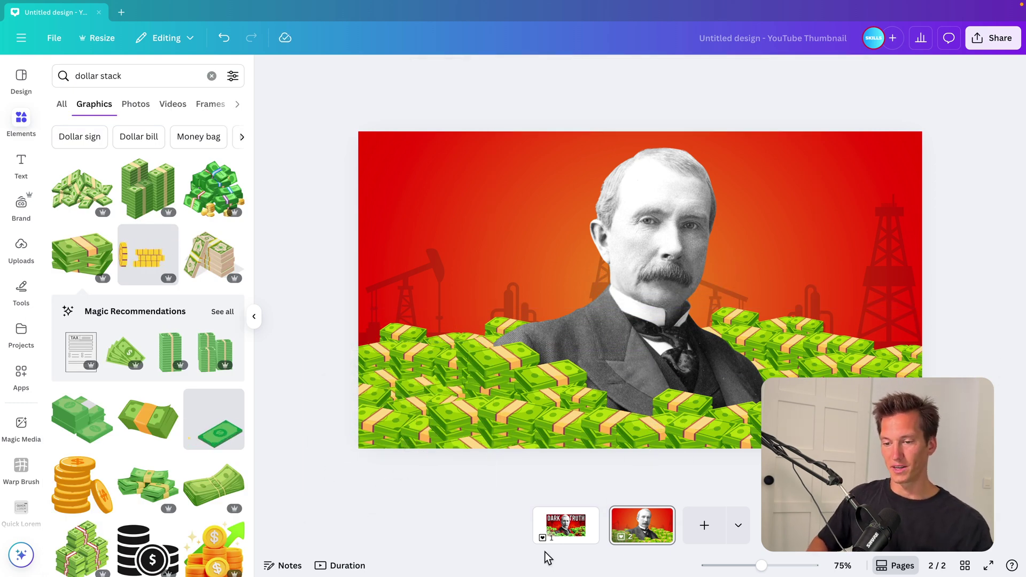
click(566, 525)
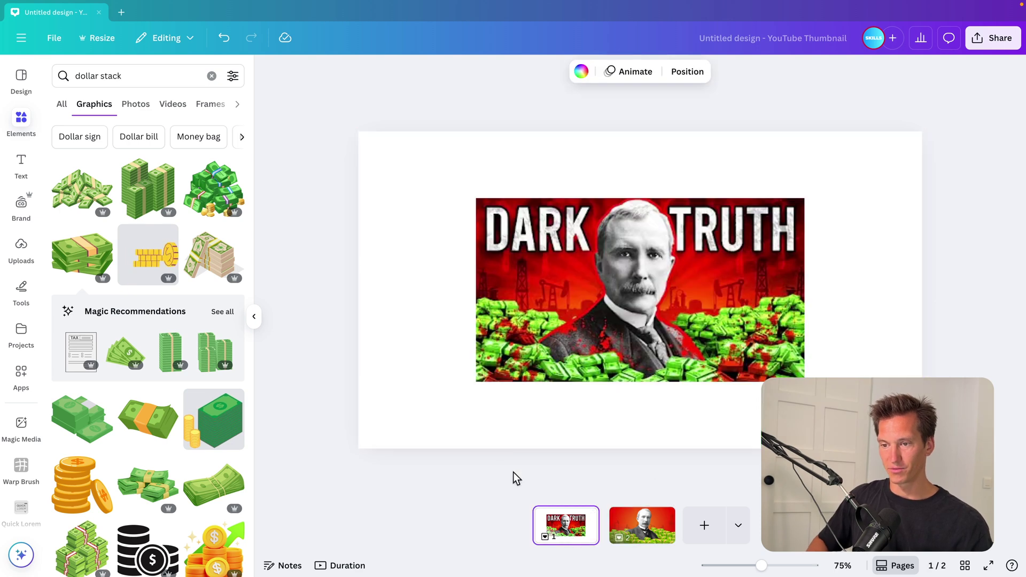
Step: Compare the rebuilt thumbnail on page 2 with the reference image on page 1
click(635, 537)
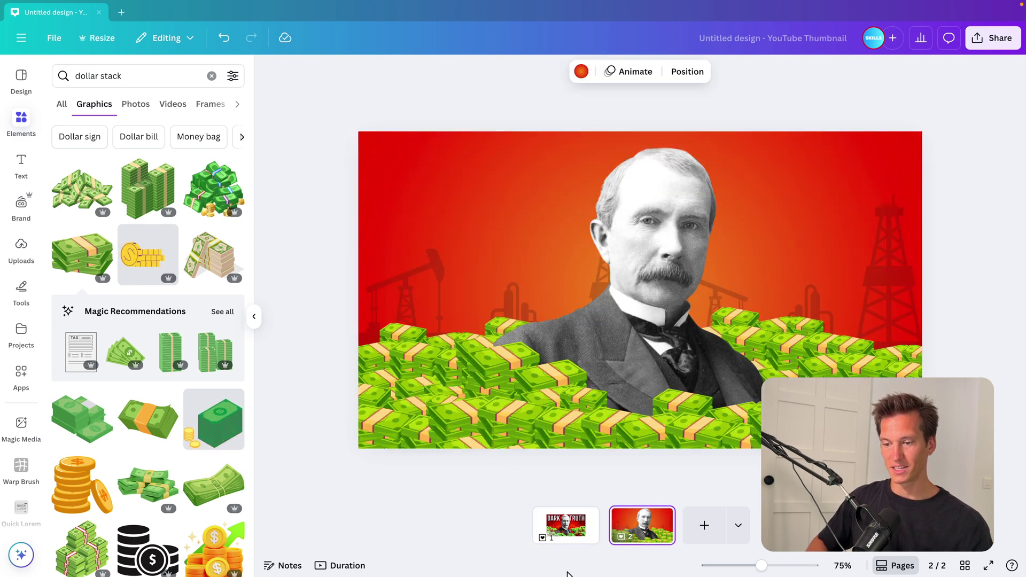
click(558, 533)
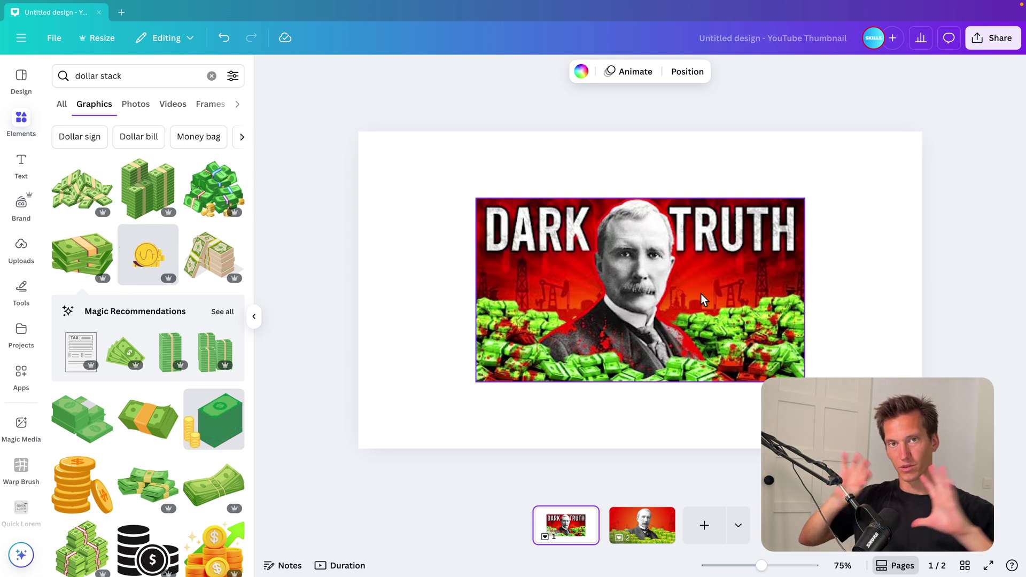
click(657, 541)
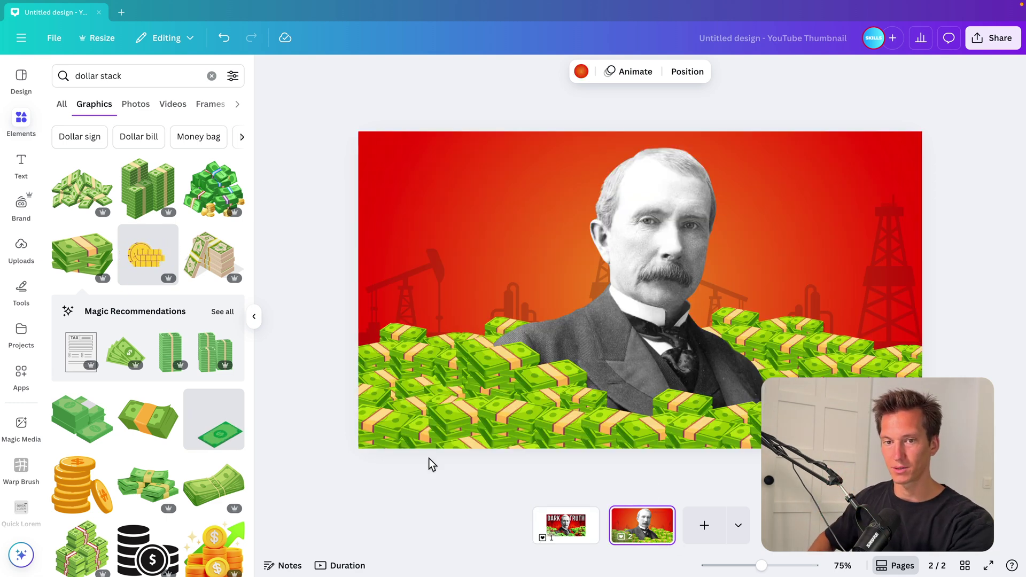
Step: Search the elements for "sun ray", show all matching graphics, and broaden the search to "ray"
click(211, 76)
click(163, 80)
text(sun ray)
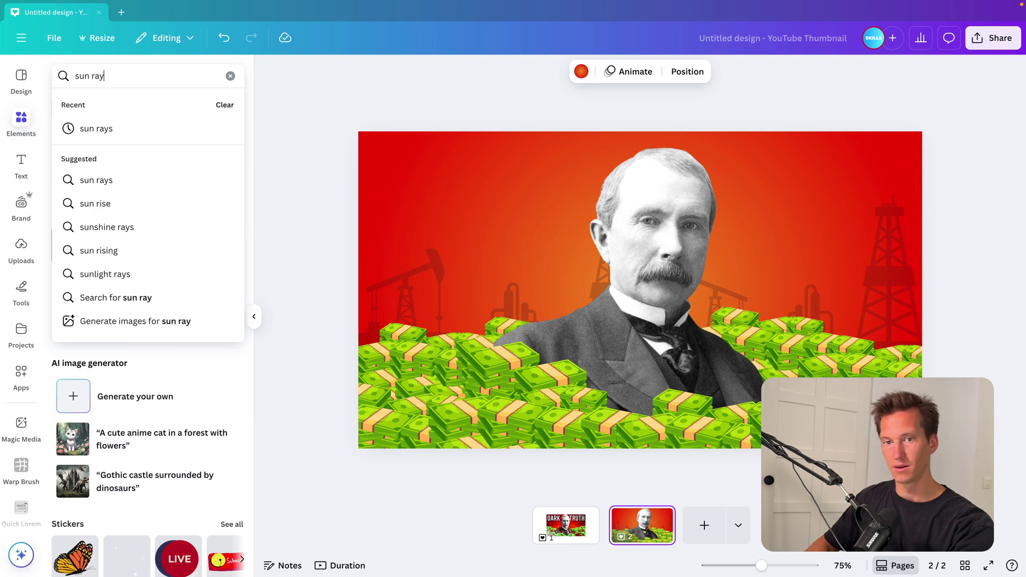
key(Return)
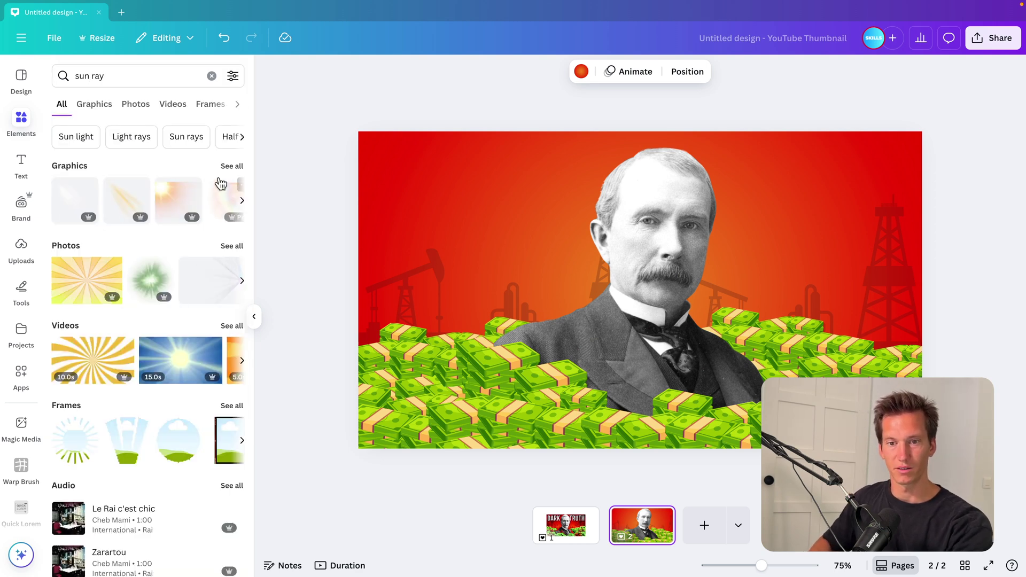
click(233, 166)
click(83, 76)
key(BackSpace)
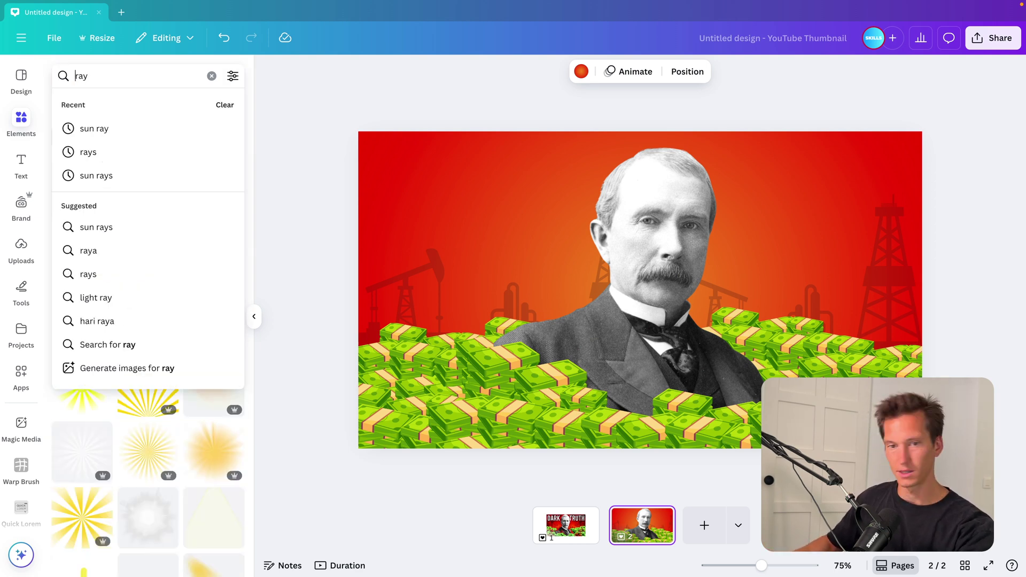
key(Return)
Step: Try the soft yellow sunburst graphic across the page, enlarged and recoloured black, and delete it
click(77, 246)
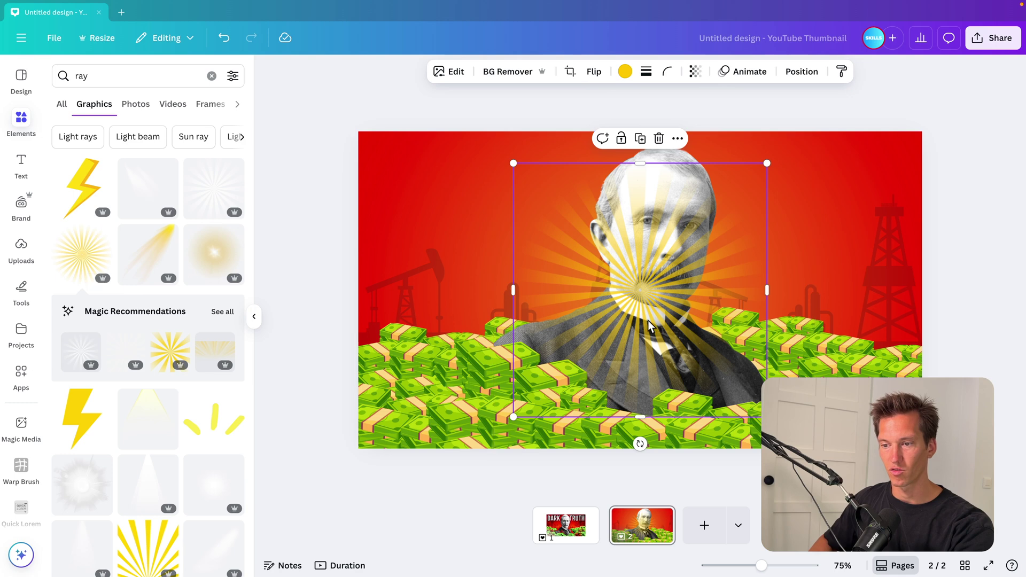
drag(764, 190, 988, 61)
click(625, 71)
click(66, 244)
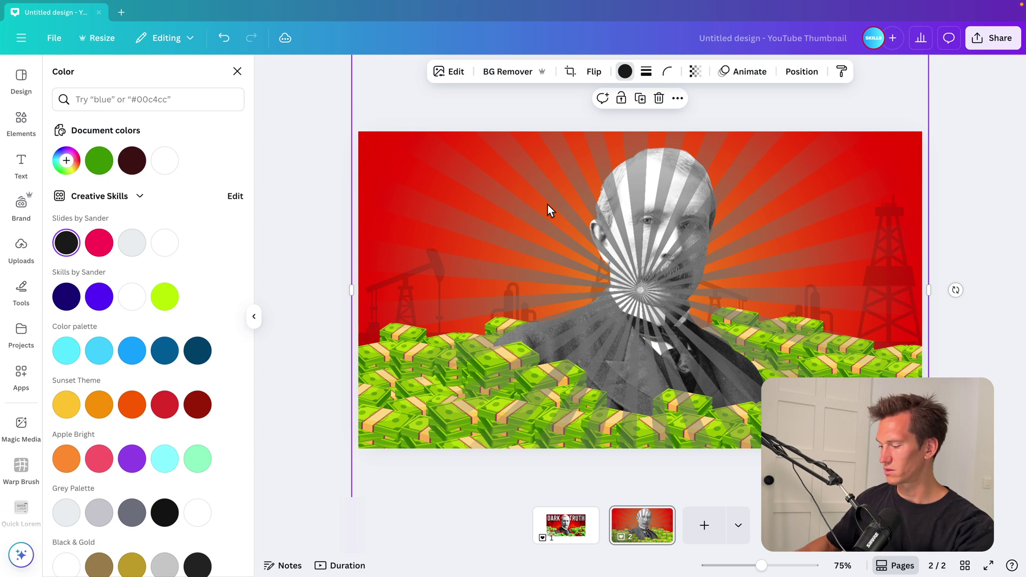
key(Delete)
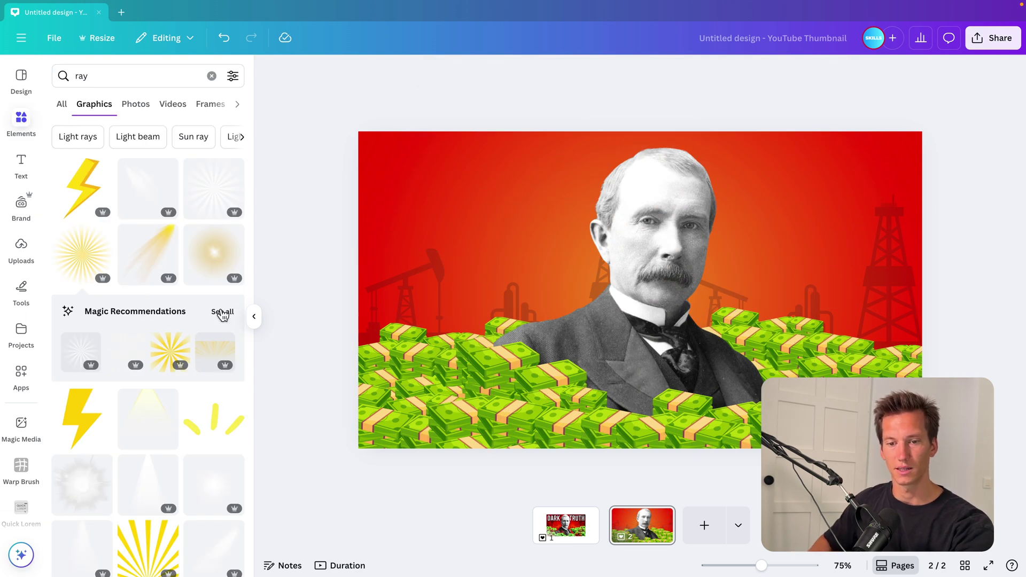
Step: Add the round red sunburst graphic, recolour it with the dark maroon document colour, and enlarge it beyond the page edges
scroll(197, 299, down, 8)
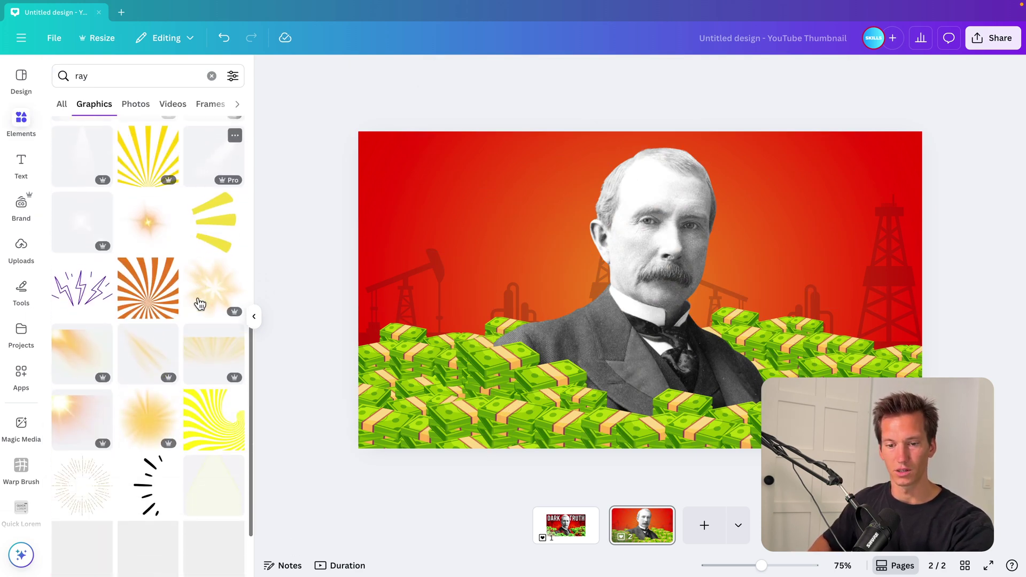
scroll(197, 300, down, 5)
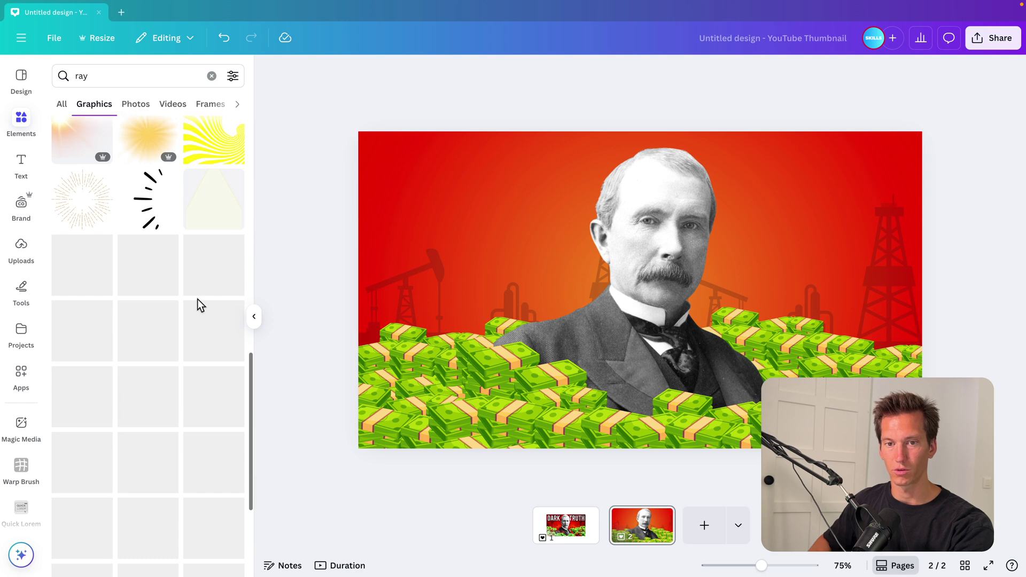
scroll(199, 300, down, 3)
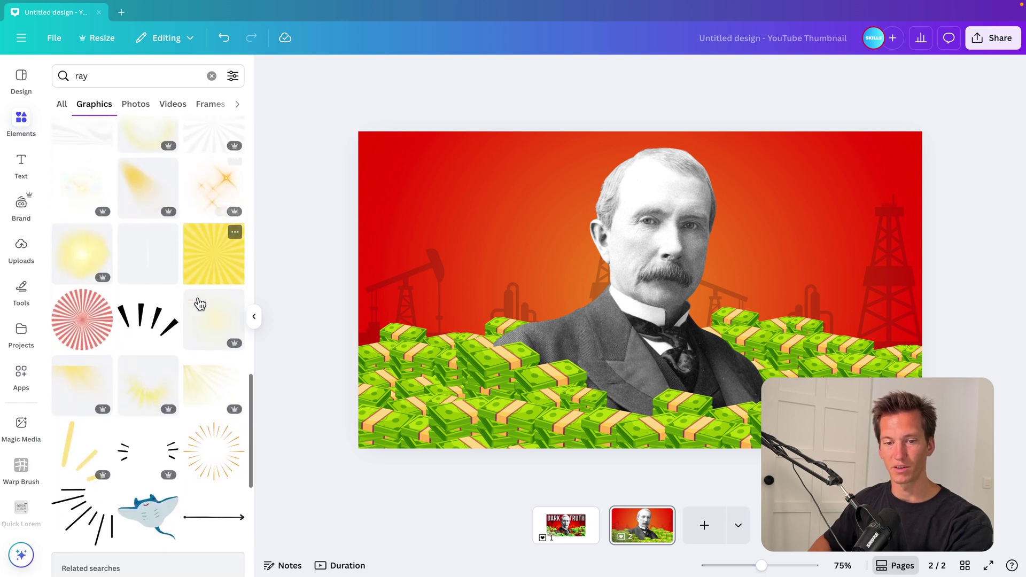
click(83, 303)
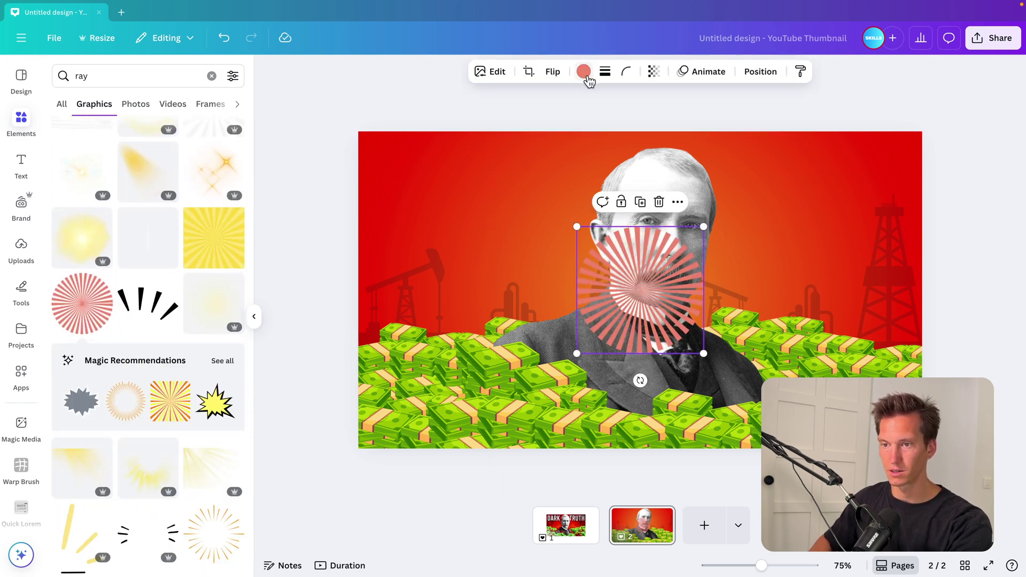
click(583, 71)
click(134, 161)
drag(704, 227, 1003, 64)
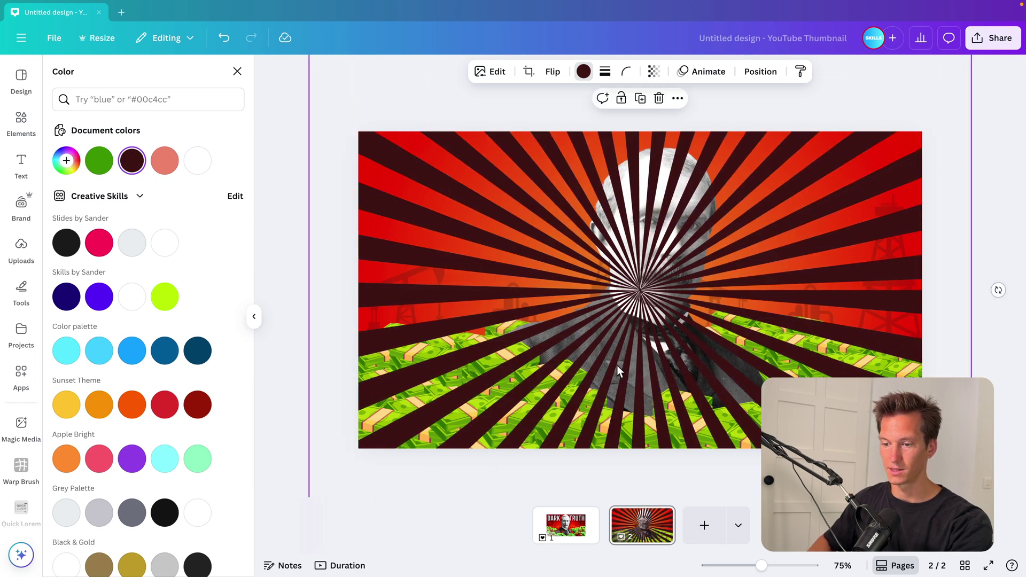
Step: Move the sunburst below the rear dollar pile in the layer order and fade it until its rays are only faint
scroll(618, 251, down, 3)
click(760, 71)
drag(149, 172, 165, 355)
click(654, 71)
drag(681, 119, 598, 132)
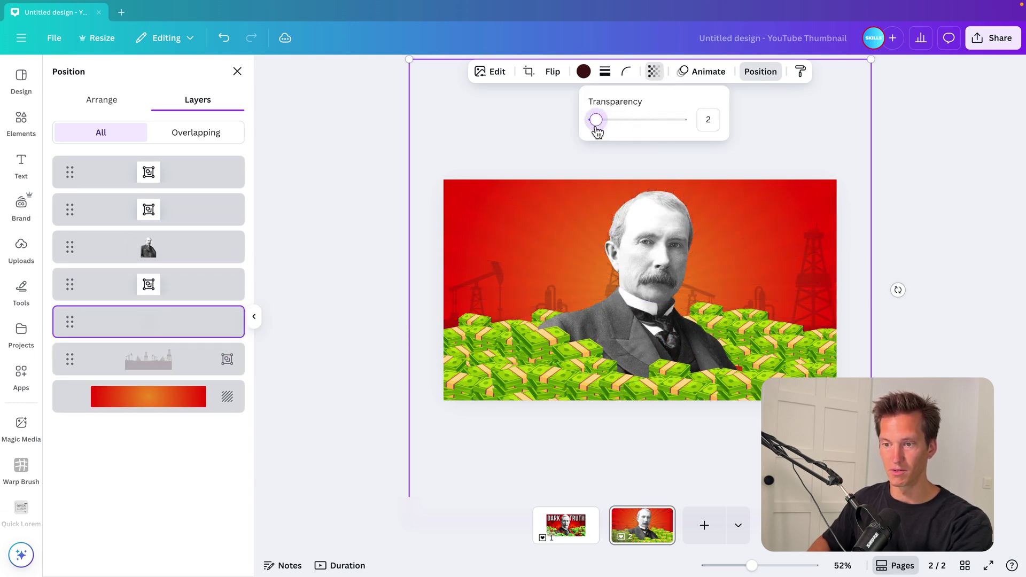
click(766, 224)
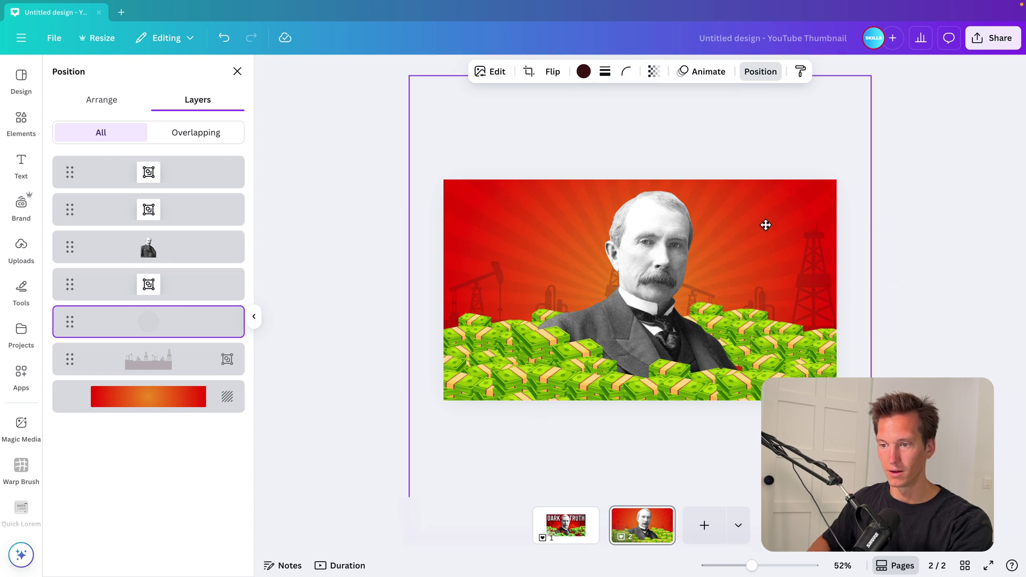
Step: Enlarge the sunburst further and place it beneath the oil-field skyline in the layer order
scroll(739, 302, down, 2)
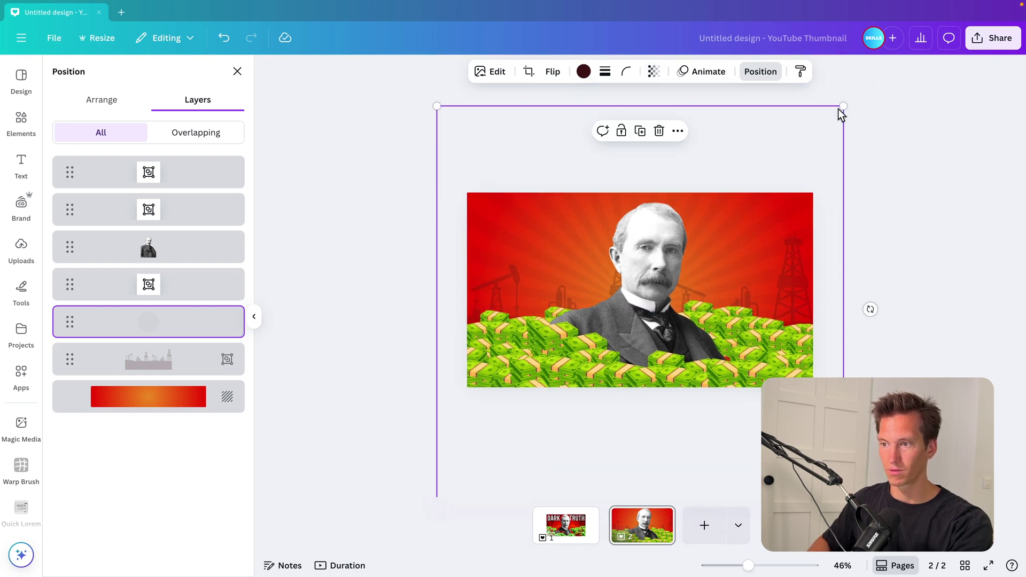
drag(850, 104, 925, 84)
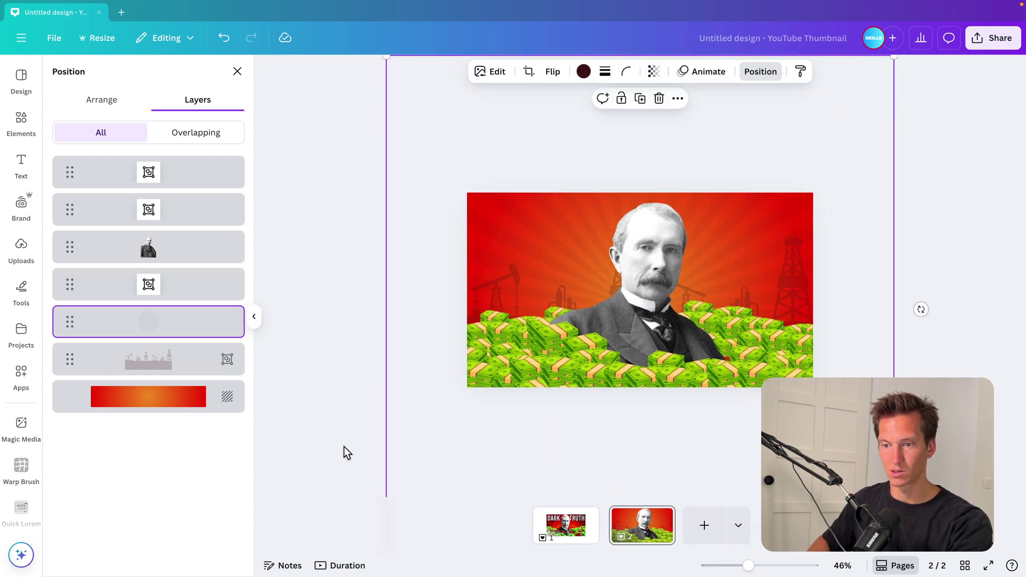
drag(149, 337, 151, 384)
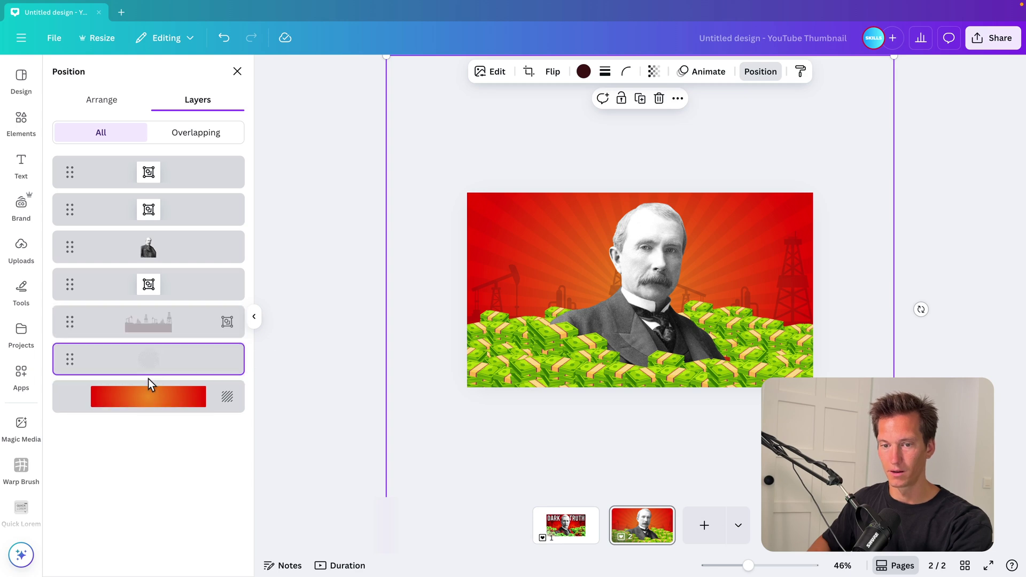
Step: Set the oil-field skyline's transparency to 42 and move it up slightly behind the dollar piles
scroll(416, 361, up, 5)
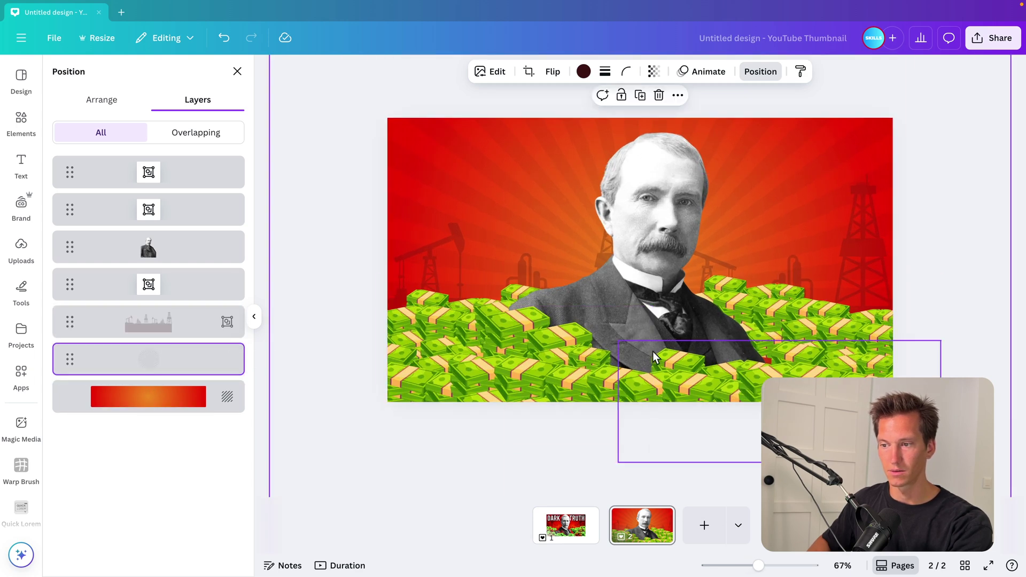
scroll(653, 354, down, 3)
click(176, 322)
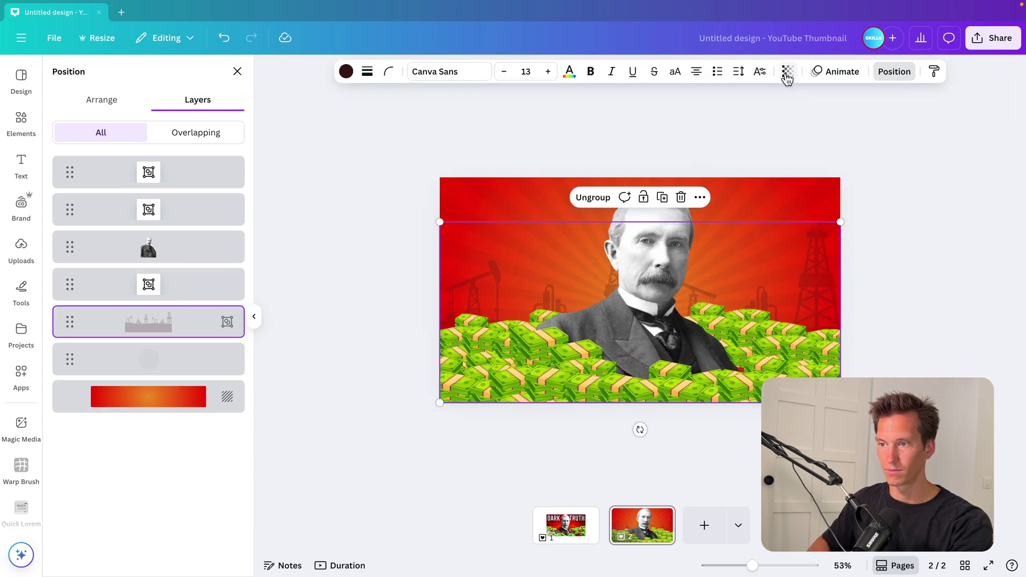
click(788, 72)
drag(751, 127, 766, 127)
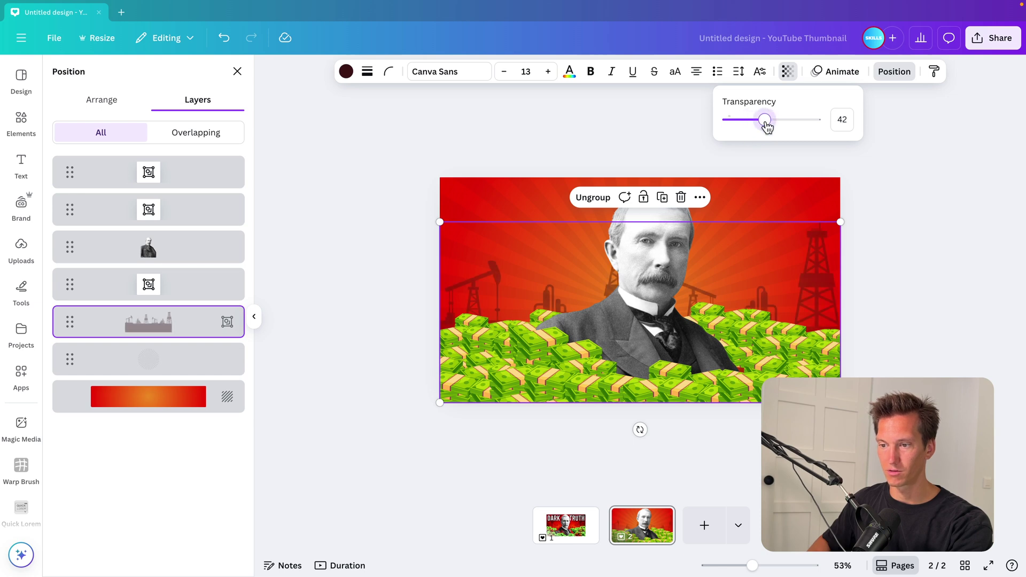
drag(826, 290, 823, 275)
Step: Check the outline around the man in the page 1 reference and apply a Glow shadow to the portrait on page 2
click(567, 536)
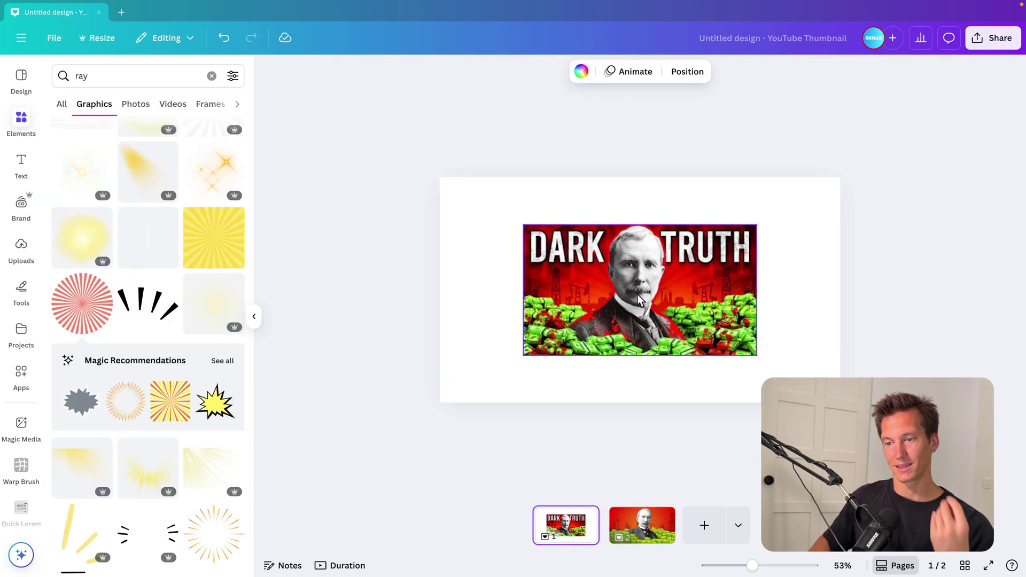
scroll(595, 318, up, 5)
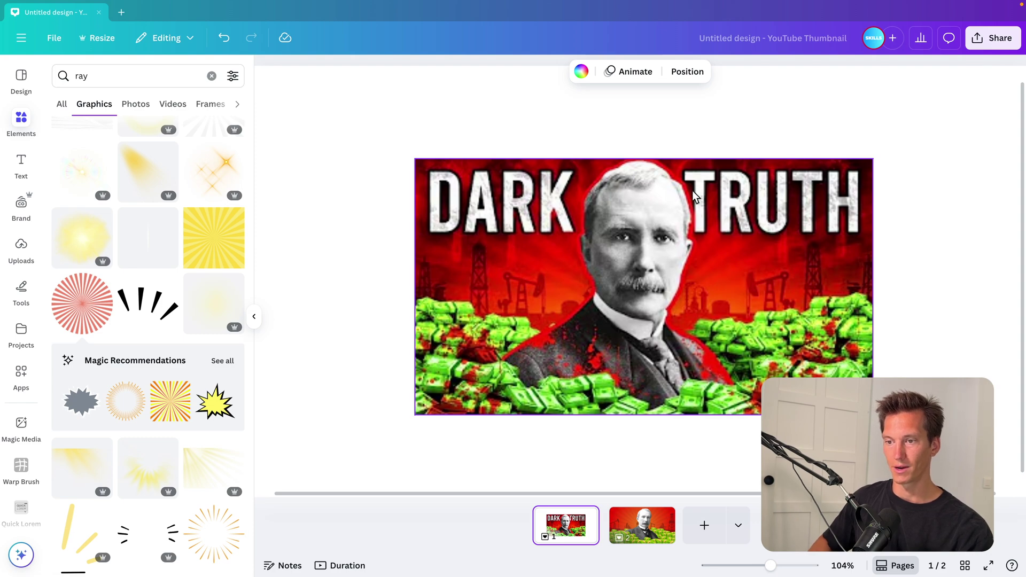
click(643, 526)
click(643, 177)
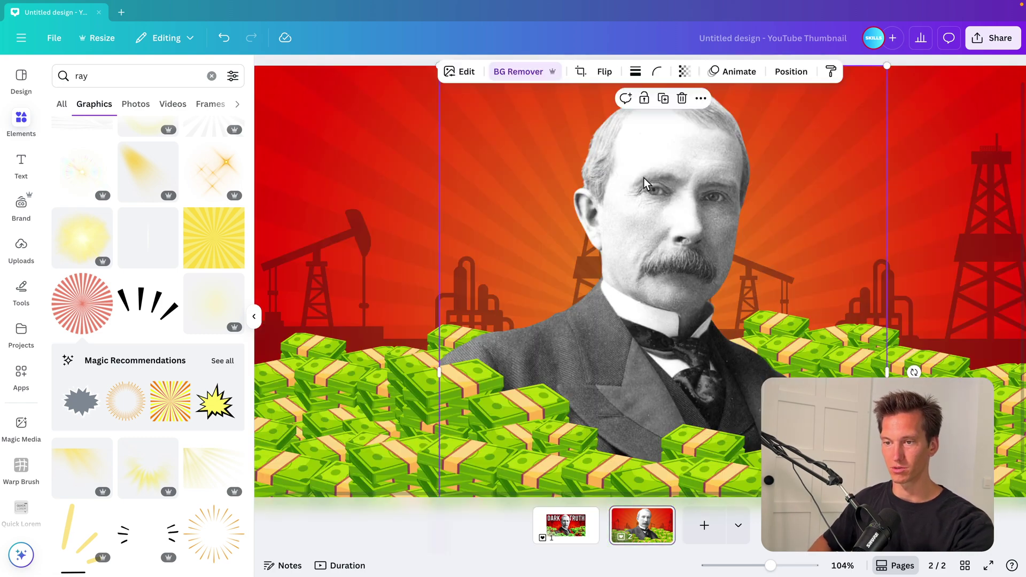
scroll(643, 177, down, 3)
click(452, 75)
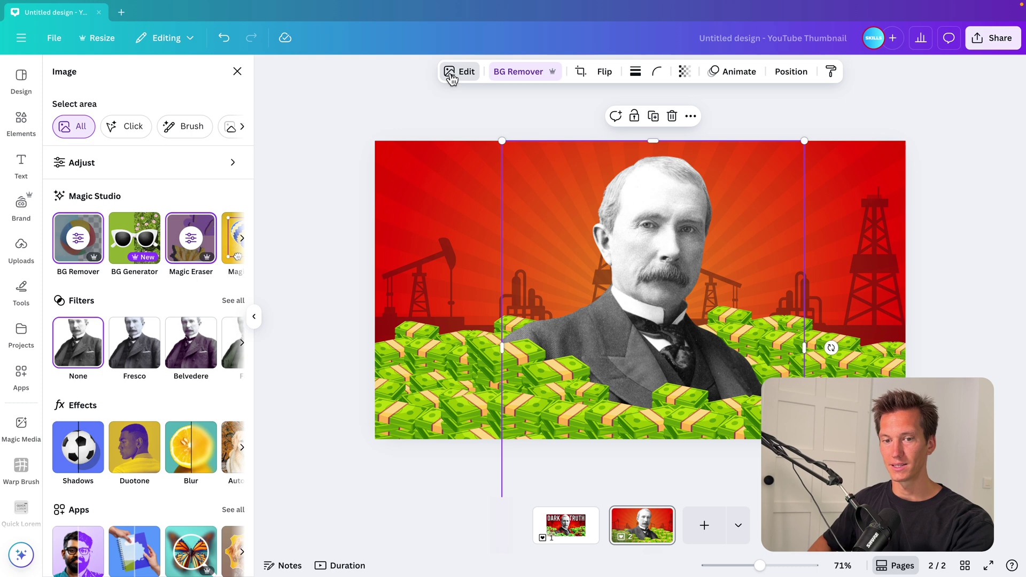
click(75, 457)
click(83, 225)
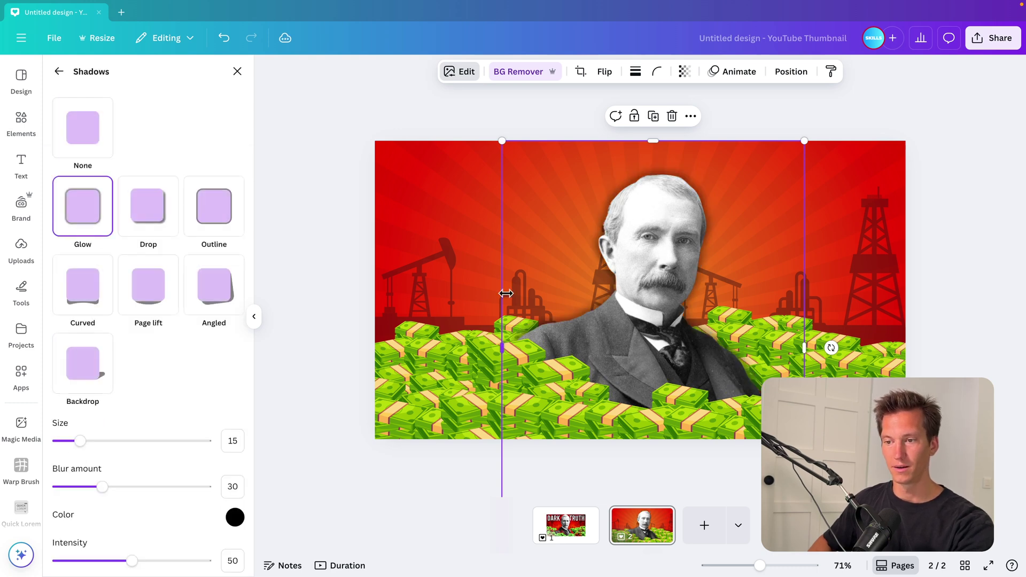
Step: Set the portrait's glow colour to #FF0000, its size to 31 and its blur amount to 32
click(234, 517)
drag(239, 452, 517, 368)
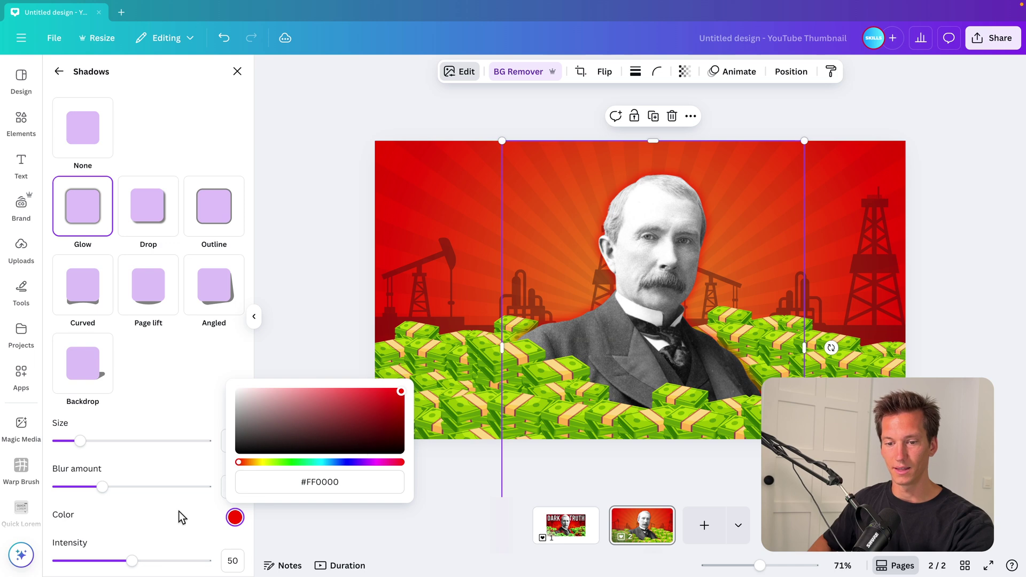
drag(82, 440, 104, 440)
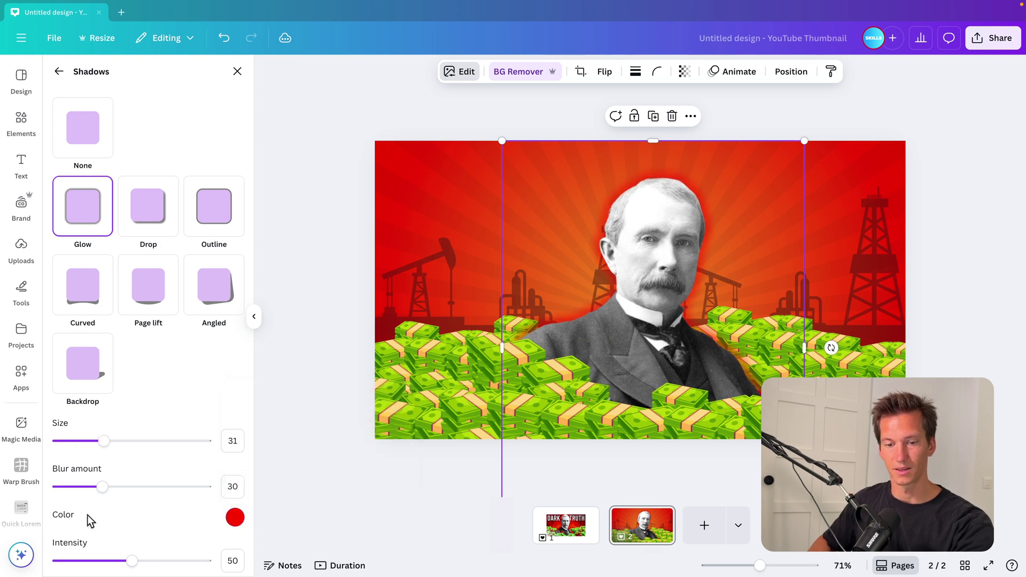
drag(101, 498, 106, 498)
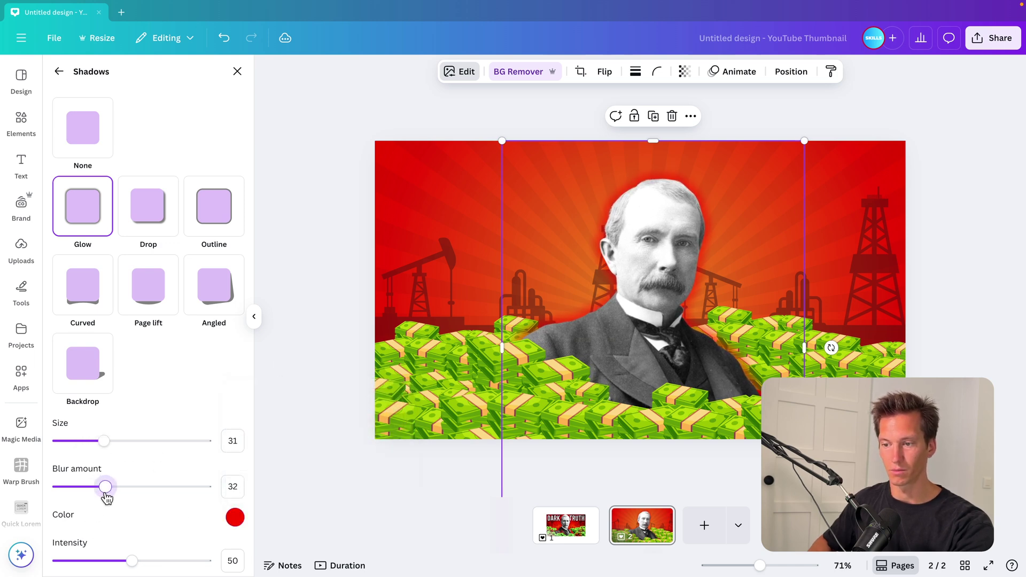
Step: Enlarge the glowing portrait slightly and fine-tune its position together with the front-right dollar pile
drag(806, 145, 829, 105)
mouse_move(714, 247)
mouse_down()
mouse_move(699, 241)
mouse_move(697, 252)
mouse_up()
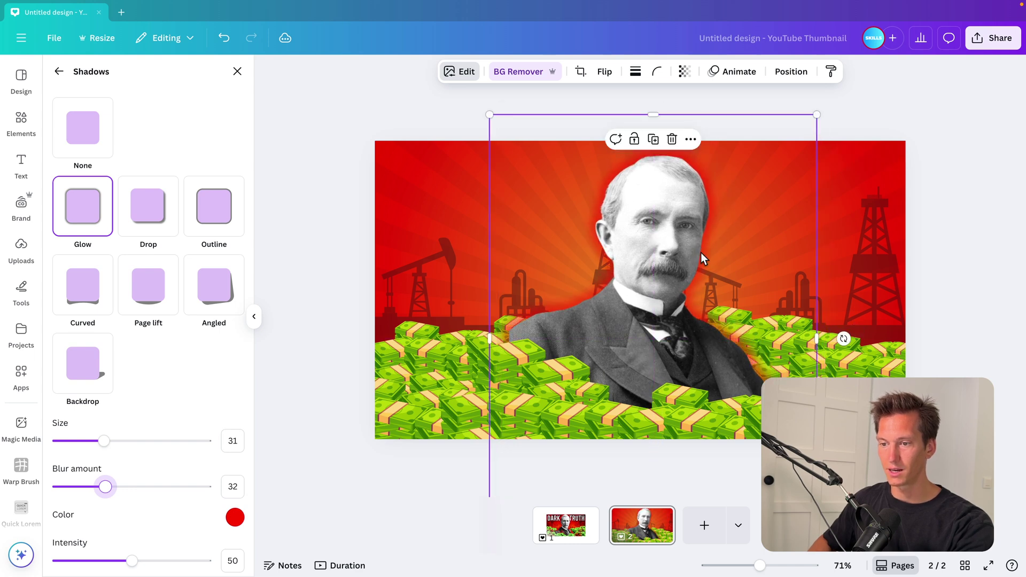
click(452, 381)
drag(791, 412, 784, 412)
drag(811, 348, 812, 353)
key(super+a)
drag(695, 293, 692, 292)
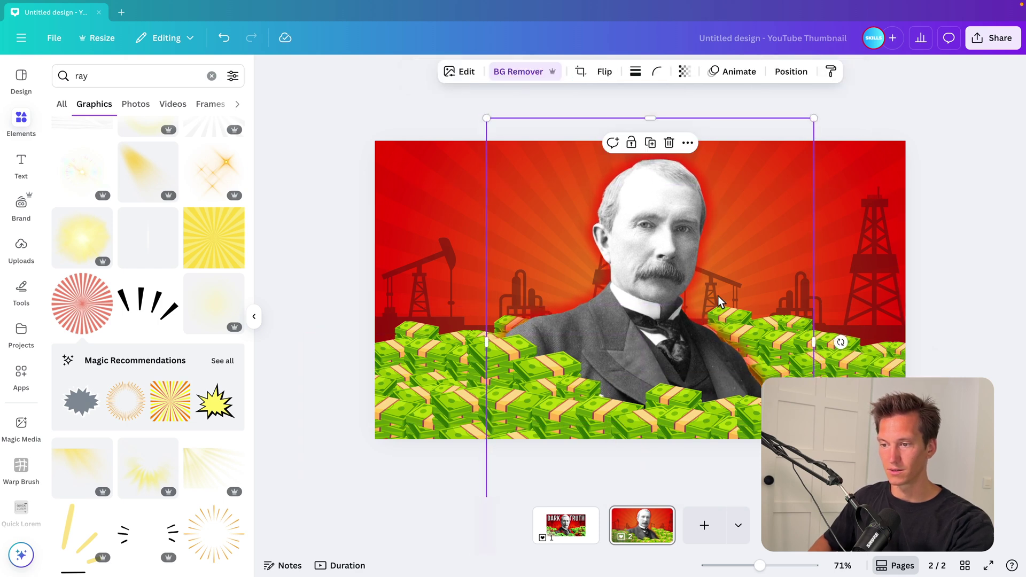
Step: Check the rear dollar pile's extent and look at the reference on page 1 again
click(896, 345)
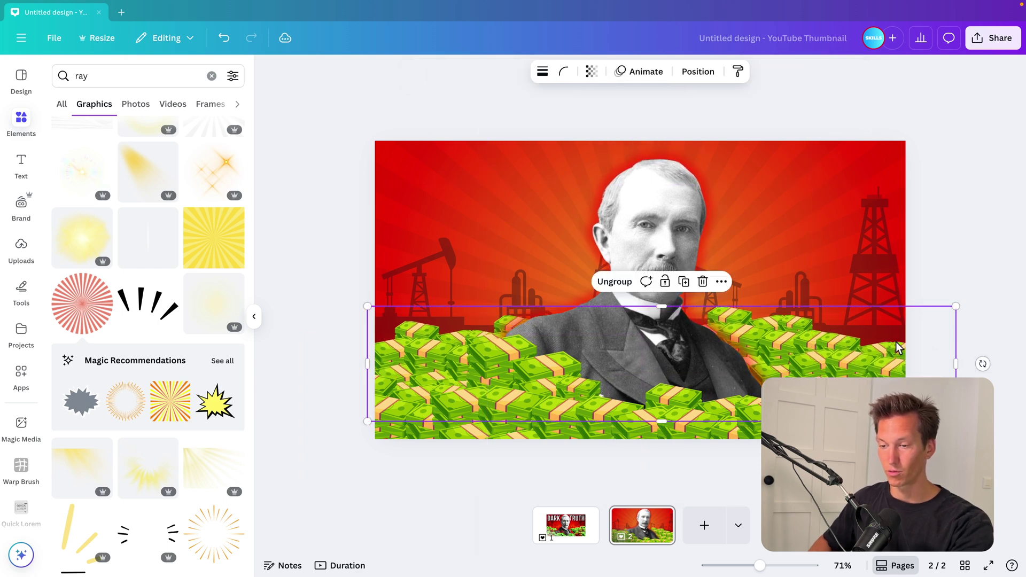
click(989, 274)
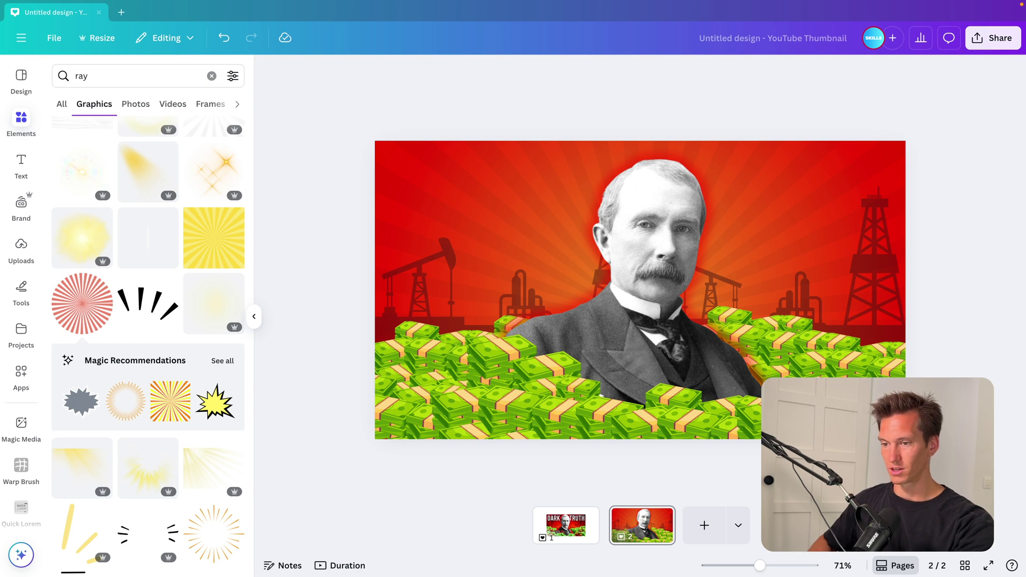
click(594, 520)
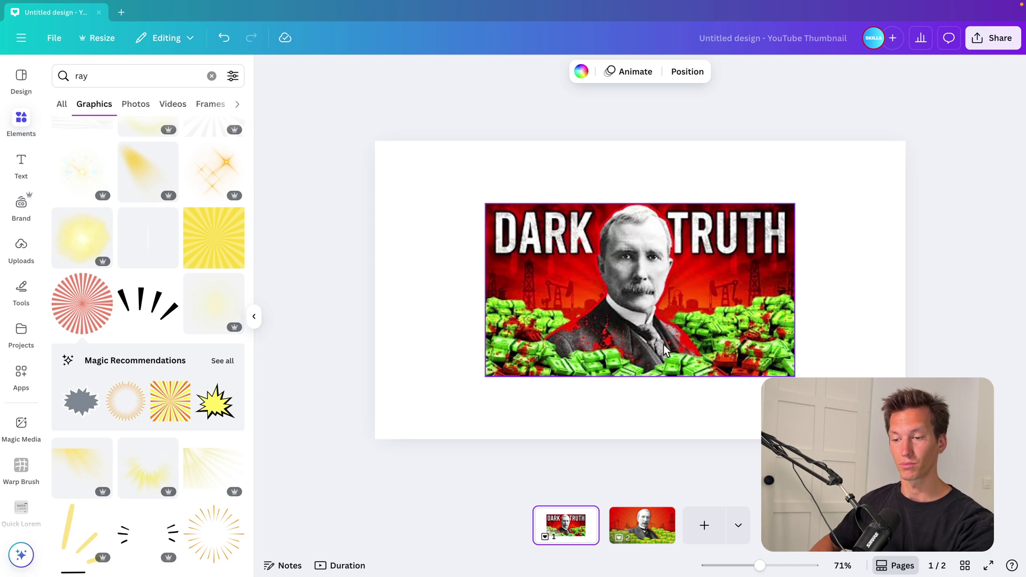
Step: Return to page 2 and search the graphics for "blood"
click(643, 528)
click(126, 84)
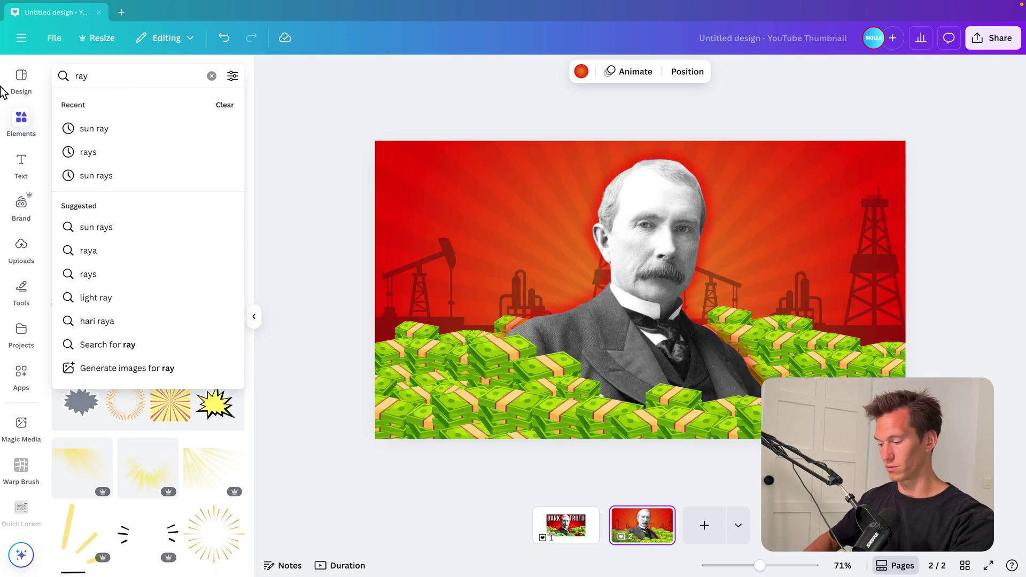
key(BackSpace)
key(BackSpace)
key(BackSpace)
text(blood)
key(Return)
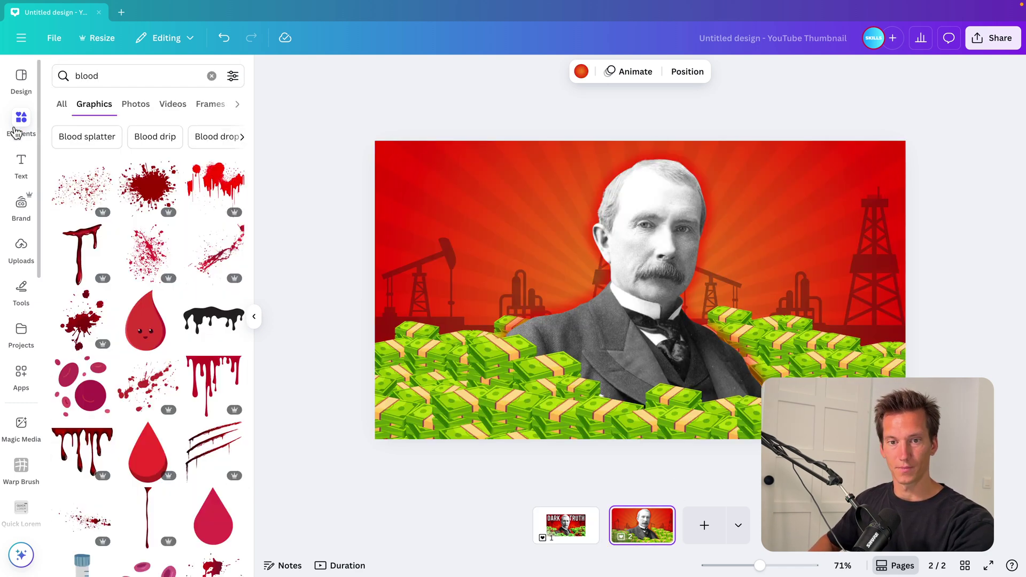
Step: Add the speckled blood splatter over the left part of the dollar pile and recolour it to #AE1700
click(76, 187)
drag(804, 172, 599, 319)
drag(569, 394, 516, 447)
click(625, 71)
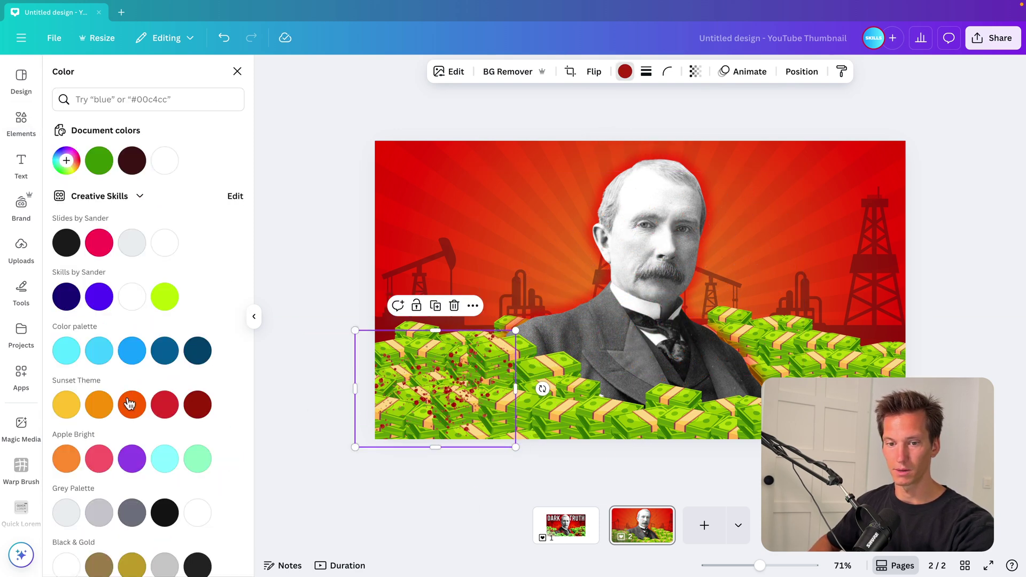
click(66, 160)
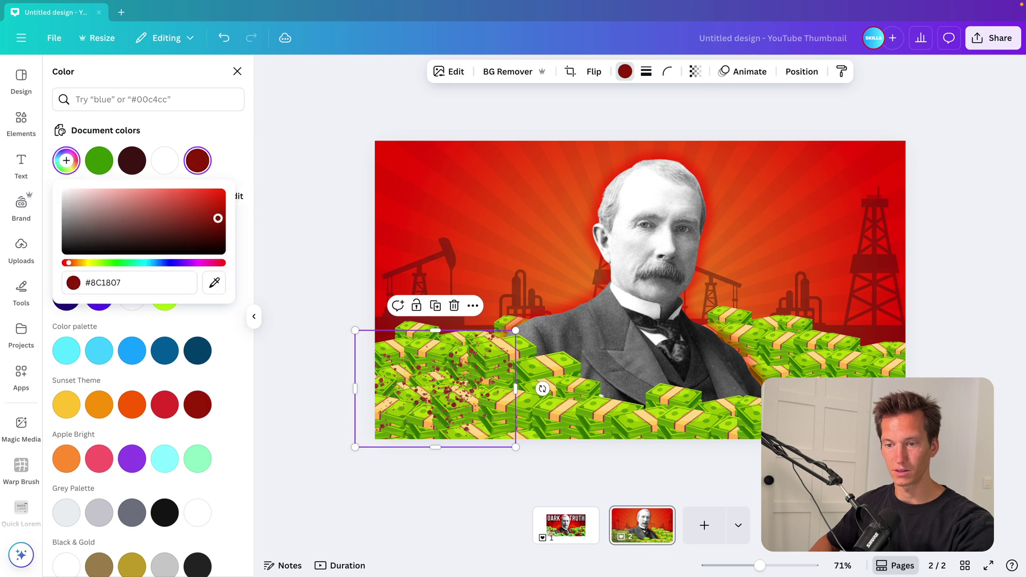
drag(250, 206, 249, 211)
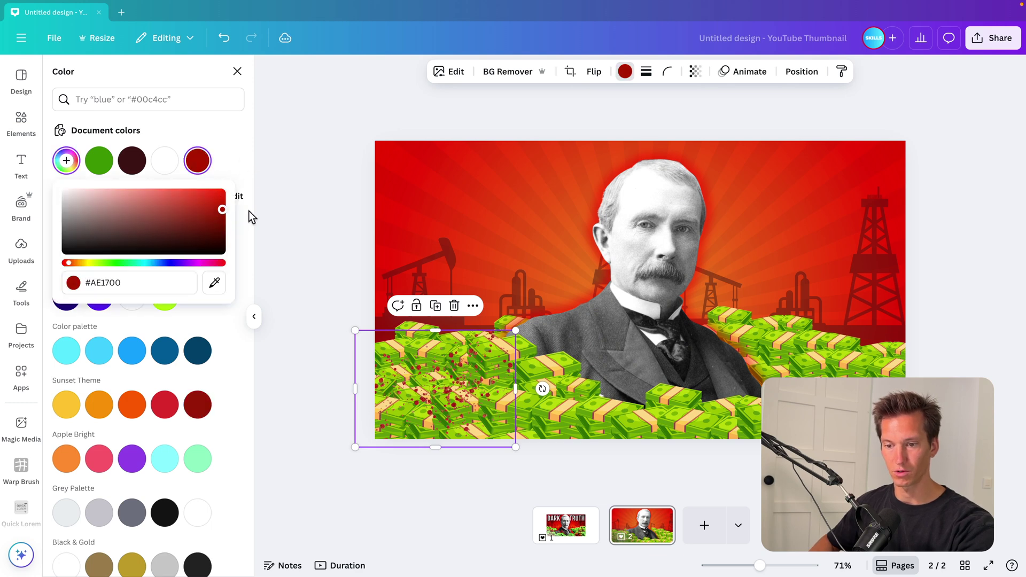
Step: Spread copies of the speckled blood splatter across the middle and right dollar piles, adjusting their size and position
alt+drag(456, 393, 869, 427)
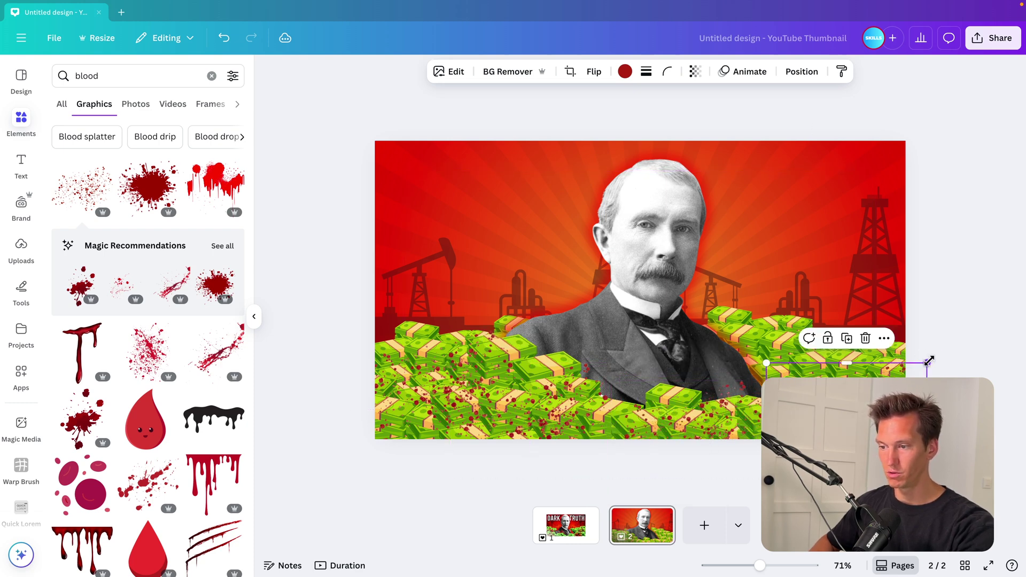
drag(928, 361, 952, 345)
drag(828, 402, 784, 370)
drag(906, 314, 850, 353)
drag(836, 391, 822, 370)
drag(715, 381, 701, 380)
key(super+z)
drag(717, 414, 725, 437)
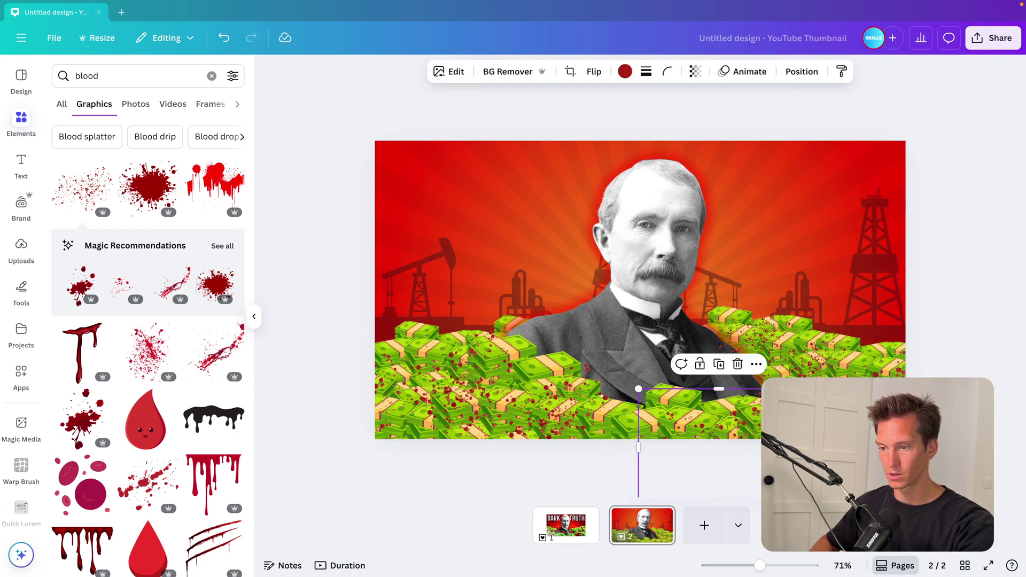
drag(752, 326, 763, 327)
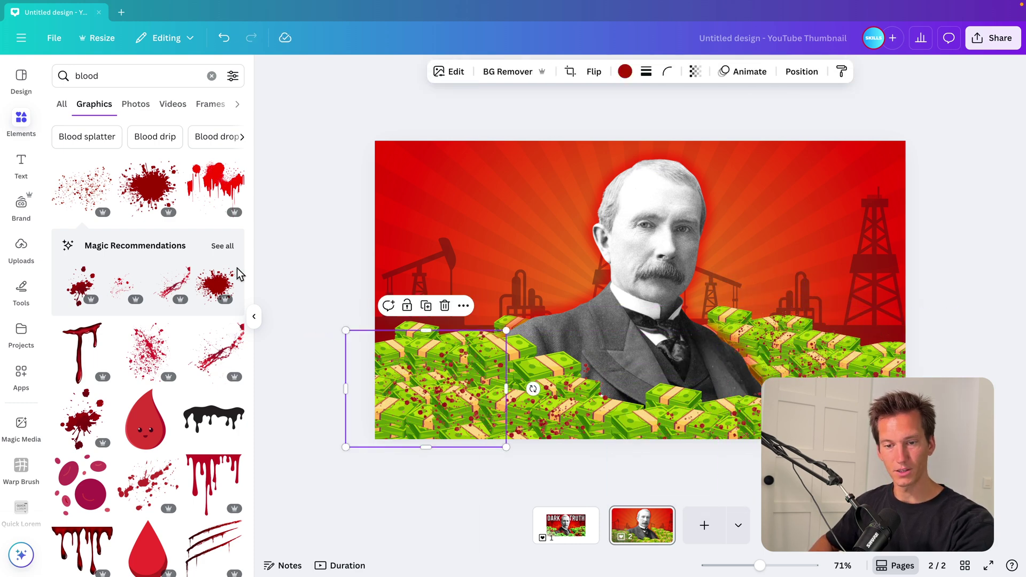
Step: Add the dense round blood splat, shrink it and place copies on the dollar bundles in the left pile
click(208, 288)
drag(708, 231, 683, 305)
scroll(463, 388, up, 10)
scroll(464, 388, left, 5)
scroll(464, 388, up, 1)
scroll(684, 307, down, 2)
scroll(685, 307, down, 8)
drag(540, 410, 541, 410)
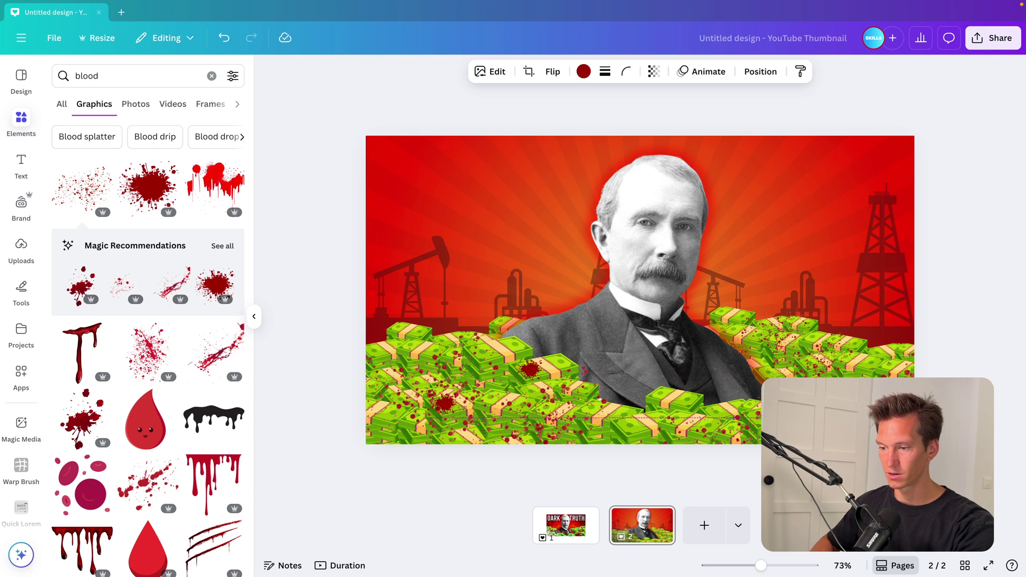
Step: Make the two dense blood splats on the left dollar pile slightly smaller
click(528, 367)
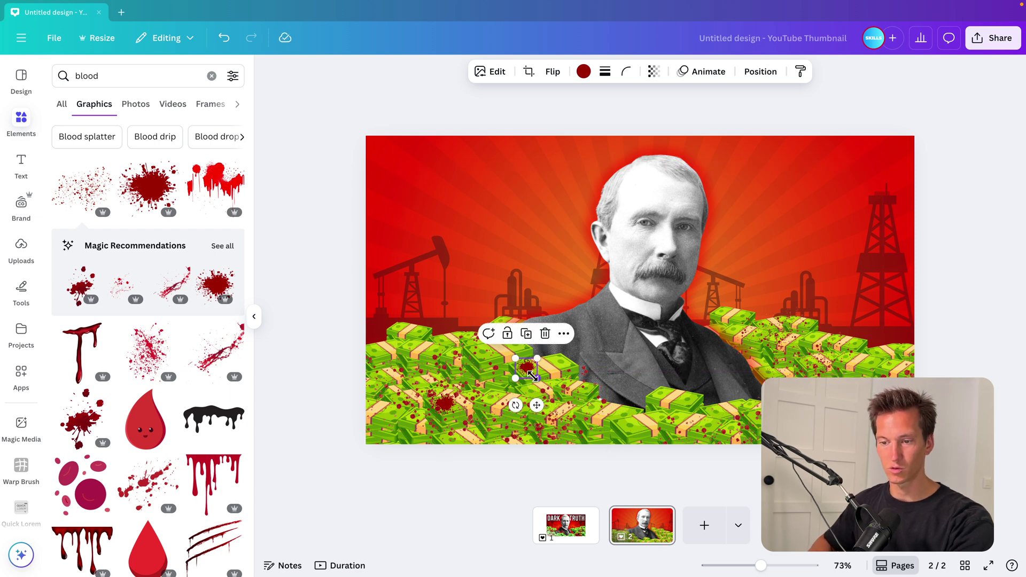
click(445, 403)
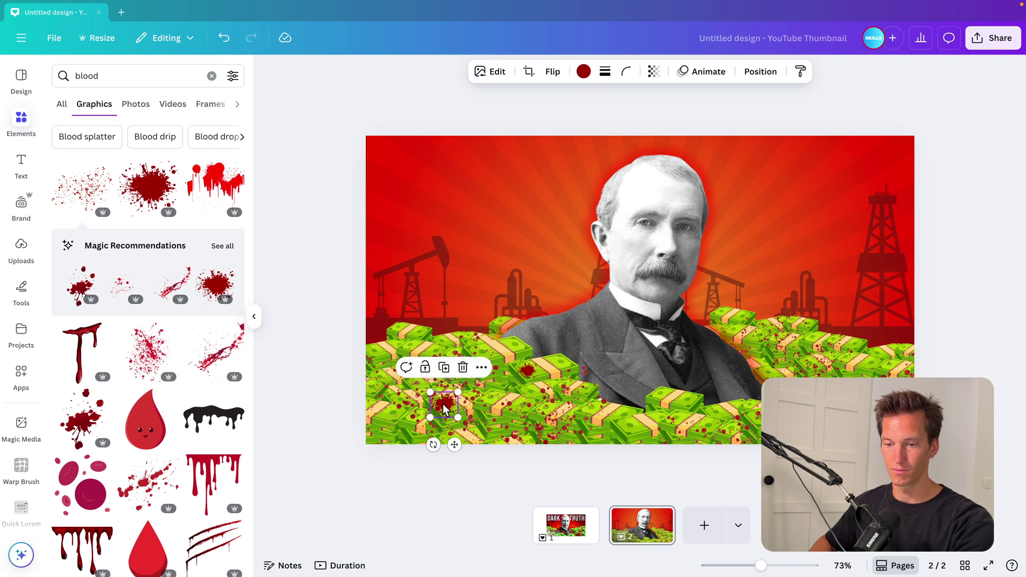
drag(458, 390, 454, 397)
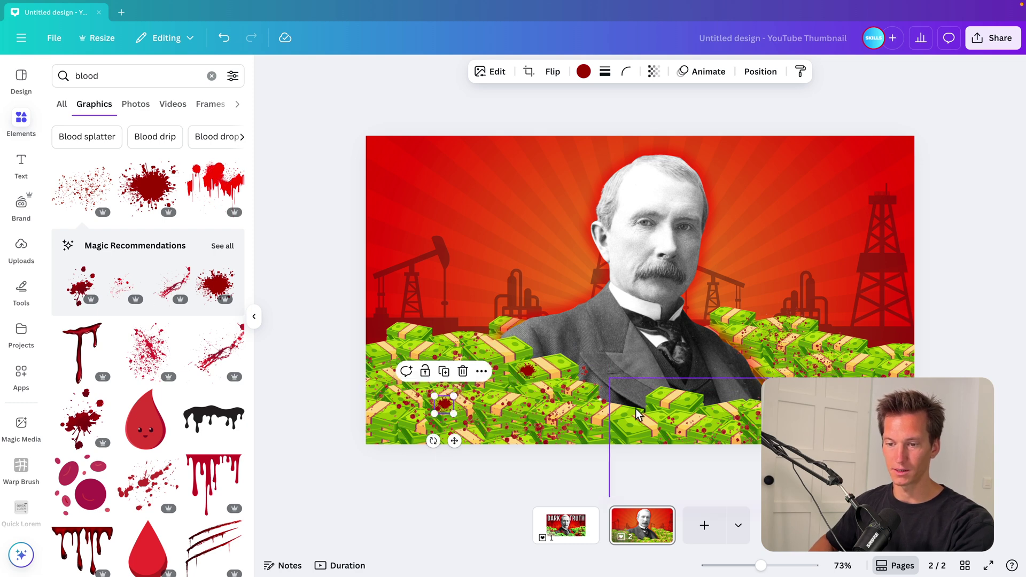
Step: Place small rotated copies of the dense blood splat on the right dollar pile and fine-tune their position
click(775, 340)
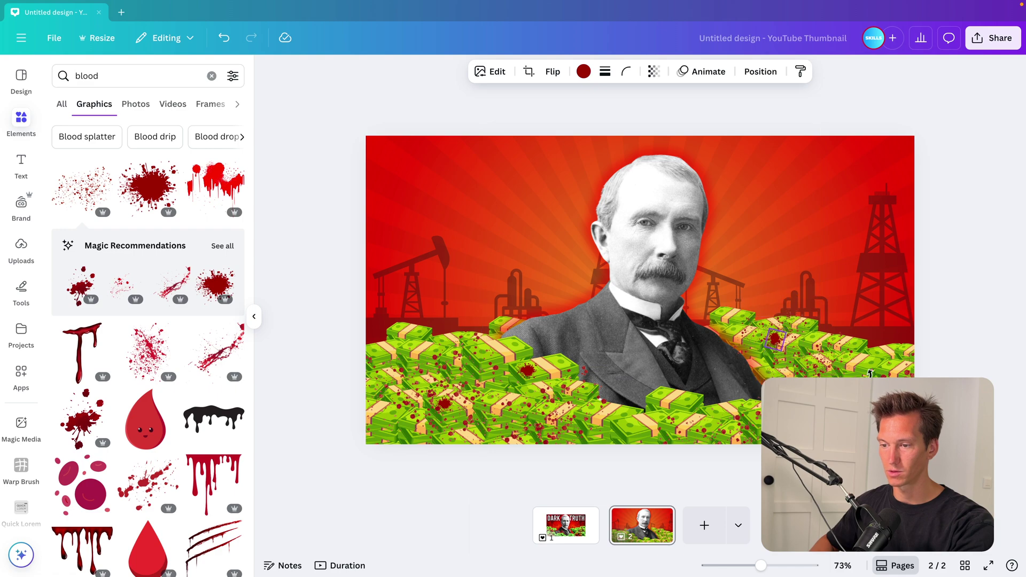
click(940, 350)
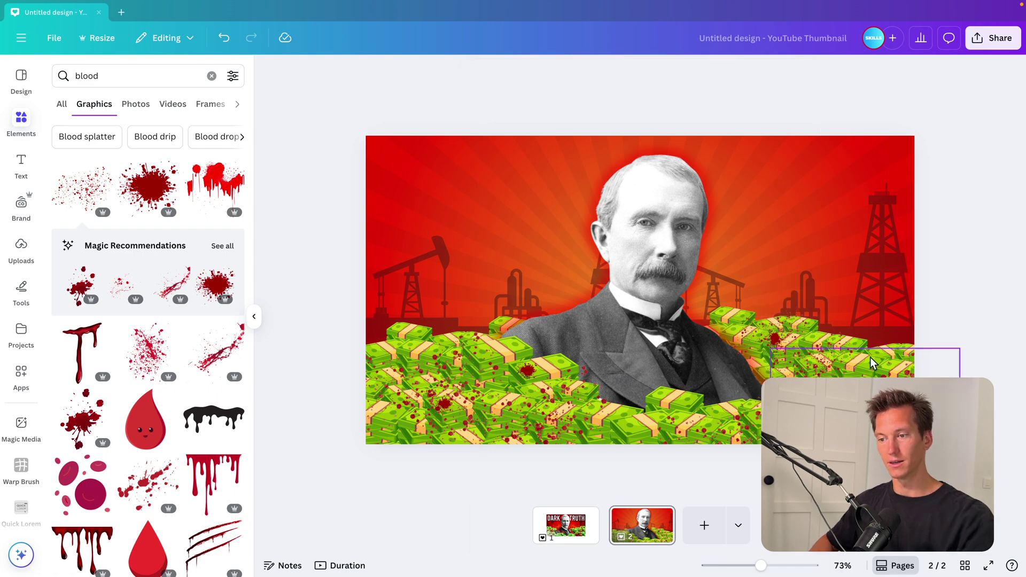
click(776, 342)
scroll(773, 348, up, 3)
drag(865, 344, 862, 342)
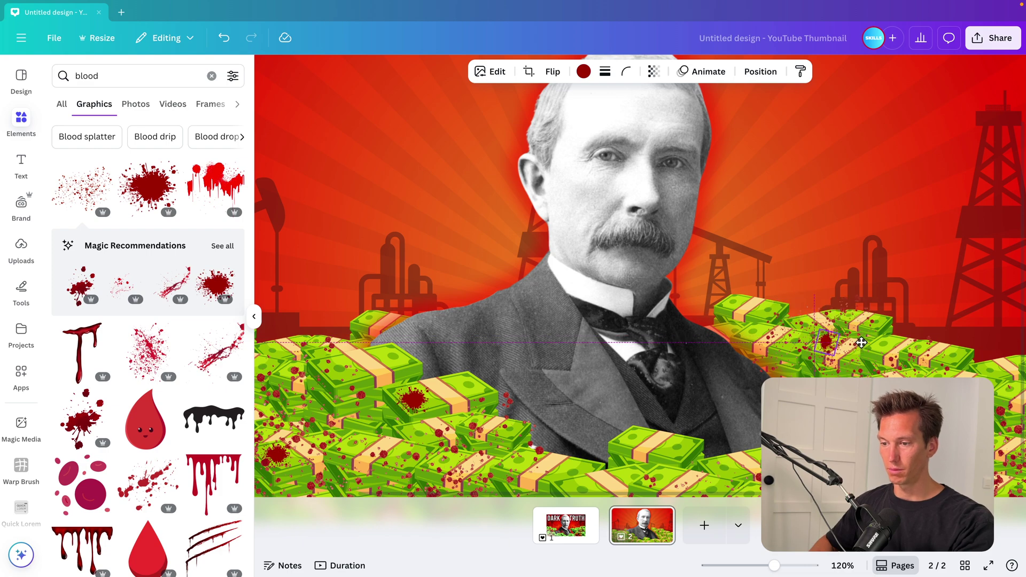
scroll(861, 342, down, 6)
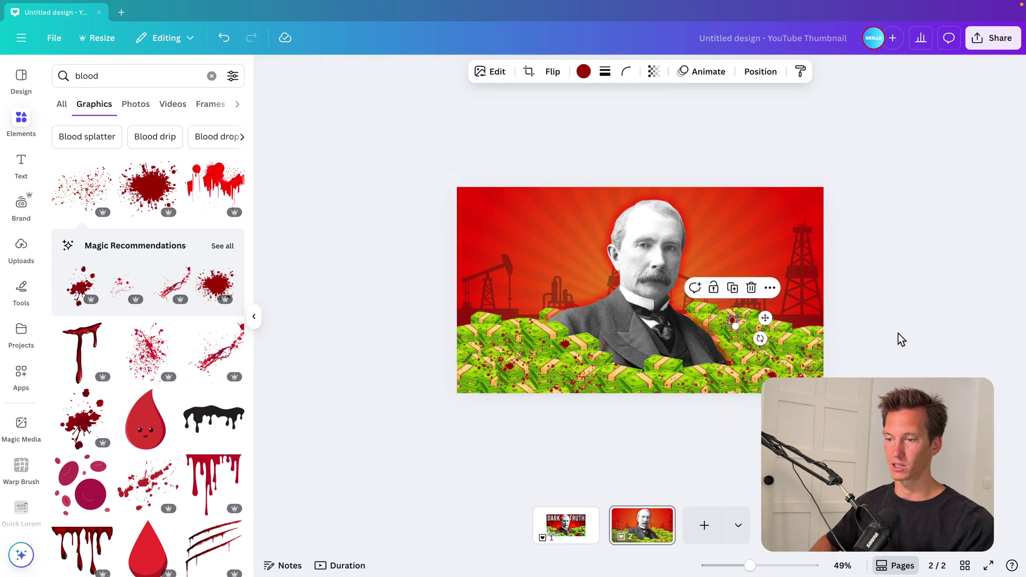
click(898, 332)
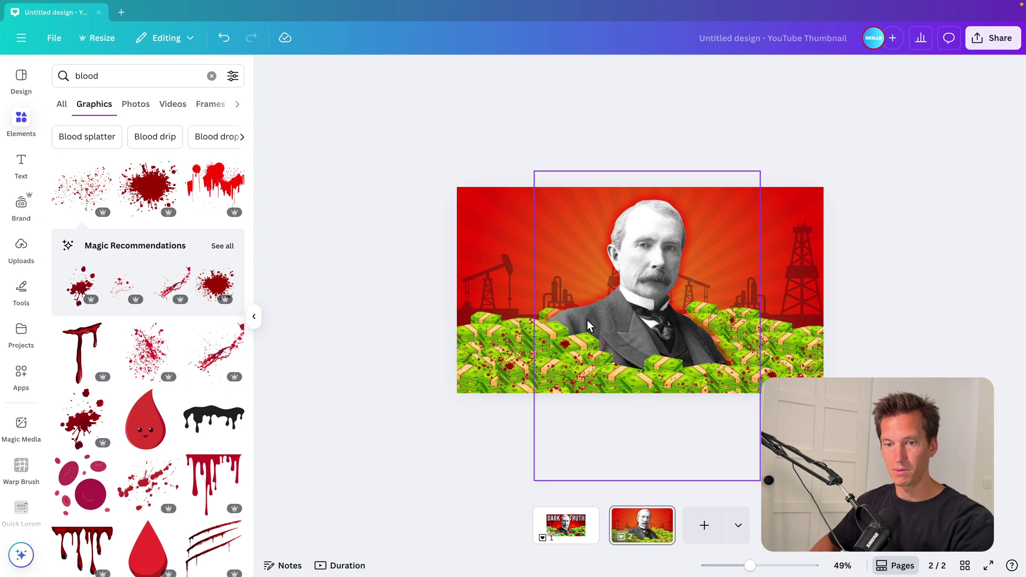
Step: Try a dripping blood splash on the man's jacket shoulder, shrunk and layered directly above the portrait, behind the front dollar piles
click(194, 273)
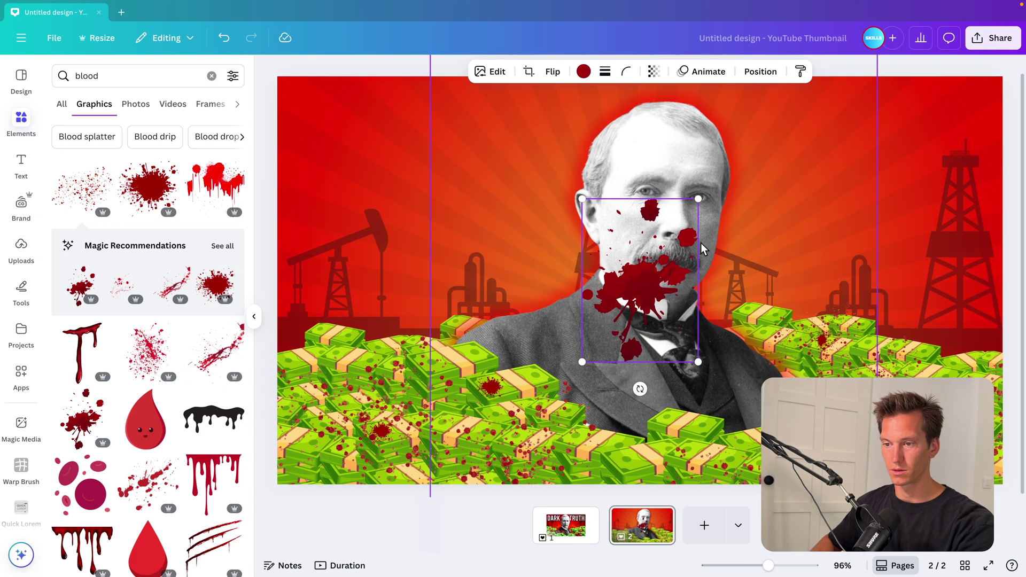
drag(694, 203, 634, 284)
drag(609, 330, 549, 355)
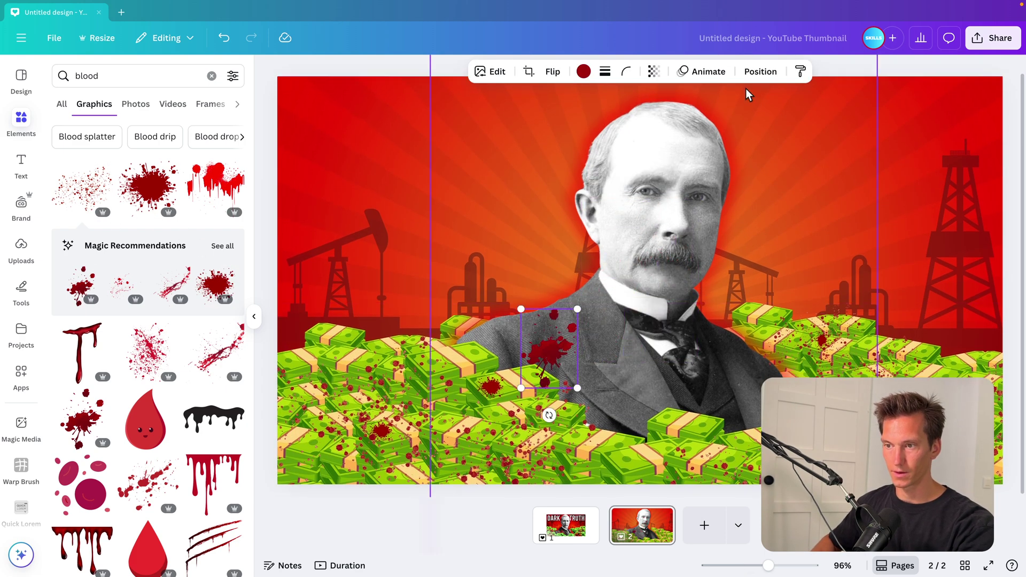
click(769, 72)
drag(168, 178, 179, 394)
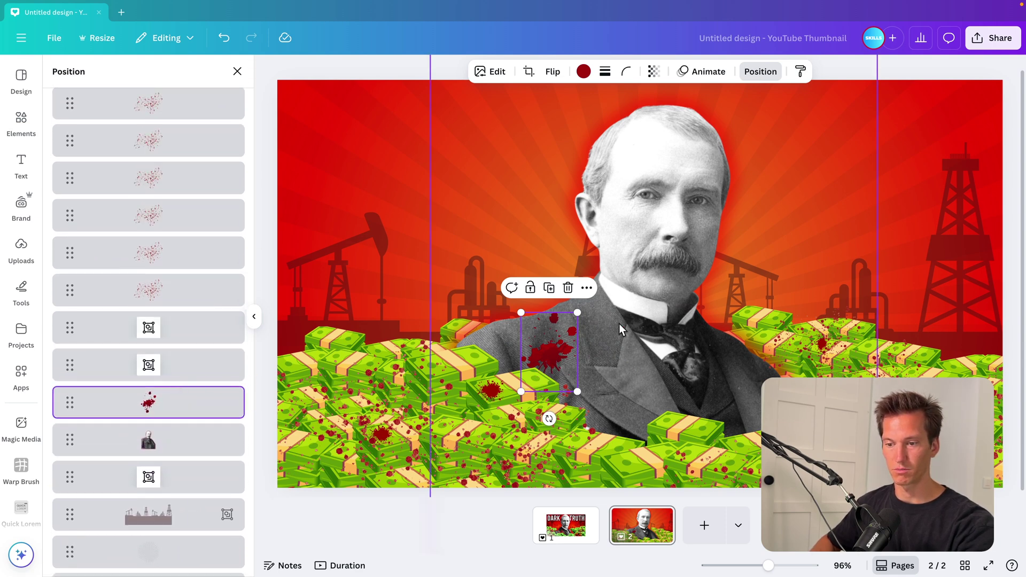
Step: Enlarge and reposition the jacket's blood splash, try a second one lower on the jacket and delete that one
drag(557, 350, 532, 358)
drag(552, 320, 564, 304)
drag(538, 352, 615, 401)
drag(607, 475, 576, 474)
key(Delete)
Step: Search the graphics for "blood splatter" and add the streaky splatter with two large blots
click(25, 119)
click(137, 81)
text(splatter)
key(Return)
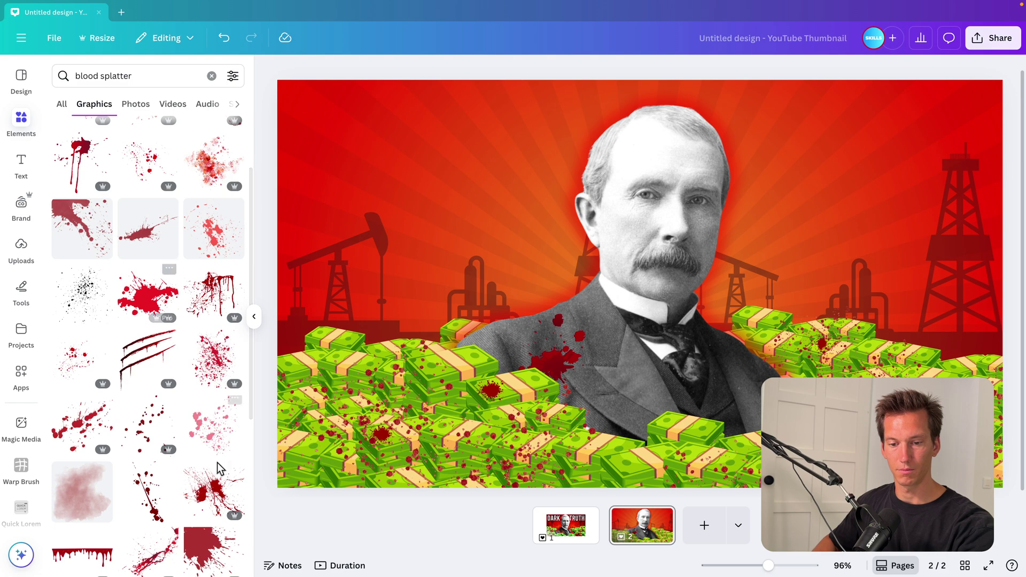
click(215, 503)
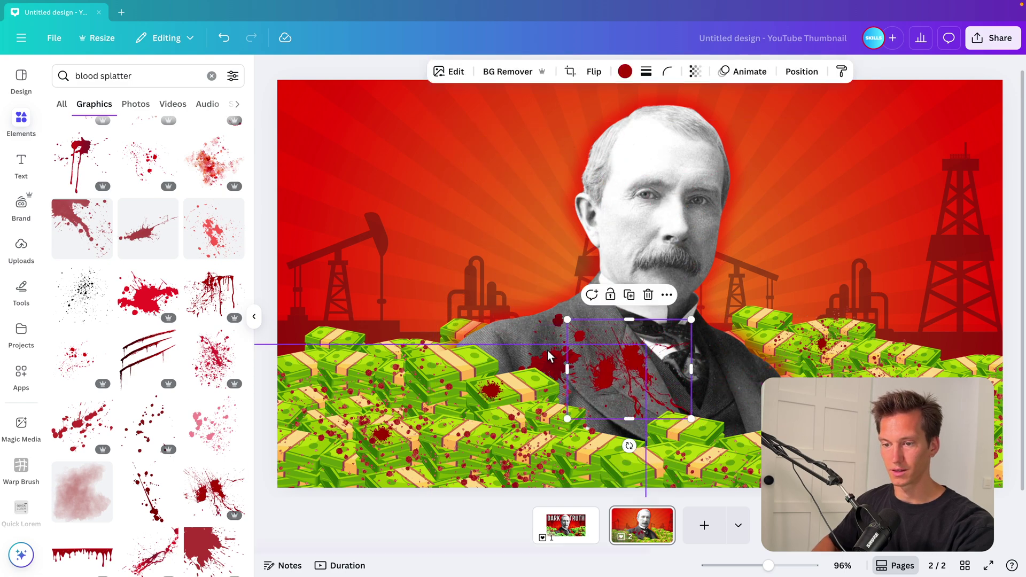
Step: Delete the earlier blood splash from the jacket and enlarge the streaky splatter over the jacket's left side
click(550, 357)
click(553, 340)
key(Delete)
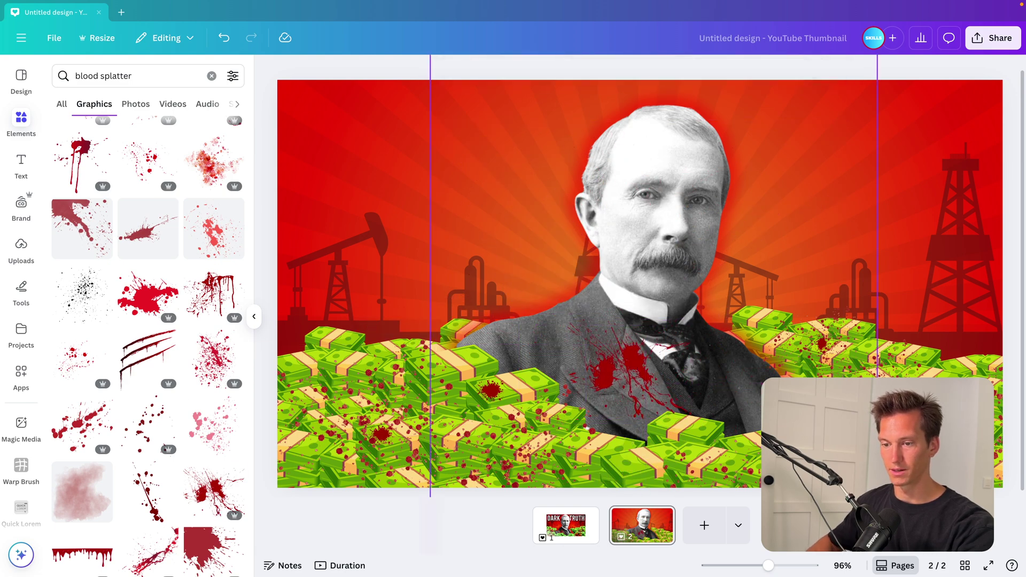
click(629, 364)
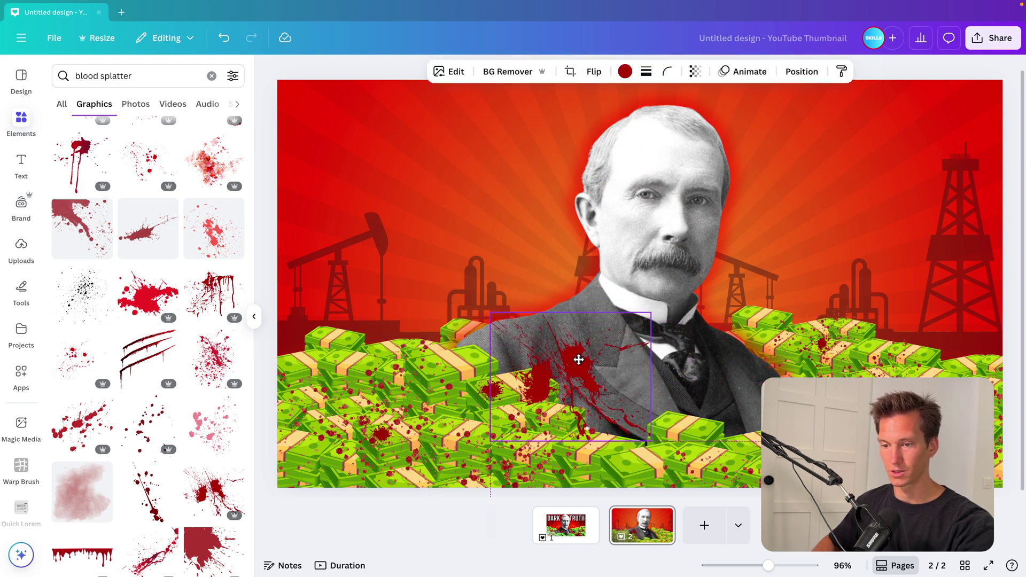
Step: Group all speckled and dense blood splats, and move the streaky splatter's layer directly above the portrait, behind the front dollar piles
click(802, 71)
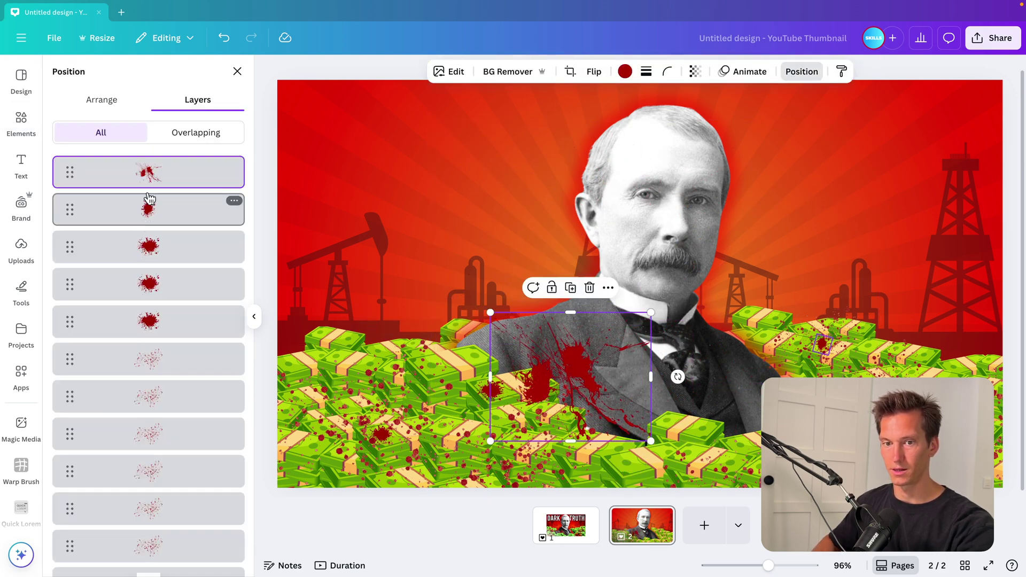
click(149, 206)
scroll(149, 215, down, 5)
shift+click(148, 215)
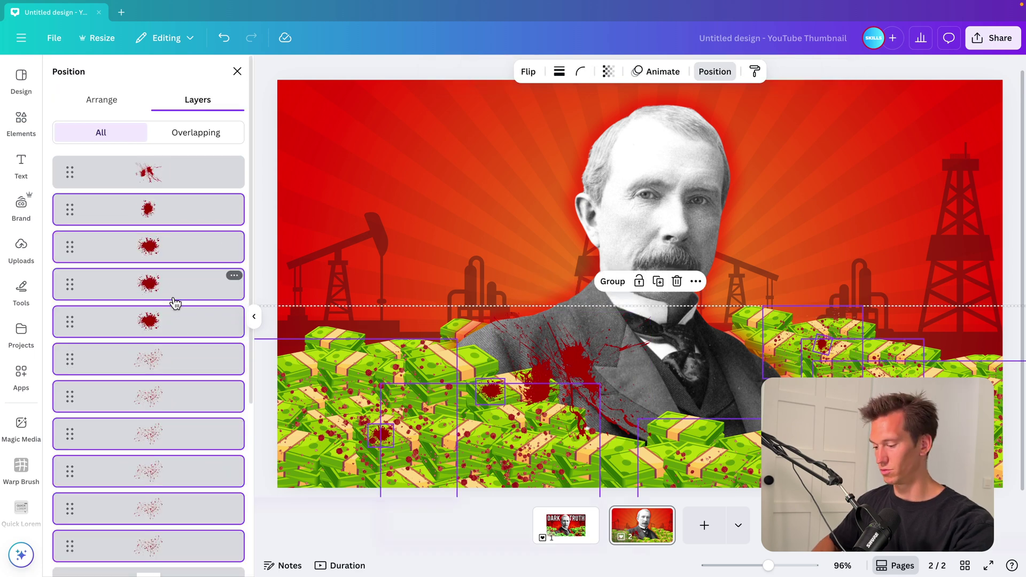
click(612, 282)
drag(172, 178, 134, 273)
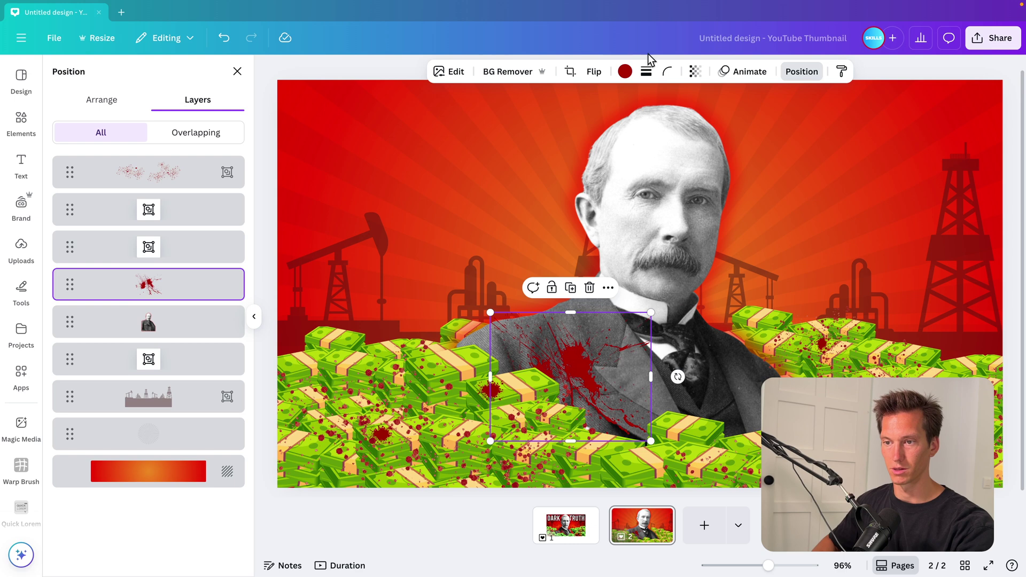
Step: Give the jacket's streaky splatter a darker red and lower its transparency value to about 93
click(625, 71)
click(71, 159)
drag(221, 219, 223, 226)
click(695, 71)
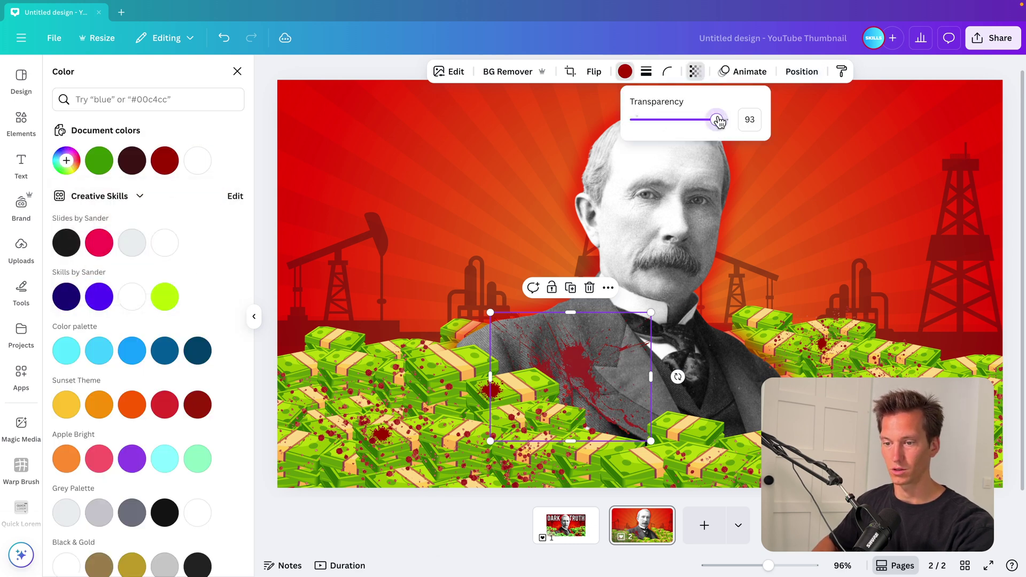
Step: Enlarge the jacket splatter slightly, shift it towards the shoulder and set its transparency value to 100
drag(651, 312, 659, 305)
drag(595, 355, 577, 357)
scroll(578, 357, down, 5)
click(373, 265)
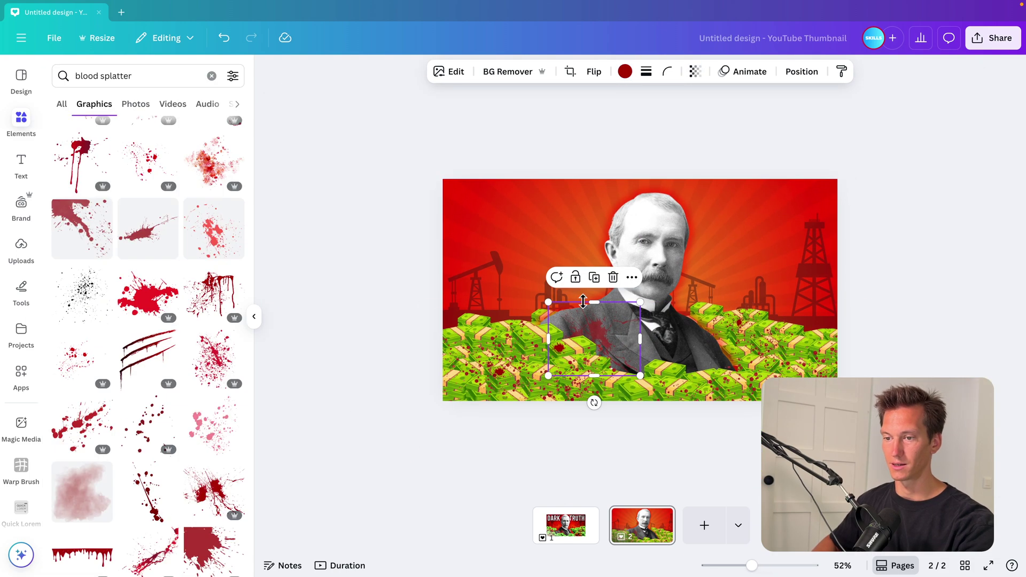
click(696, 73)
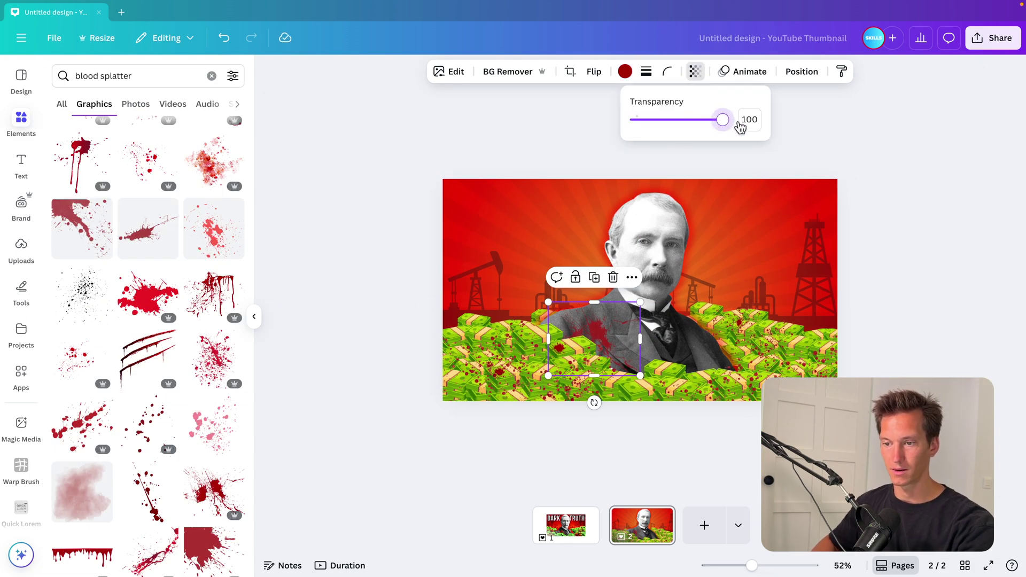
key(Escape)
click(888, 269)
scroll(888, 268, up, 4)
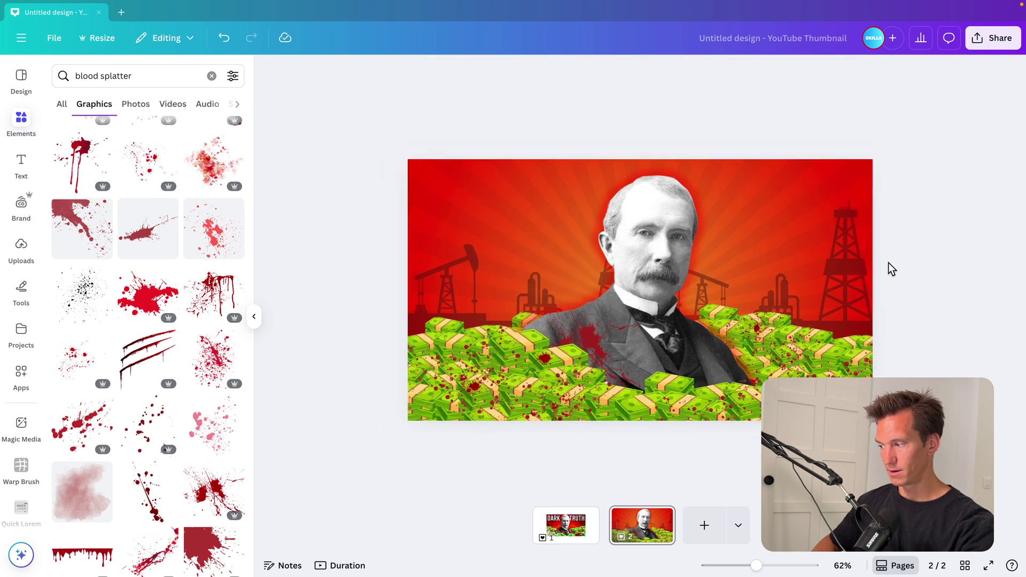
Step: Compare with the reference on page 1, then add a Title text reading "DARK" on page 2
click(571, 529)
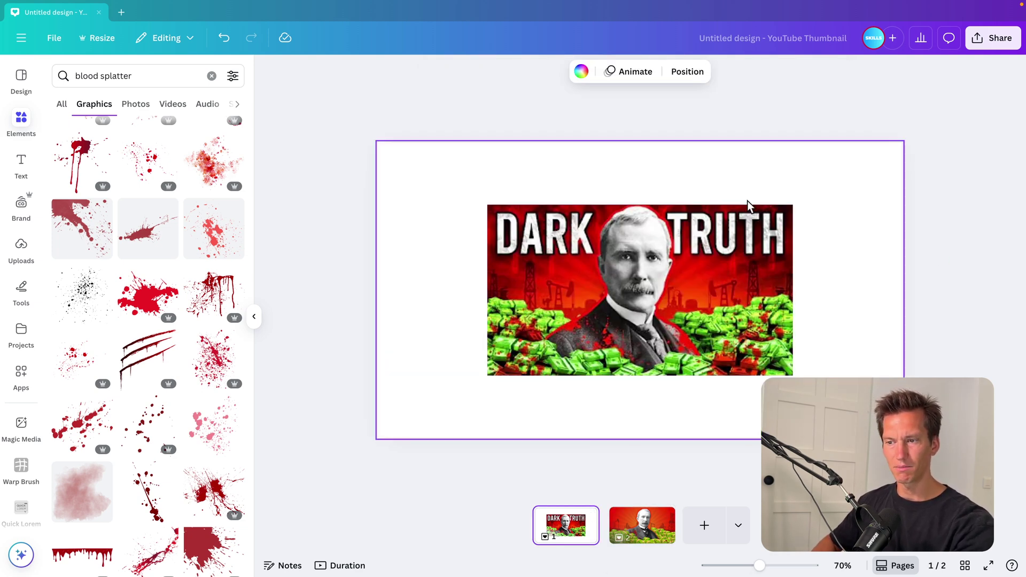
click(659, 537)
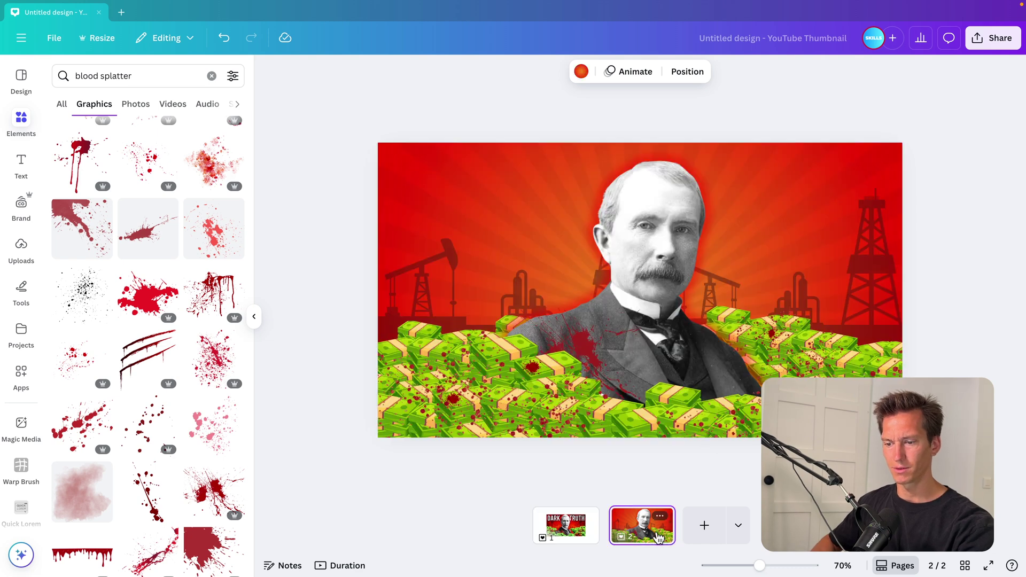
click(20, 163)
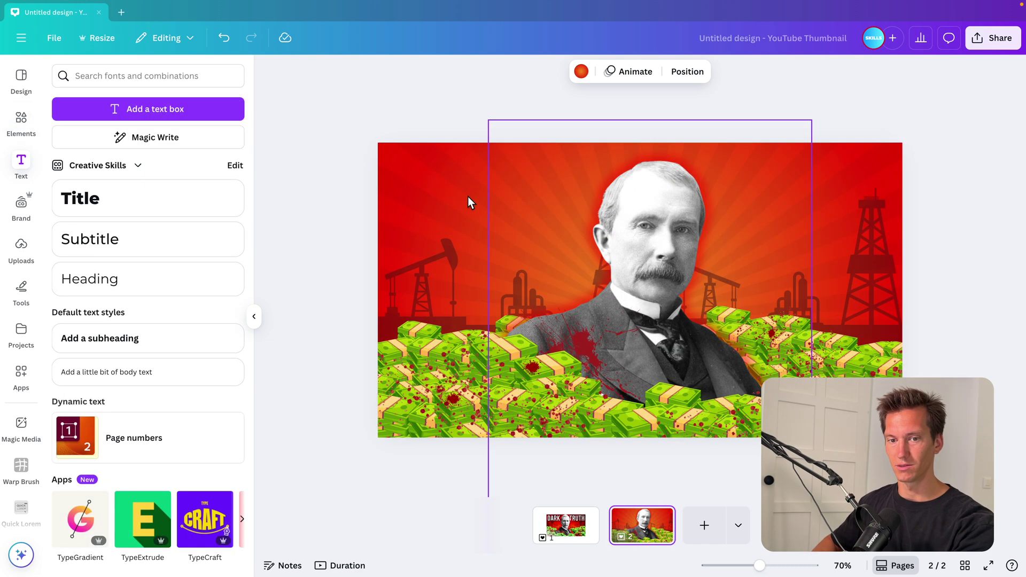
click(121, 203)
text(DARK)
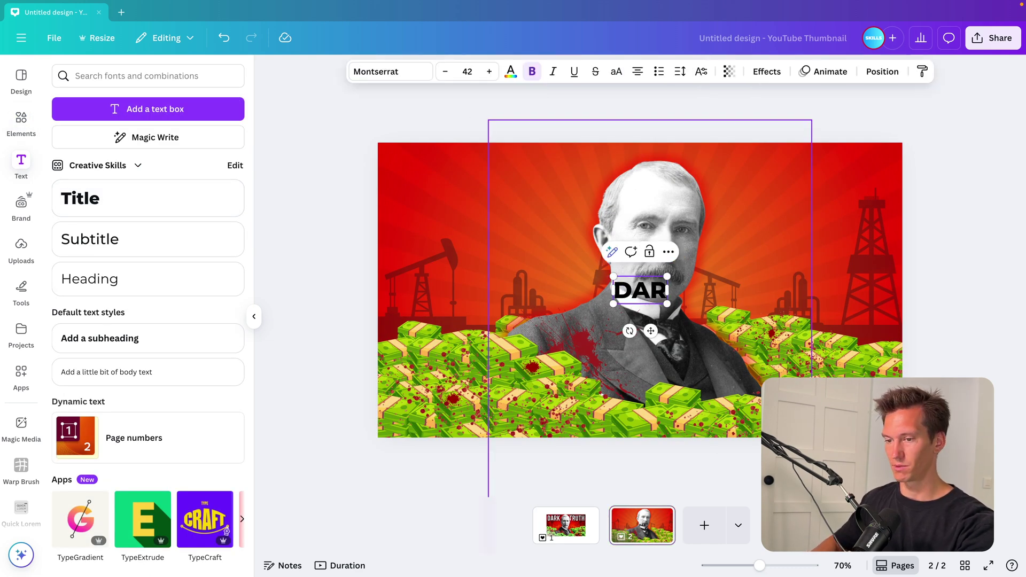
Step: Enlarge the "DARK" title, move it beside the portrait's head and apply the Zuume Rough Bold font, found by searching for "texture"
drag(601, 274, 535, 283)
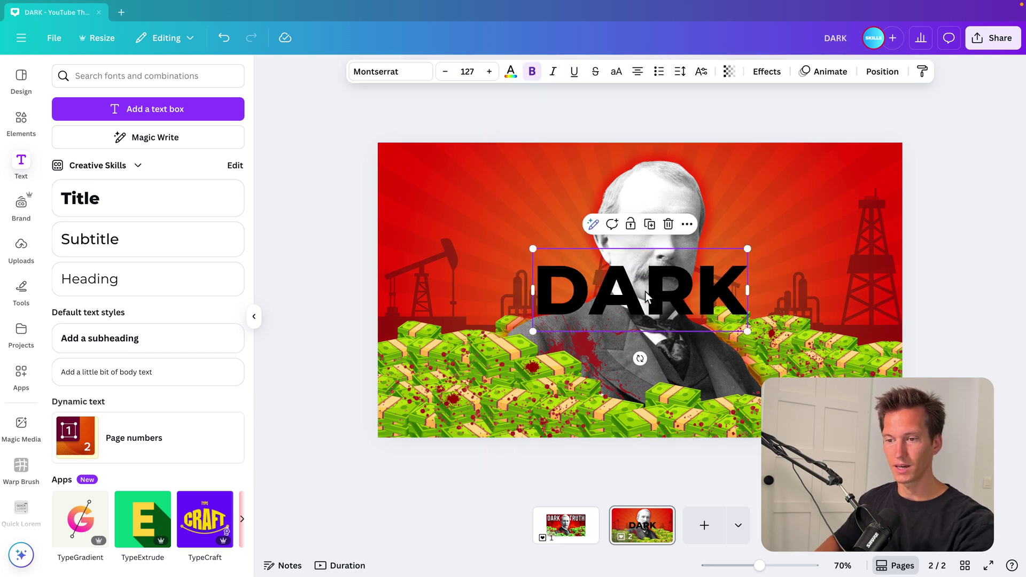
drag(656, 294, 519, 204)
click(389, 71)
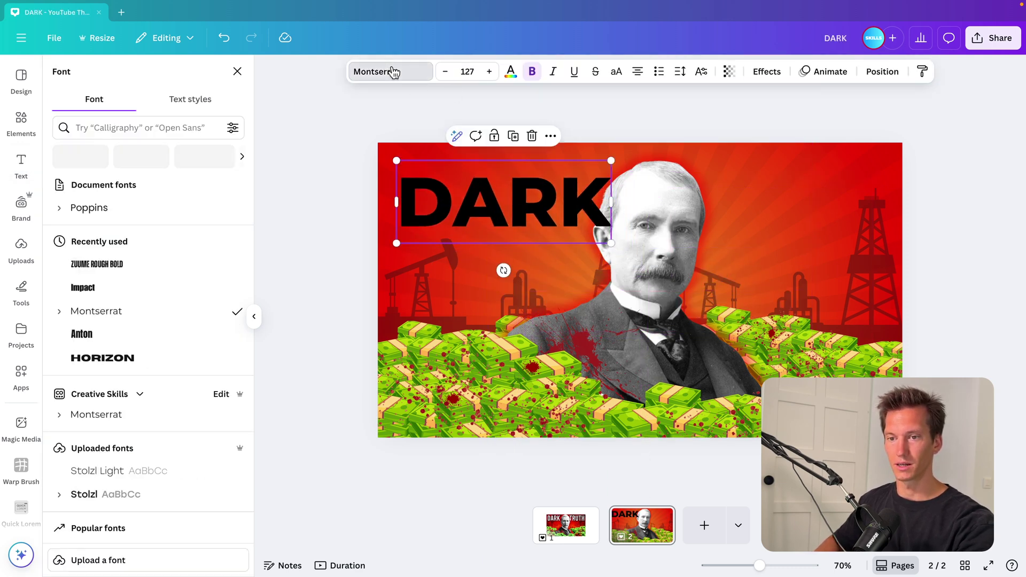
click(114, 128)
text(texture)
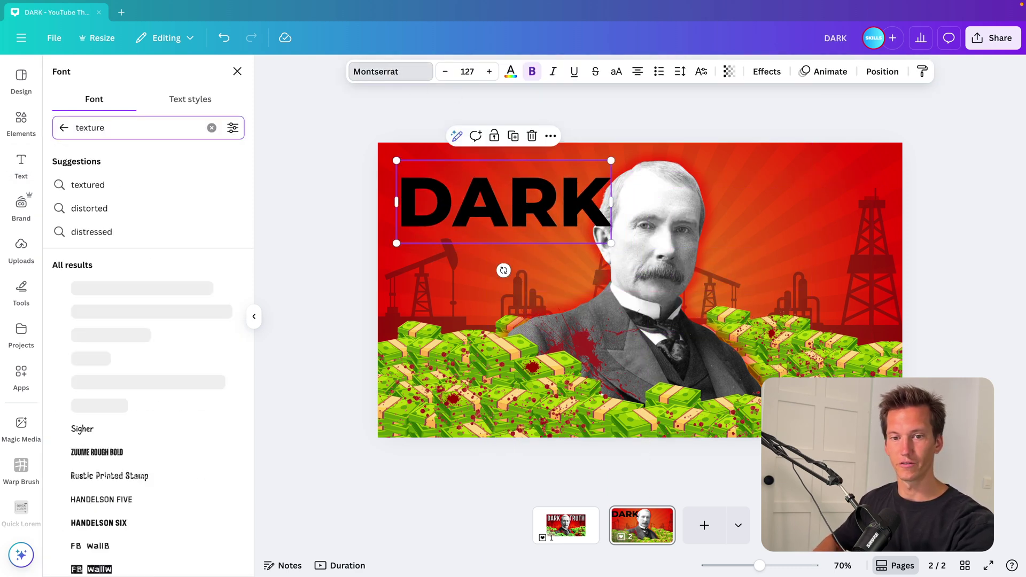
scroll(95, 247, down, 2)
click(102, 370)
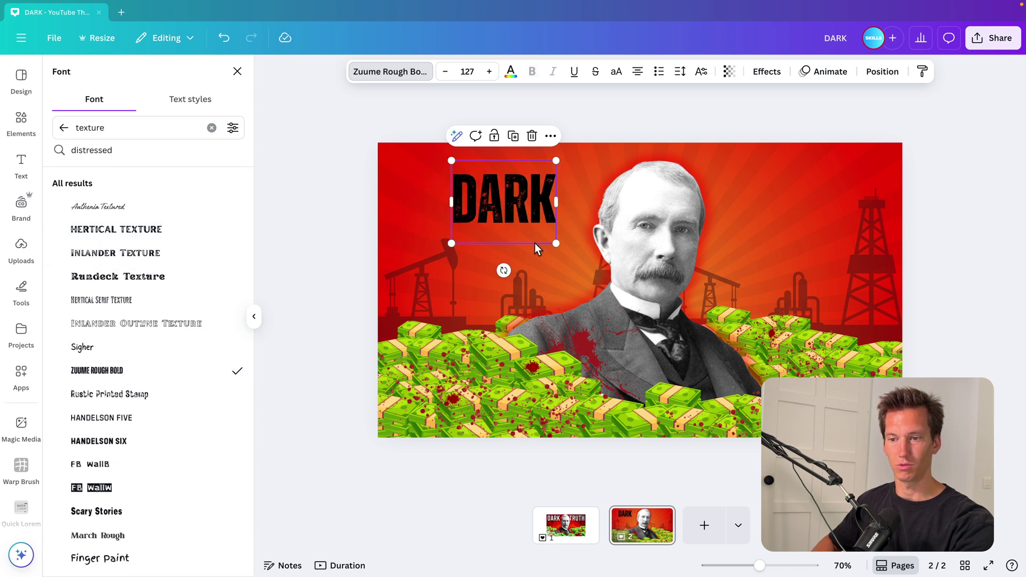
Step: Scale the "DARK" title to font size 196, compare it with the reference on page 1, and colour it white
drag(555, 245, 609, 278)
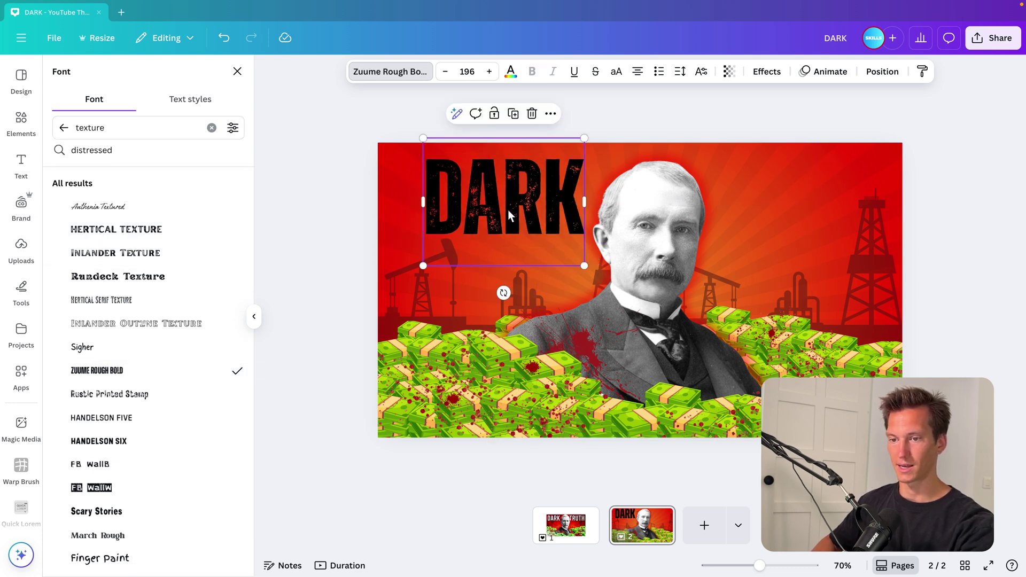
drag(508, 210, 499, 216)
click(571, 530)
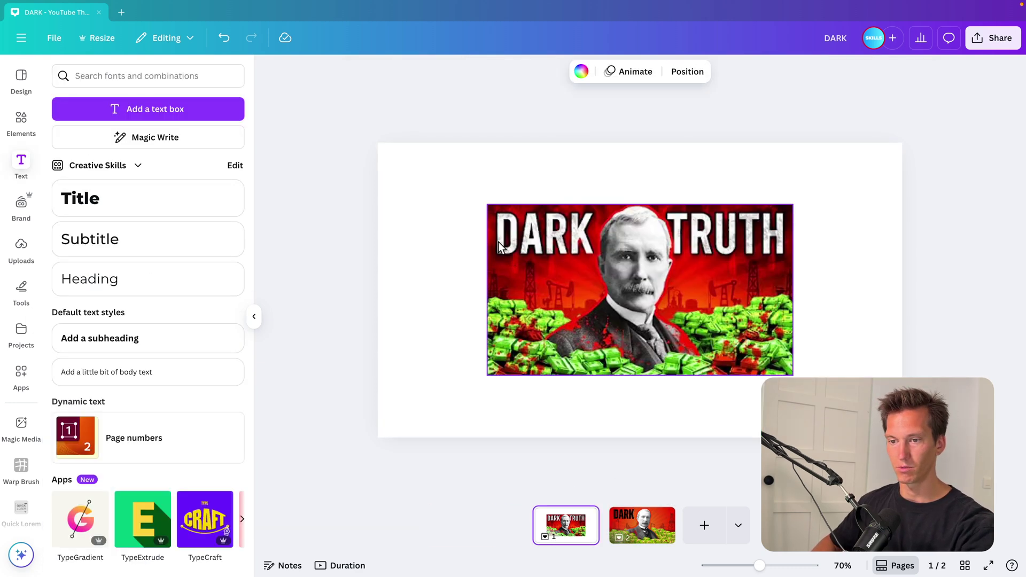
click(642, 526)
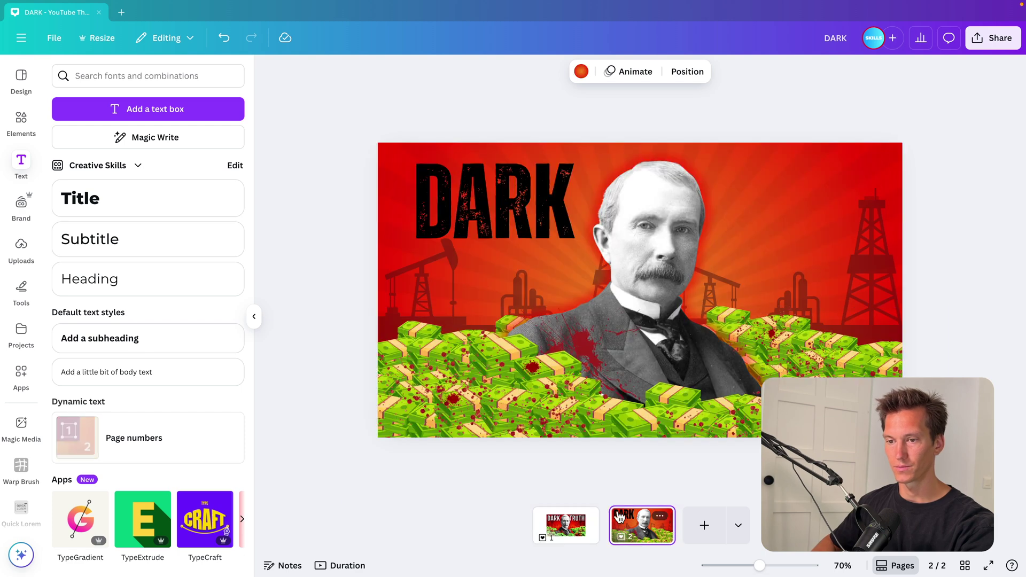
click(494, 224)
click(510, 71)
click(164, 275)
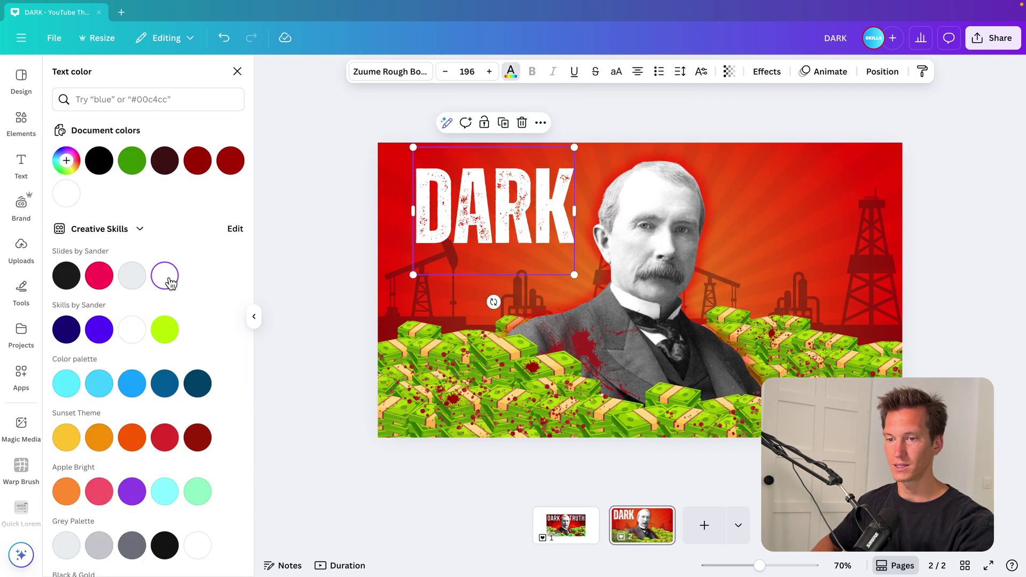
Step: Give the "DARK" title an Outline effect in the very dark red document colour with a thickness of 13
click(770, 73)
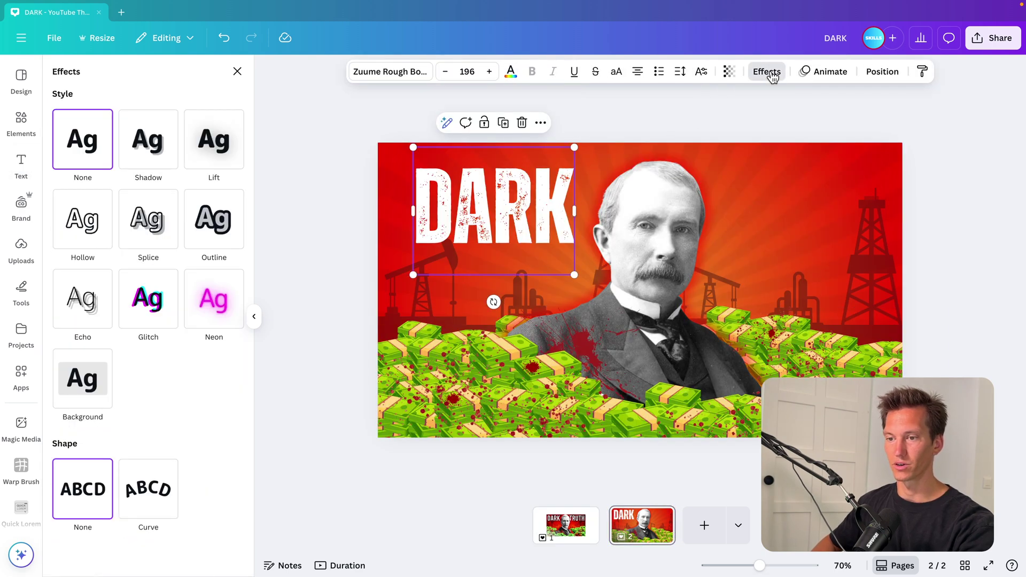
click(228, 221)
drag(90, 302, 62, 302)
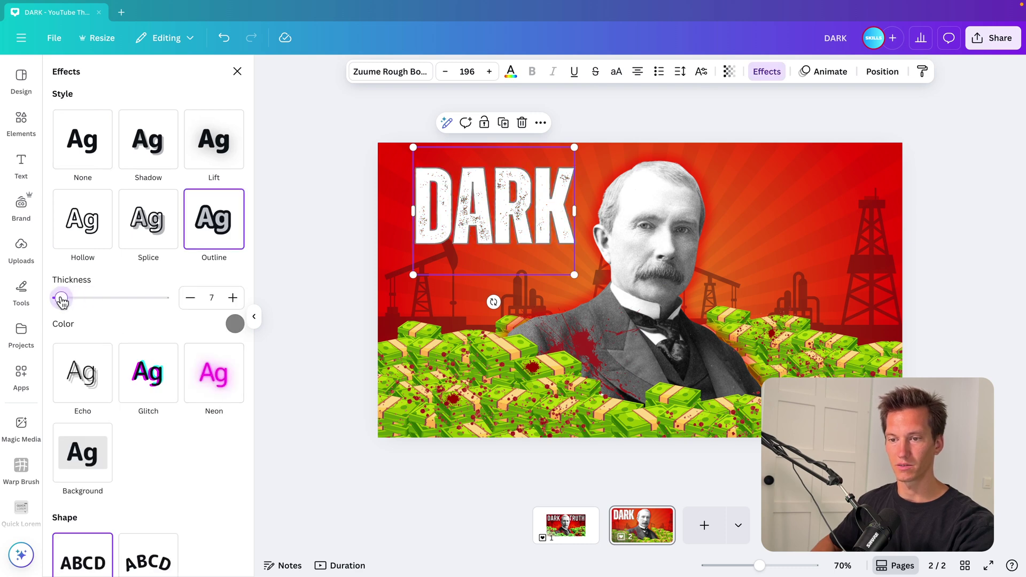
click(235, 324)
click(138, 392)
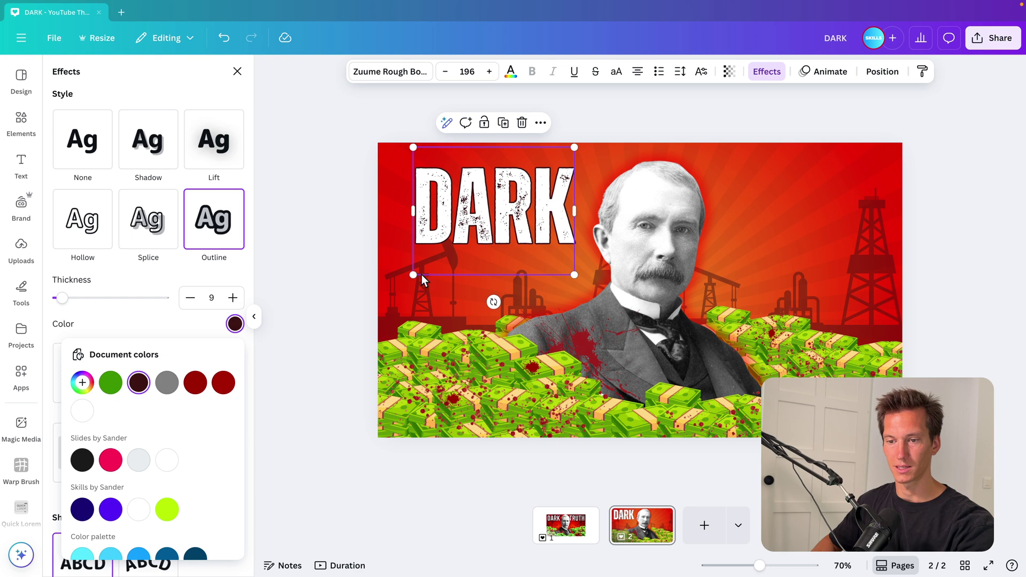
drag(62, 298, 65, 298)
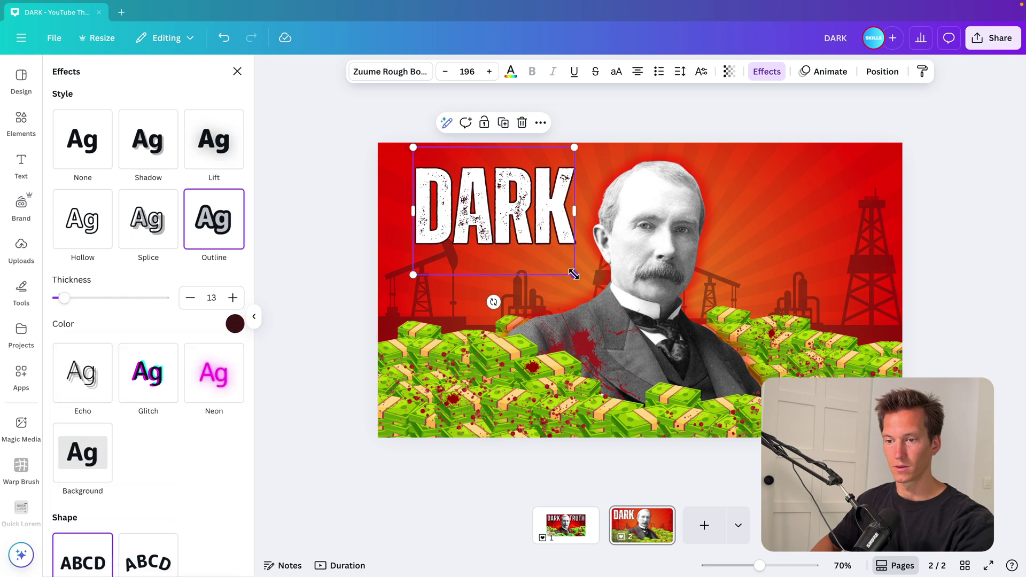
Step: Enlarge "DARK" to size 207, duplicate it across the portrait as "TRUTH", and shift the layout so the head sits between the words
drag(574, 275, 583, 276)
drag(529, 238, 736, 239)
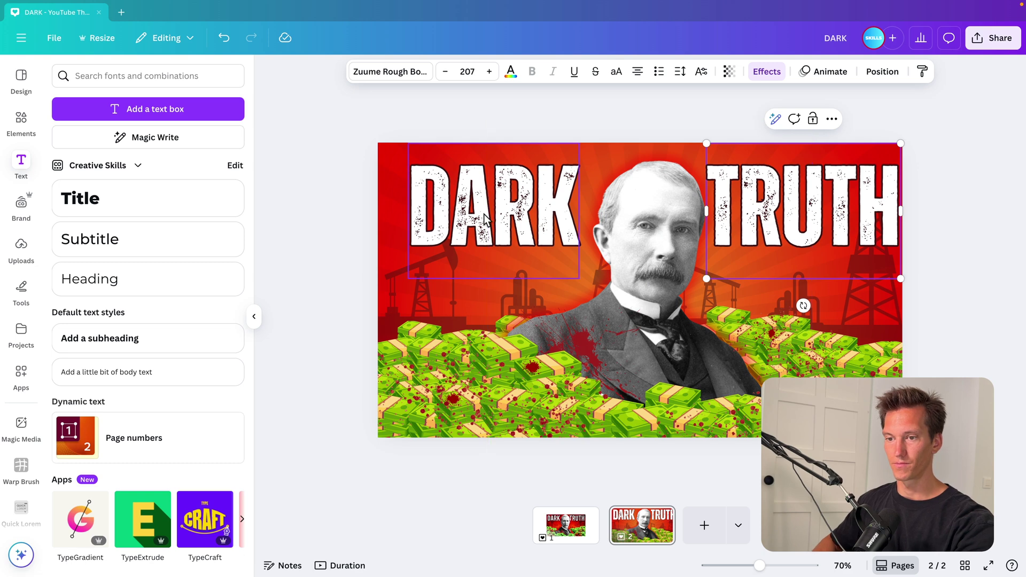
click(467, 216)
drag(659, 271, 636, 271)
drag(846, 203, 825, 203)
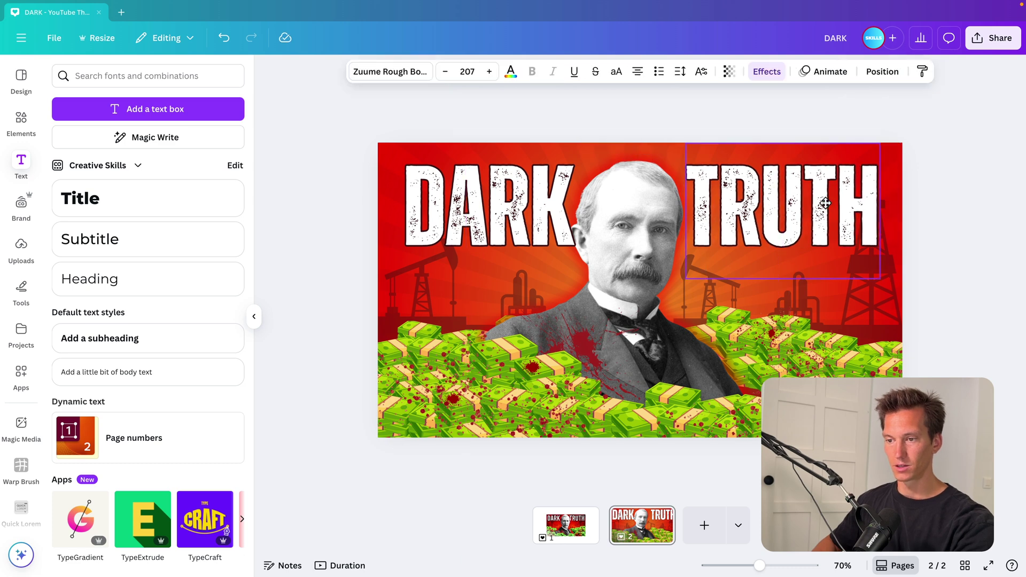
Step: Scale both title words together to font size 216 and fine-tune their placement on either side of the head
shift+click(417, 200)
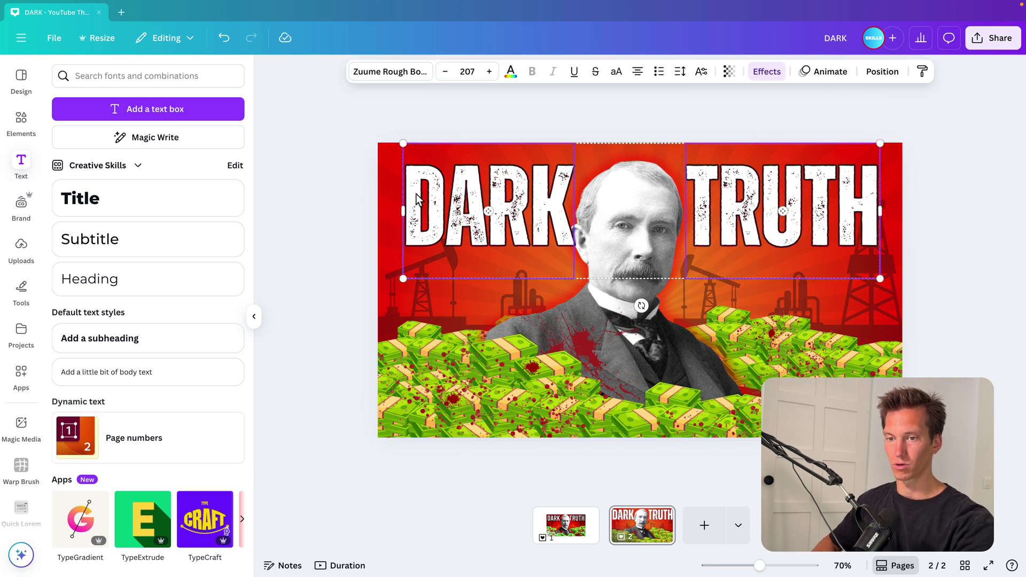
drag(879, 143, 891, 140)
click(951, 177)
click(414, 198)
click(850, 198)
drag(850, 198, 853, 191)
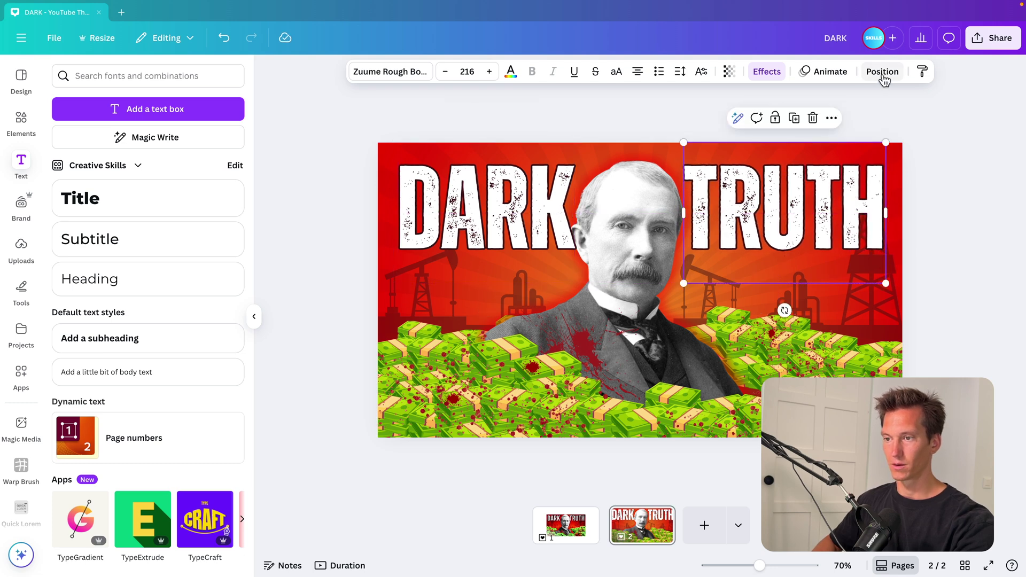
Step: Move the "TRUTH" and "DARK" layers together to directly beneath the portrait's layer
click(882, 71)
shift+click(142, 202)
drag(161, 186, 148, 337)
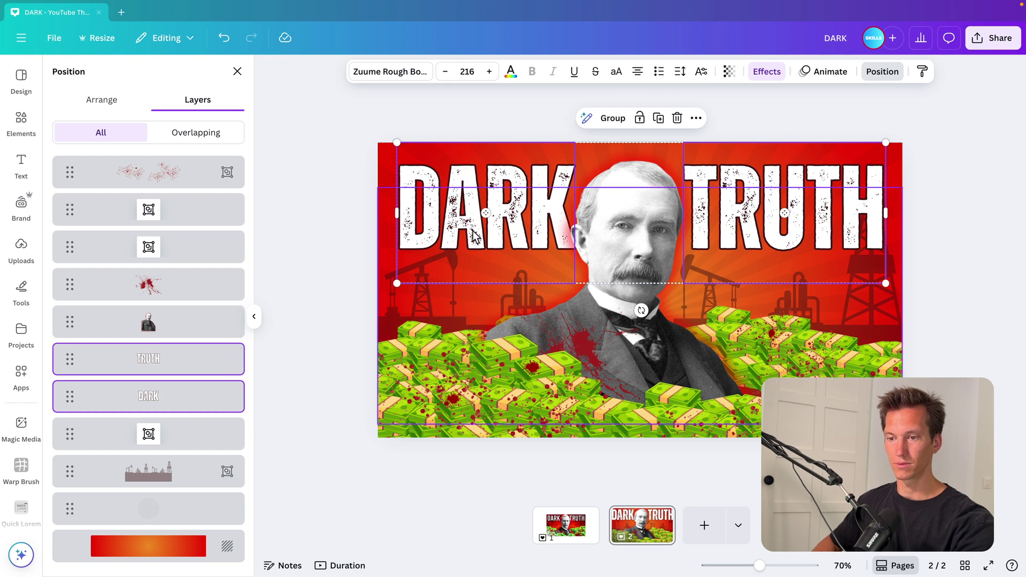
click(355, 272)
click(371, 259)
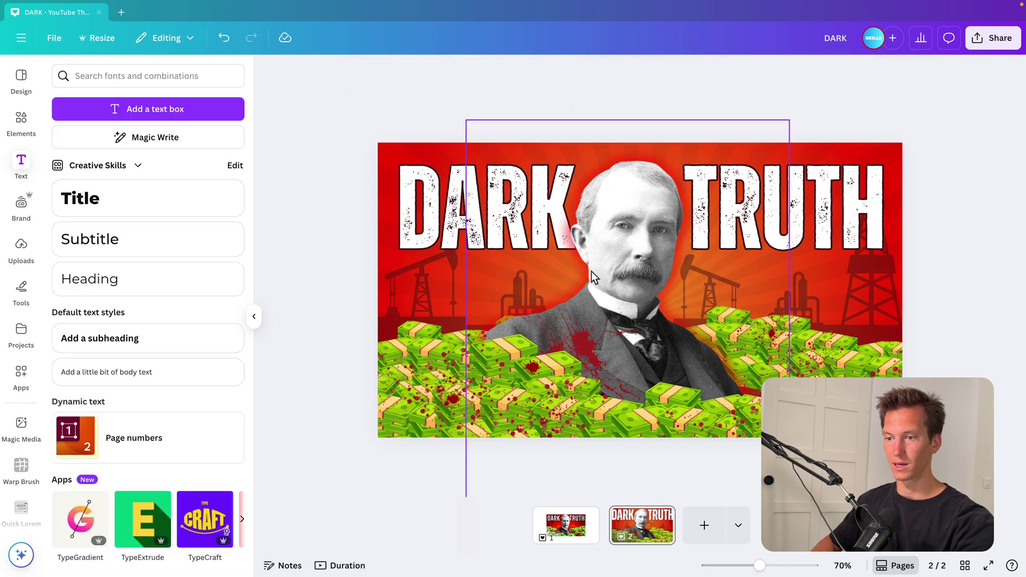
Step: Compare the design with the reference on page 1, then search the elements for "cloud" on page 2
key(ctrl+minus)
click(577, 530)
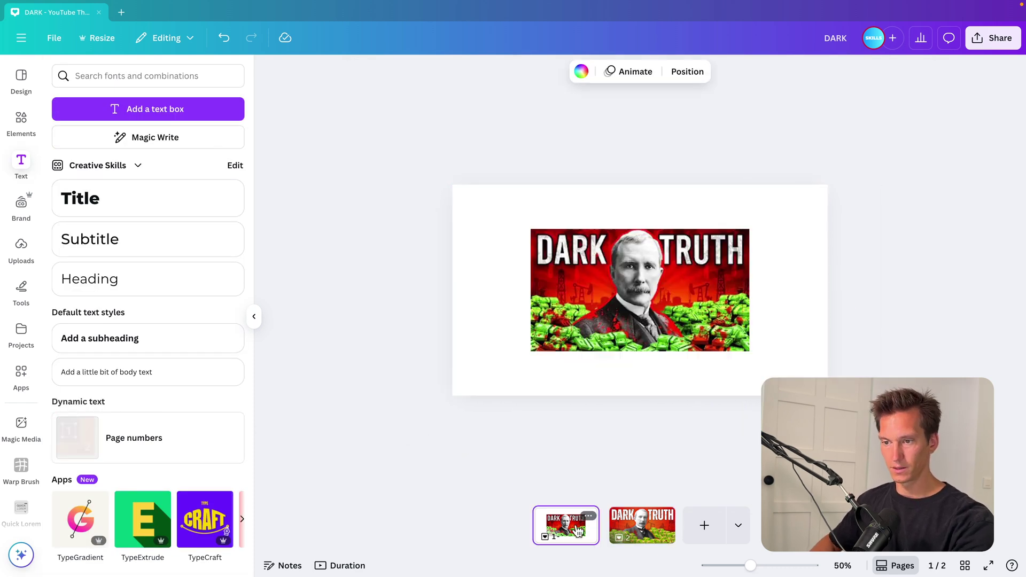
scroll(726, 279, up, 5)
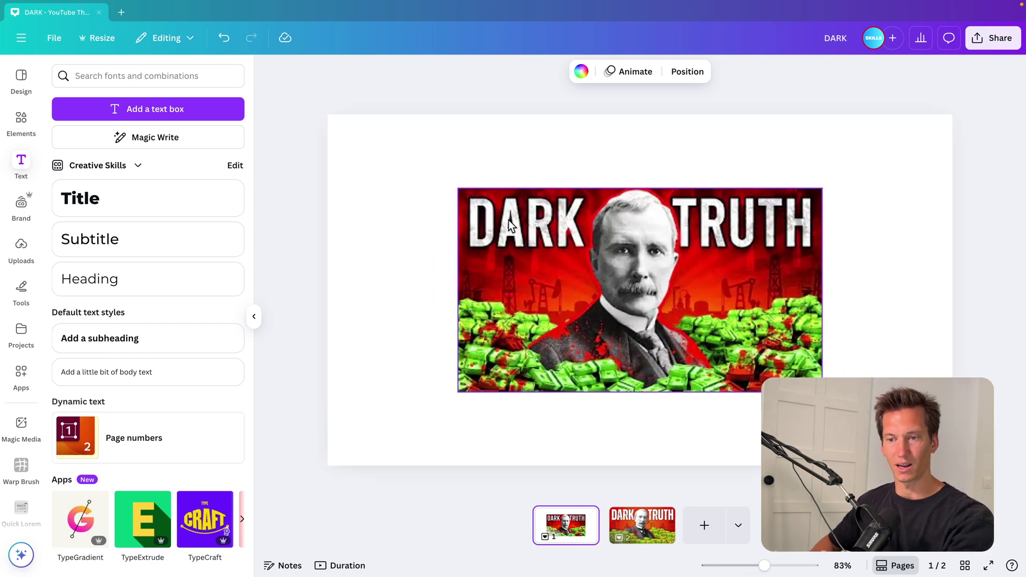
click(653, 530)
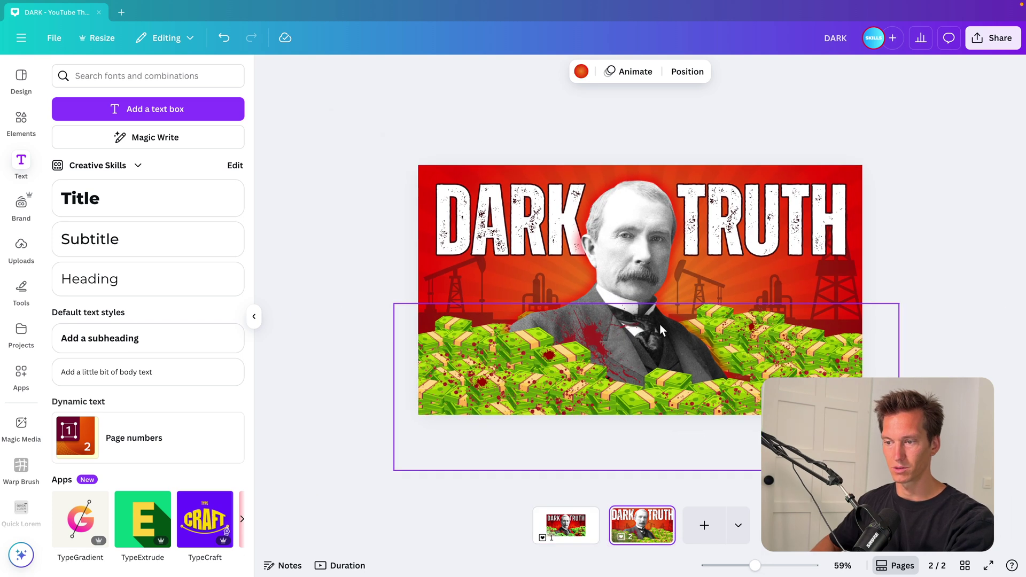
click(22, 123)
click(128, 76)
text(cloud)
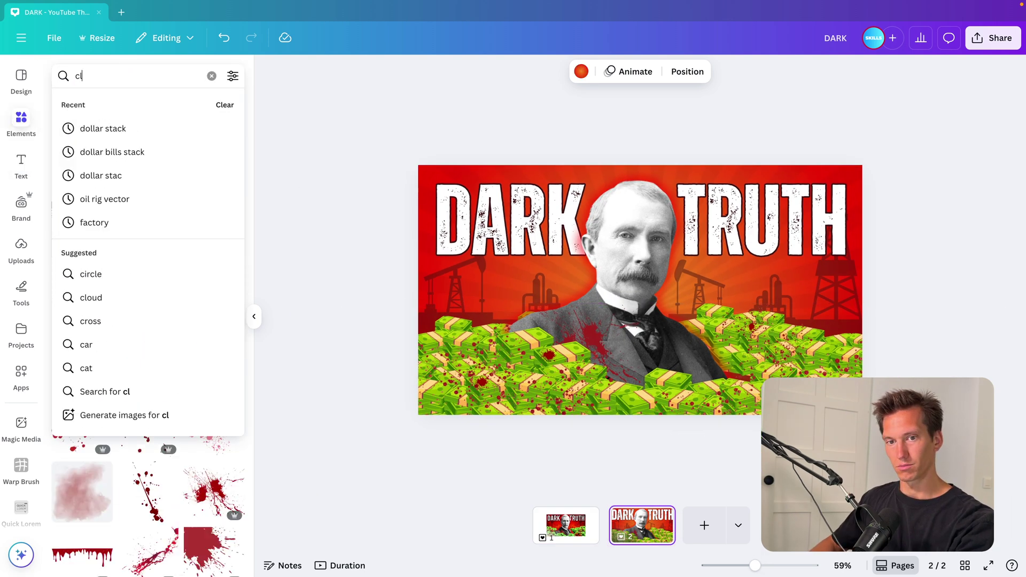
key(Return)
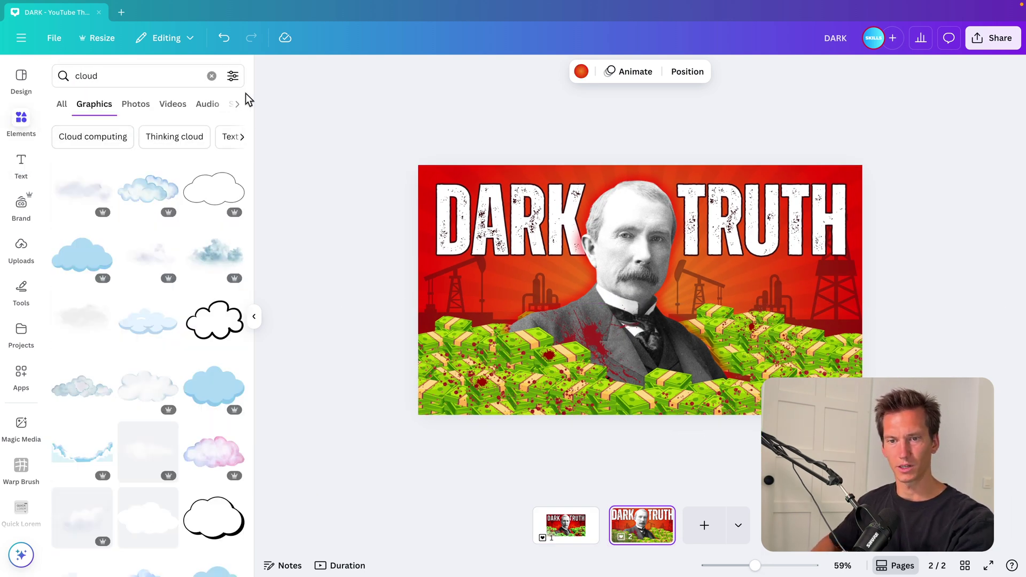
Step: Search the elements for "vignette" and list all matching graphics
click(212, 76)
text(vignette)
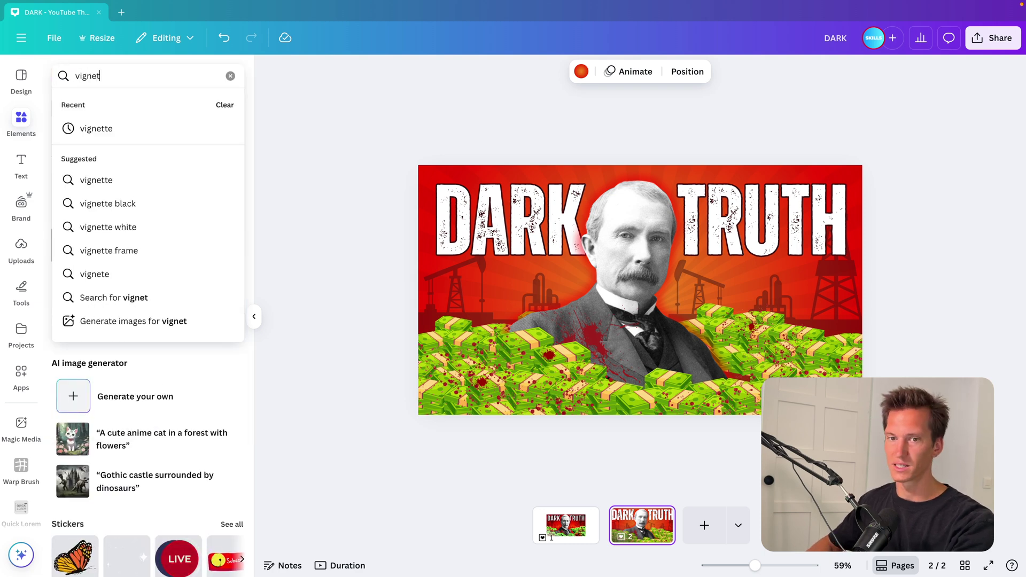
click(214, 130)
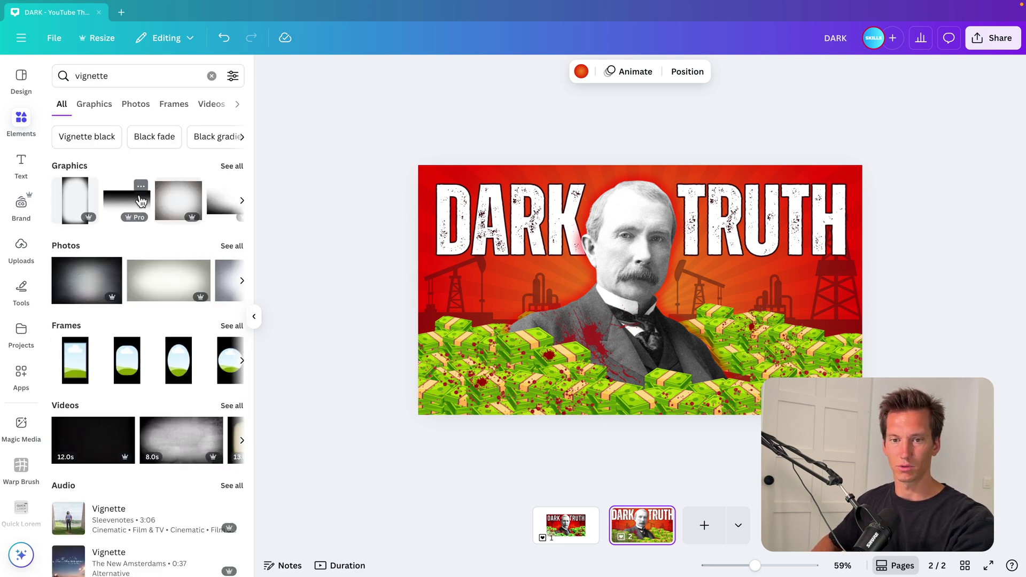
click(230, 165)
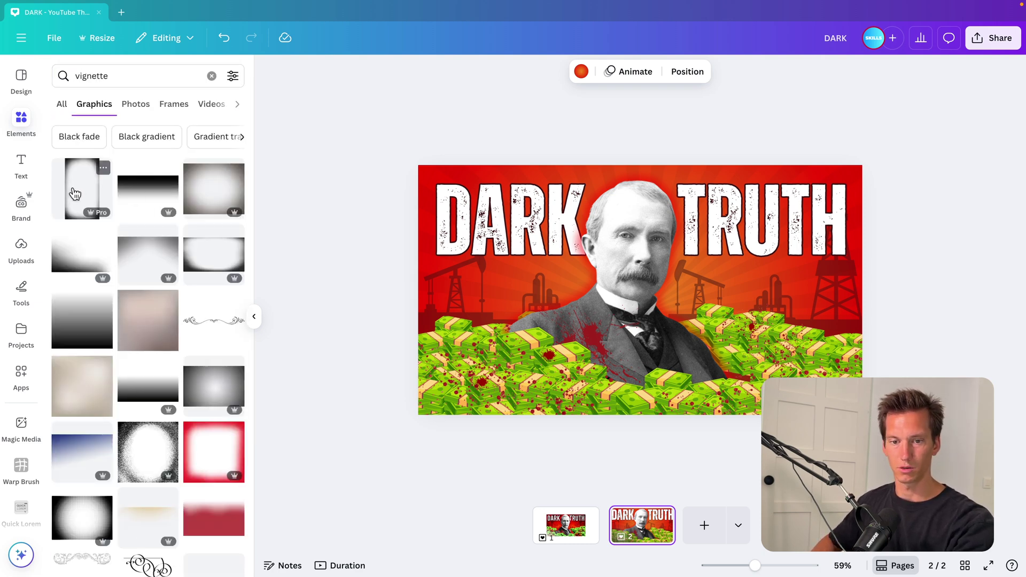
Step: Add the tall black-edged vignette graphic, fit it over the whole thumbnail and set its transparency value to 59
click(75, 193)
drag(640, 418, 562, 236)
drag(615, 276, 862, 415)
click(686, 73)
drag(716, 120, 677, 122)
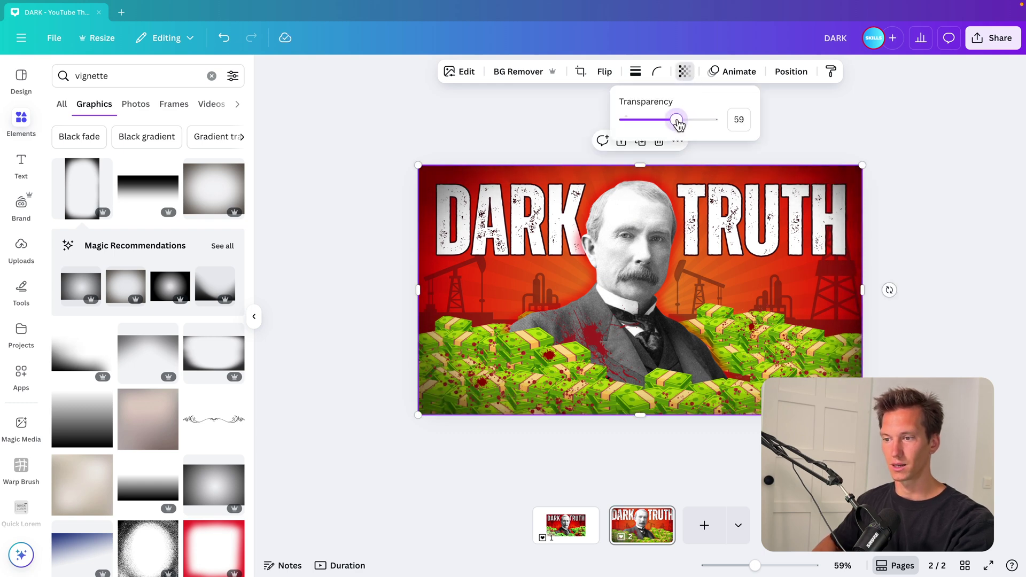
Step: Lower the vignette's upper edge so that it covers only the dollar stacks along the bottom of the thumbnail
click(941, 239)
drag(641, 165, 643, 322)
click(895, 291)
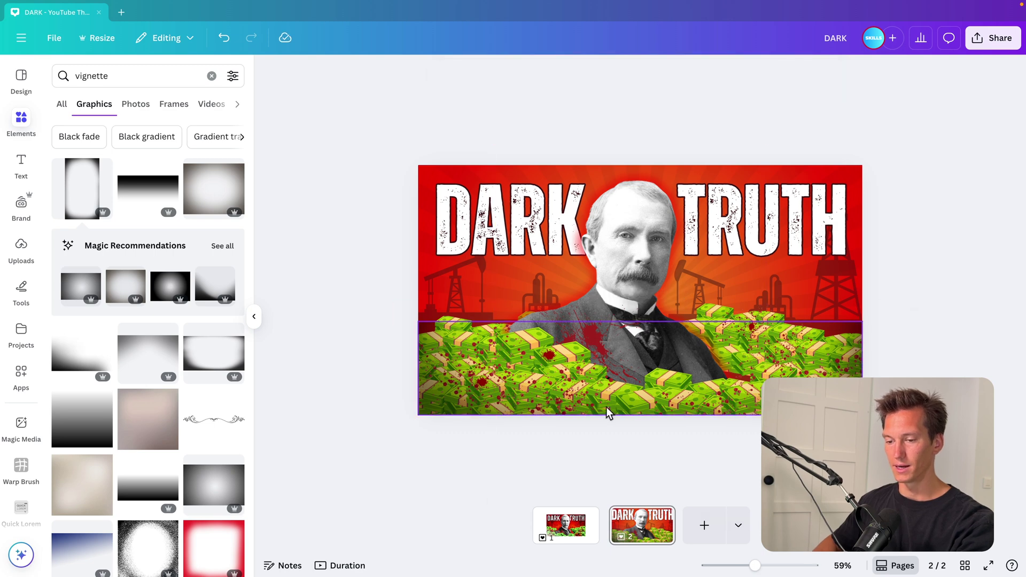
Step: Compare with the reference on page 1, then adjust the portrait's brightness to -16 and contrast to 35
click(566, 541)
click(661, 538)
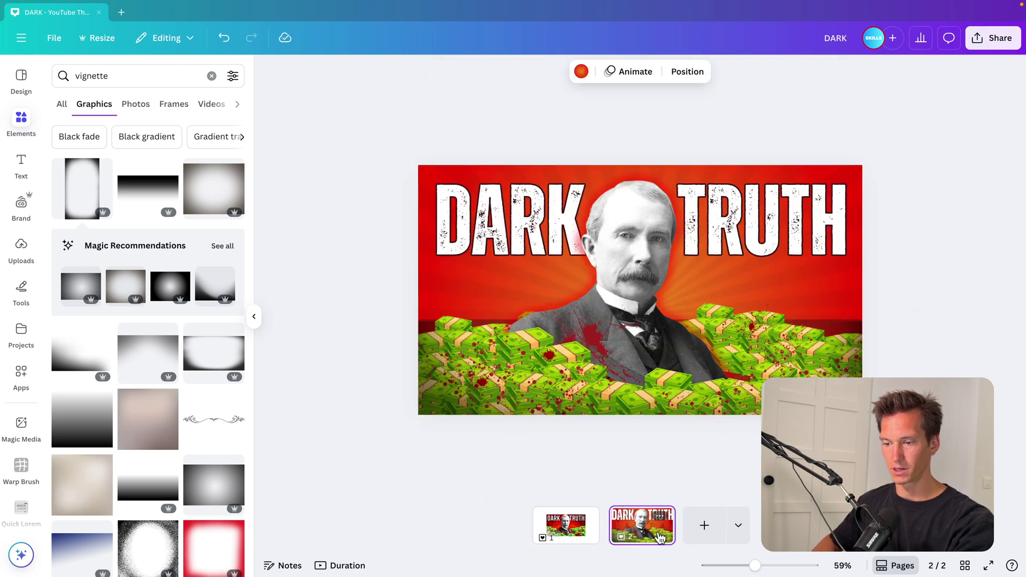
click(635, 255)
click(463, 77)
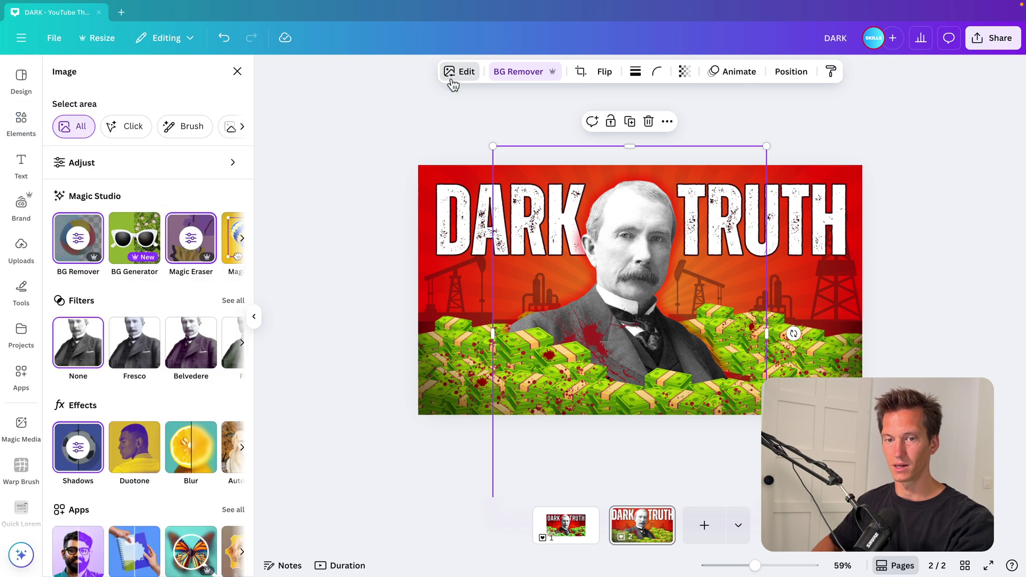
click(233, 300)
click(61, 77)
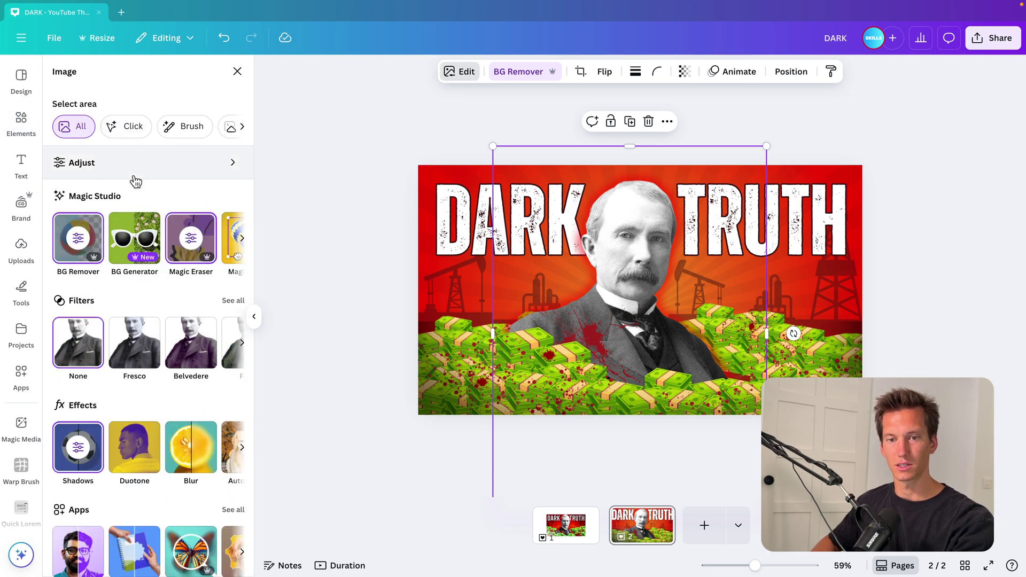
click(137, 170)
drag(132, 339, 110, 339)
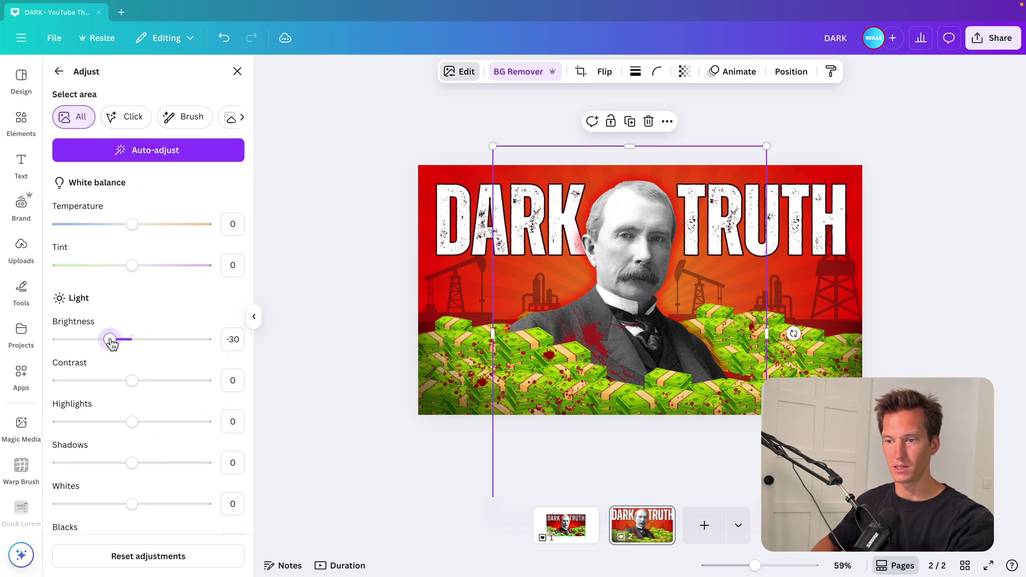
drag(136, 383, 160, 384)
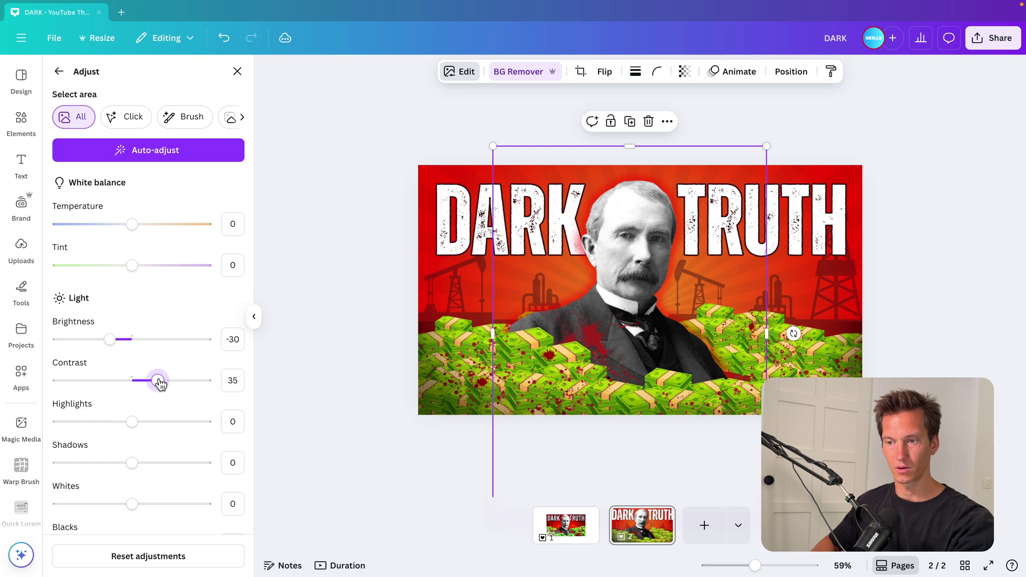
drag(110, 340, 117, 340)
Step: Set the portrait's highlights to -16, shadows to 42, blacks to 20 and whites to -10
mouse_move(132, 423)
mouse_down()
mouse_move(159, 423)
mouse_move(122, 422)
mouse_up()
drag(132, 463, 169, 463)
scroll(134, 502, down, 4)
drag(132, 368, 152, 377)
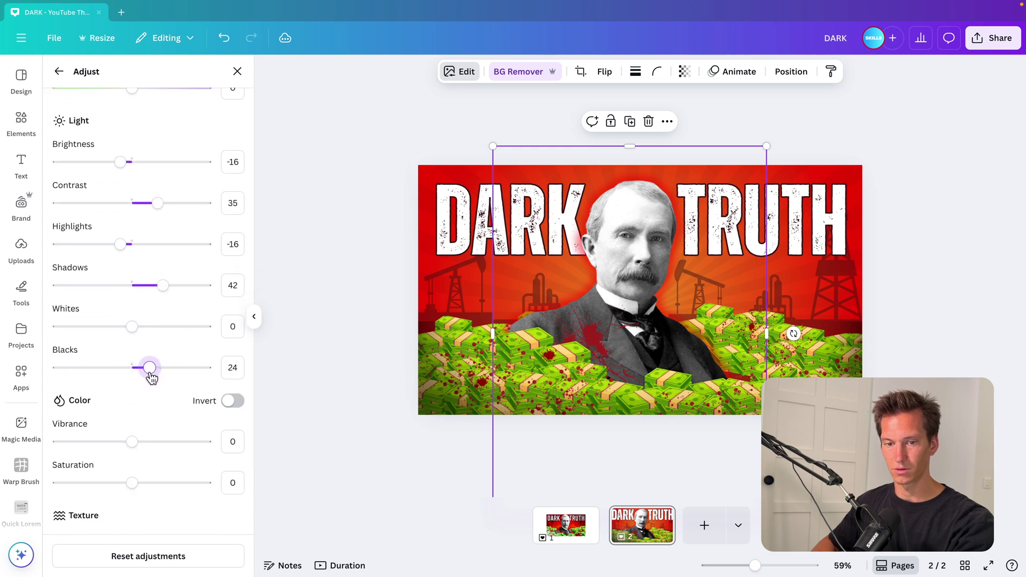
drag(132, 328, 123, 327)
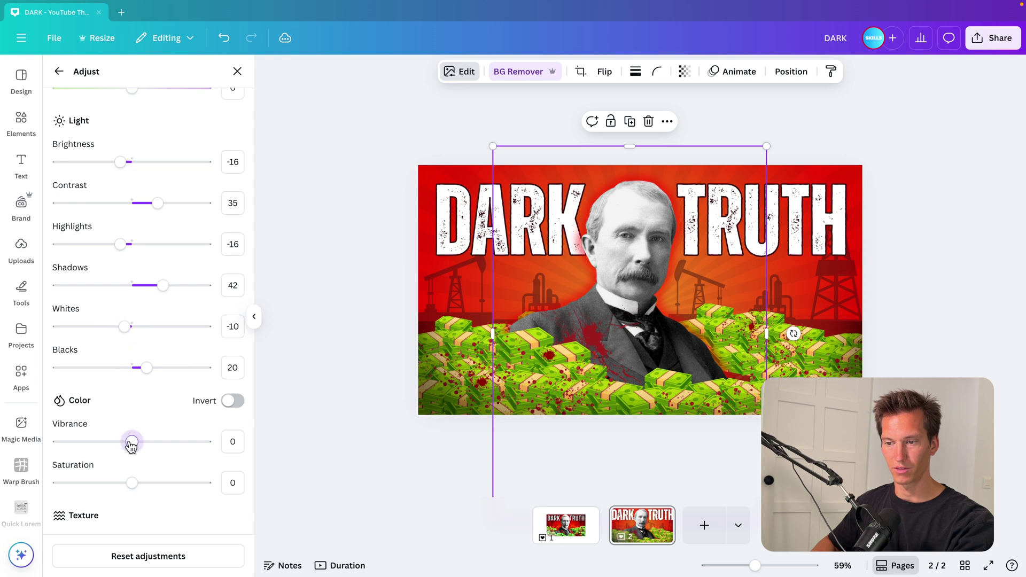
Step: Set the portrait's saturation to 18 and its brightness to -10
drag(132, 484, 145, 485)
scroll(144, 487, down, 3)
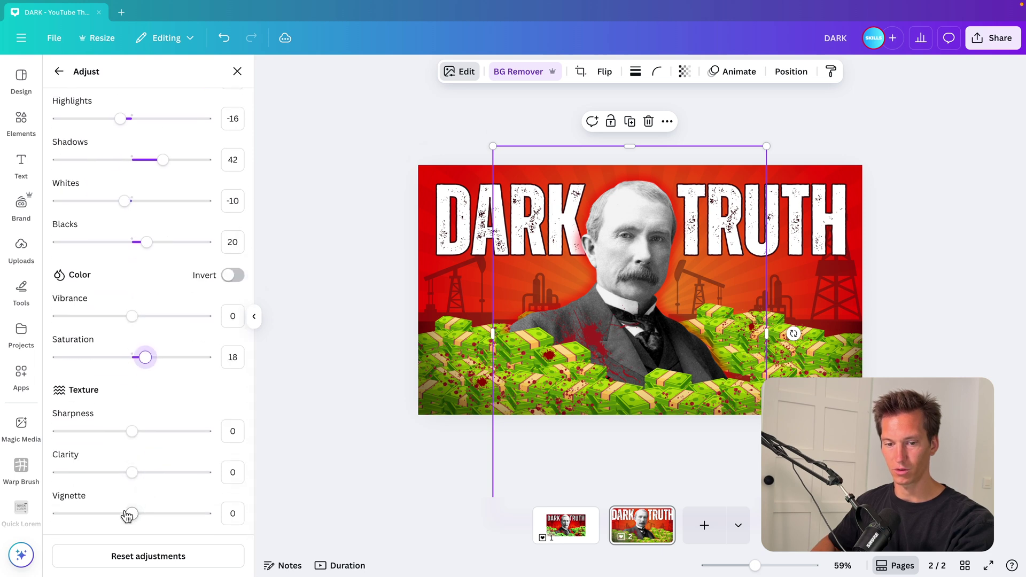
scroll(126, 518, up, 5)
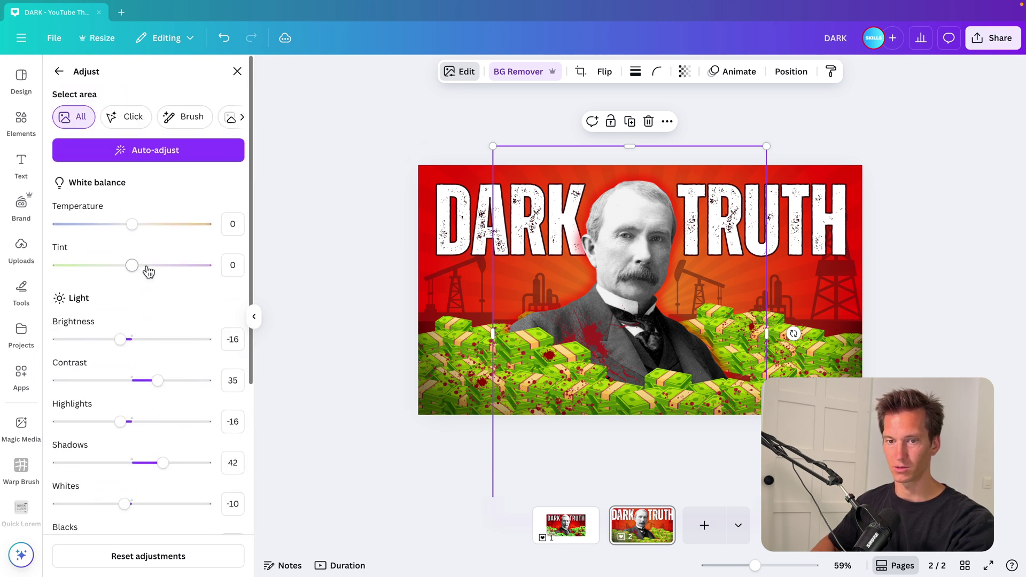
mouse_move(120, 339)
mouse_down()
mouse_move(144, 342)
mouse_move(124, 339)
mouse_up()
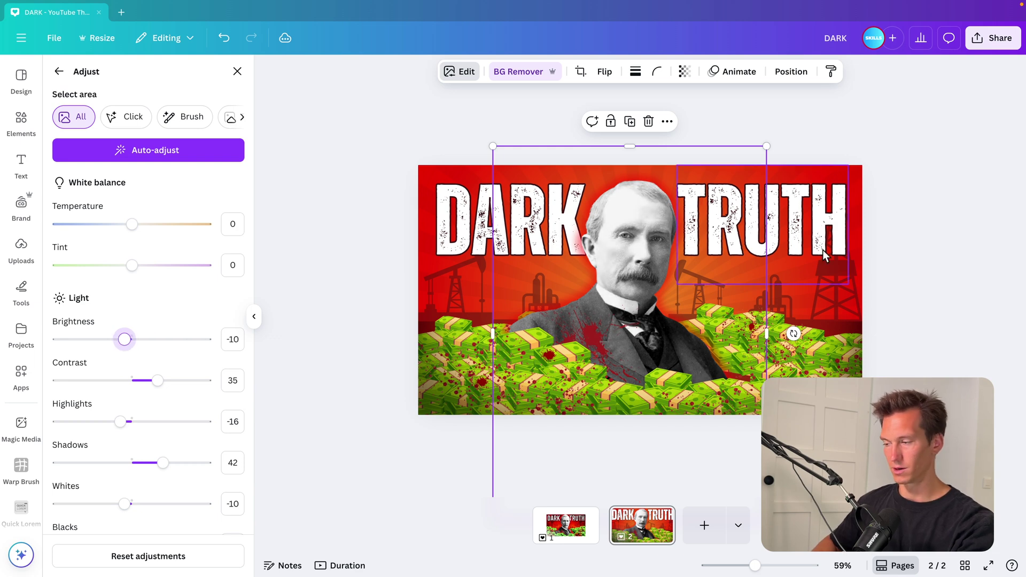
Step: Stretch the vignette's upper edge back up to cover the whole thumbnail, and compare the result with the reference on page 1
click(830, 338)
drag(639, 322, 663, 167)
click(913, 242)
scroll(916, 244, down, 3)
scroll(732, 413, up, 1)
click(571, 537)
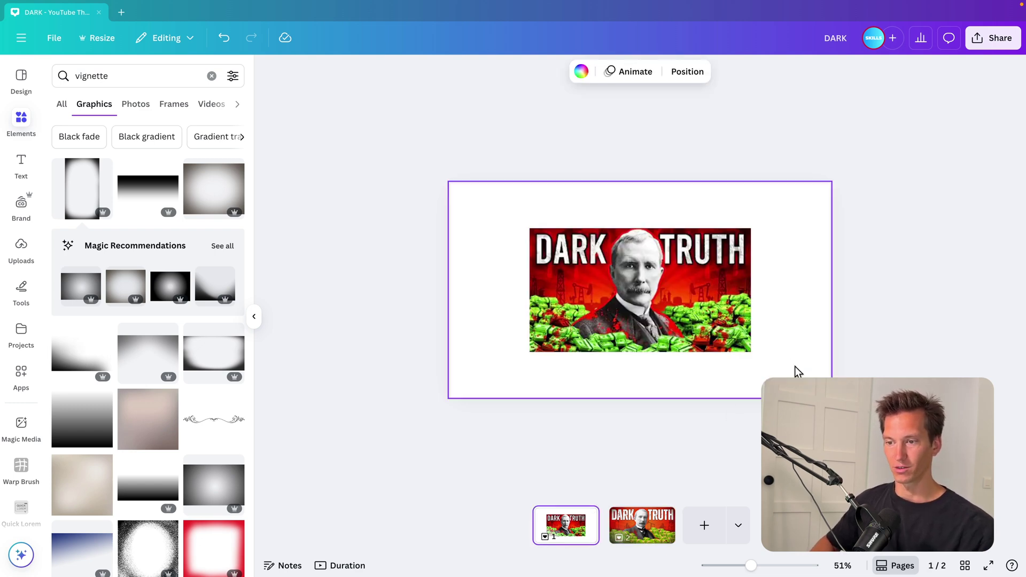
scroll(795, 371, up, 3)
click(640, 531)
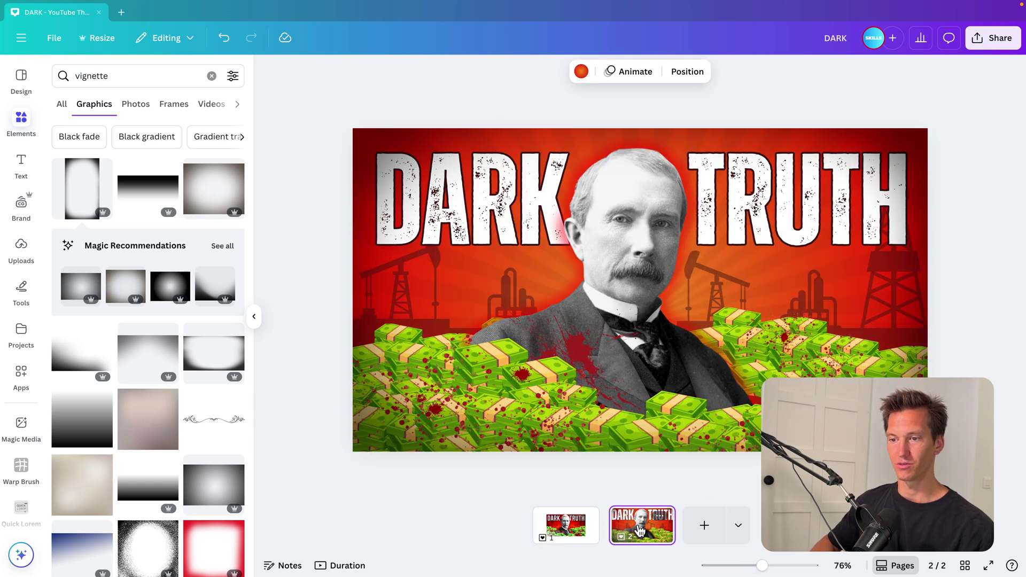
Step: Search the graphics for "dust", add the fine black speckle graphic and enlarge it from the thumbnail's upper-left corner to full height
click(131, 75)
key(ctrl+a)
text(dust)
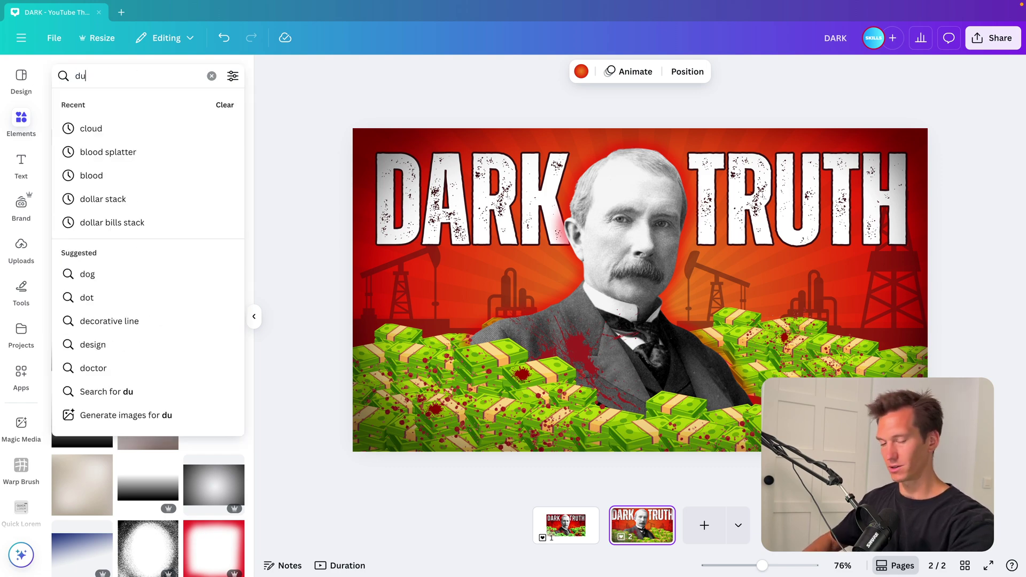
key(Return)
click(90, 189)
drag(634, 273, 414, 174)
drag(482, 257, 674, 446)
Step: Duplicate the speckle graphic beside the original so it covers the rest of the thumbnail, and flip the copy
drag(497, 357, 828, 355)
scroll(832, 354, down, 3)
click(553, 71)
click(556, 104)
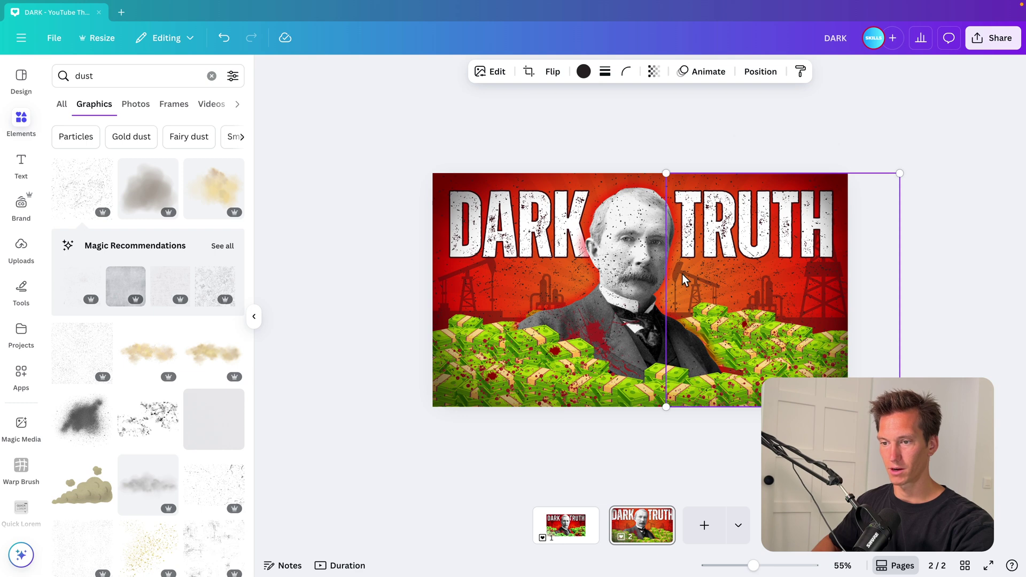
Step: Place both speckle graphics between the portrait and the title layers and set their transparency value to 58
shift+click(558, 282)
click(619, 71)
drag(651, 119, 611, 131)
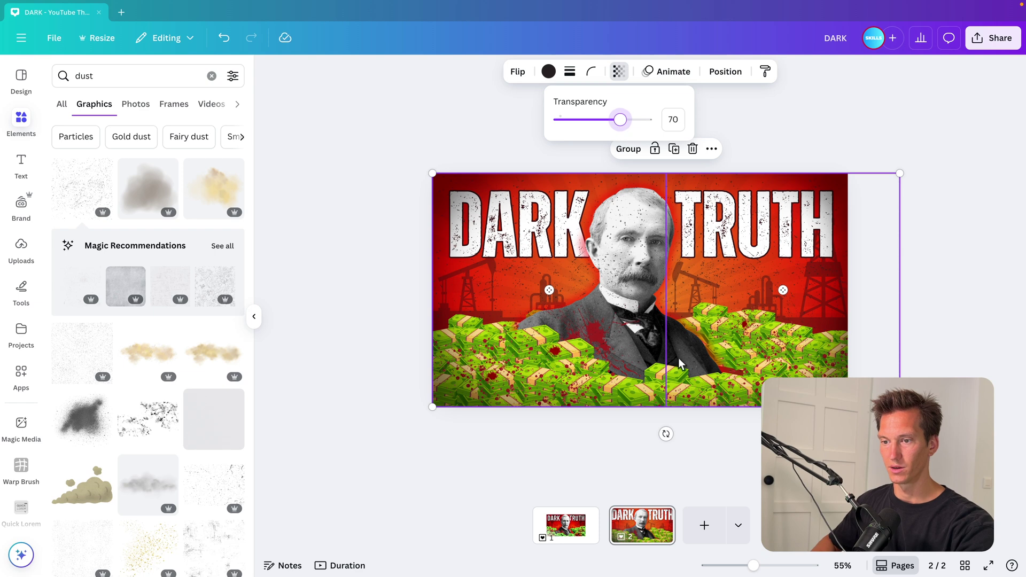
click(725, 72)
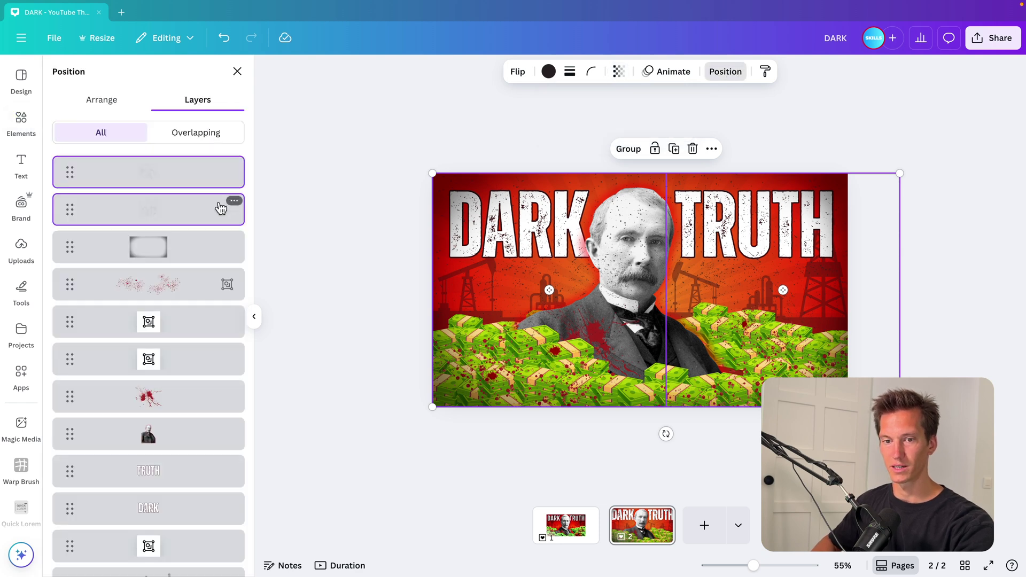
drag(161, 213, 169, 445)
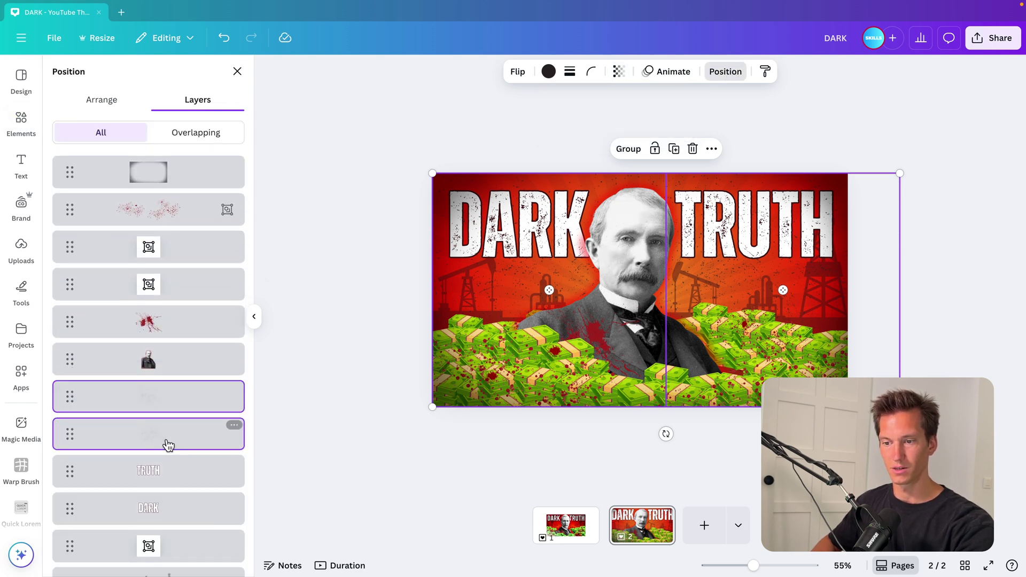
click(619, 71)
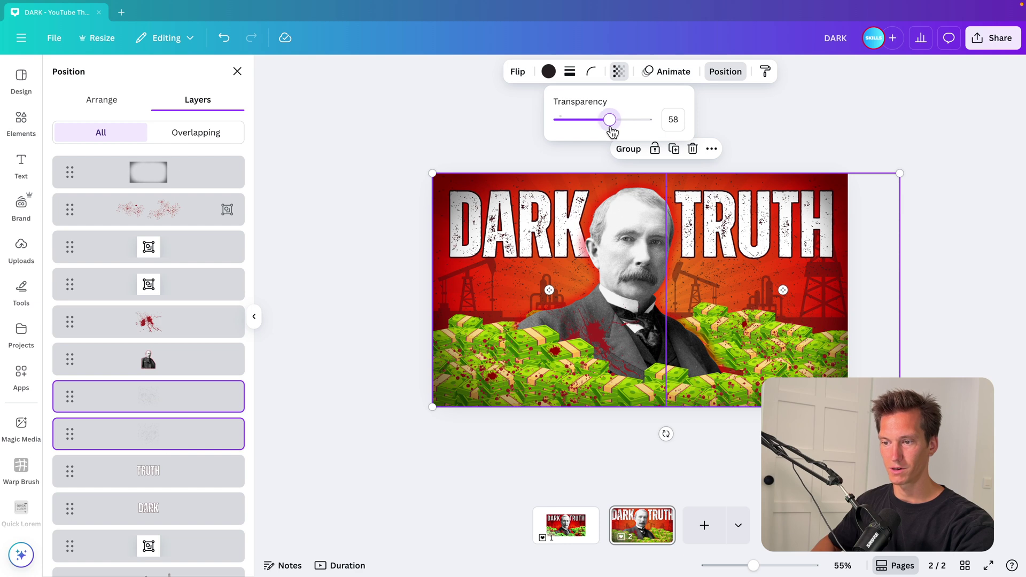
click(885, 156)
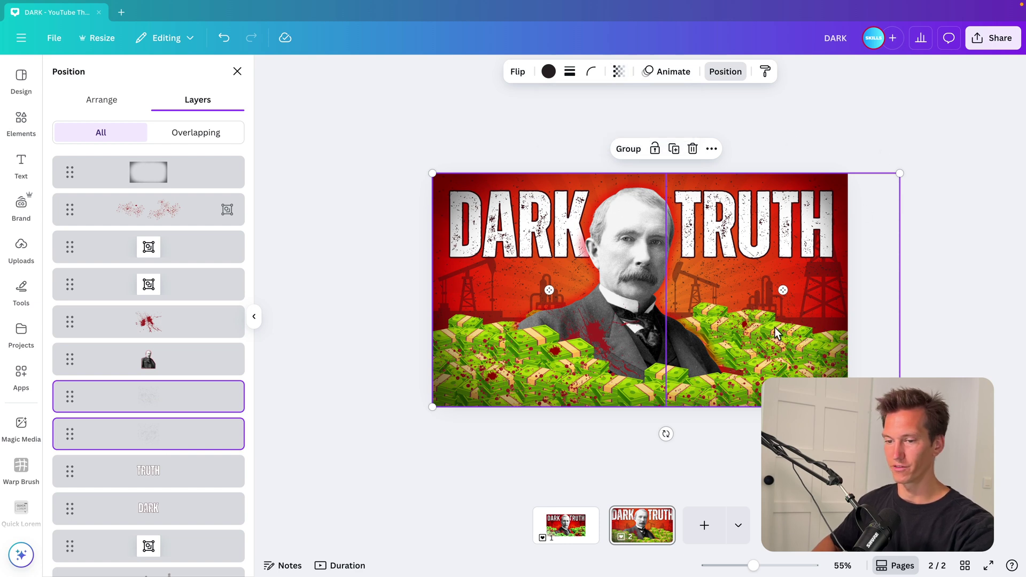
Step: Lower the vignette's upper edge to uncover the title, and recolour the front DARK and TRUTH texts to light grey #EAEAEA
click(476, 208)
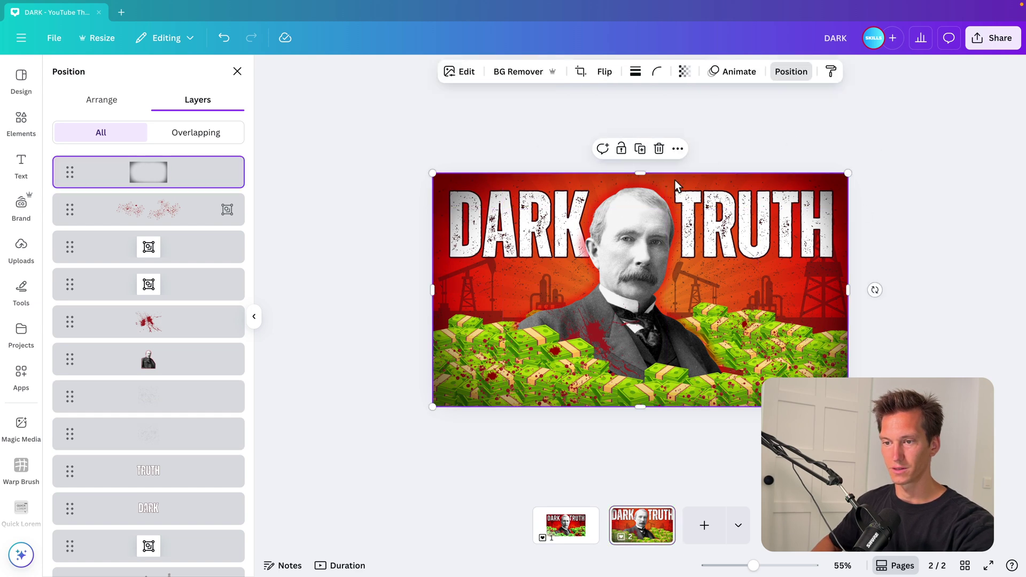
drag(641, 174, 641, 245)
click(568, 214)
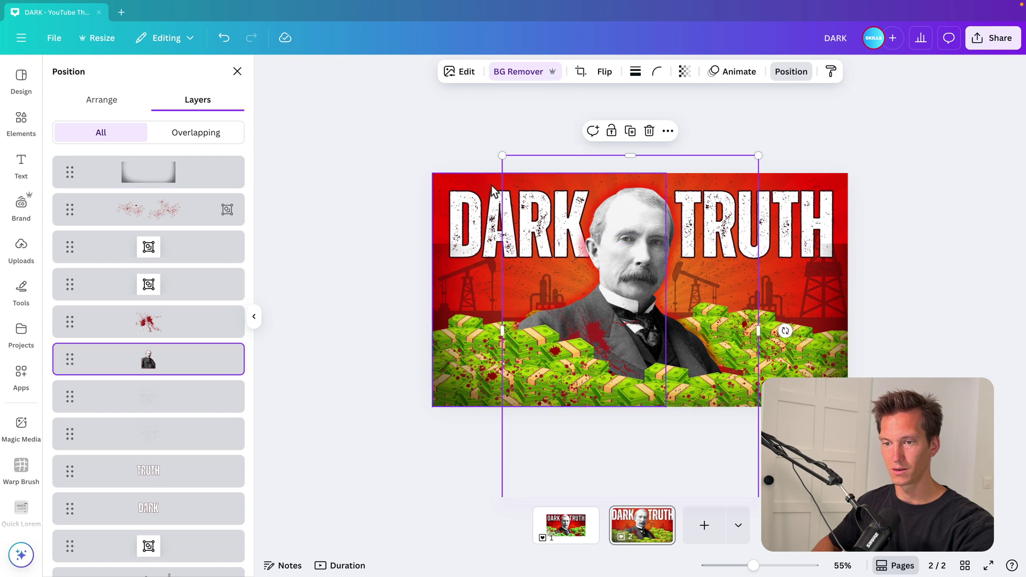
click(467, 200)
click(144, 469)
shift+click(148, 508)
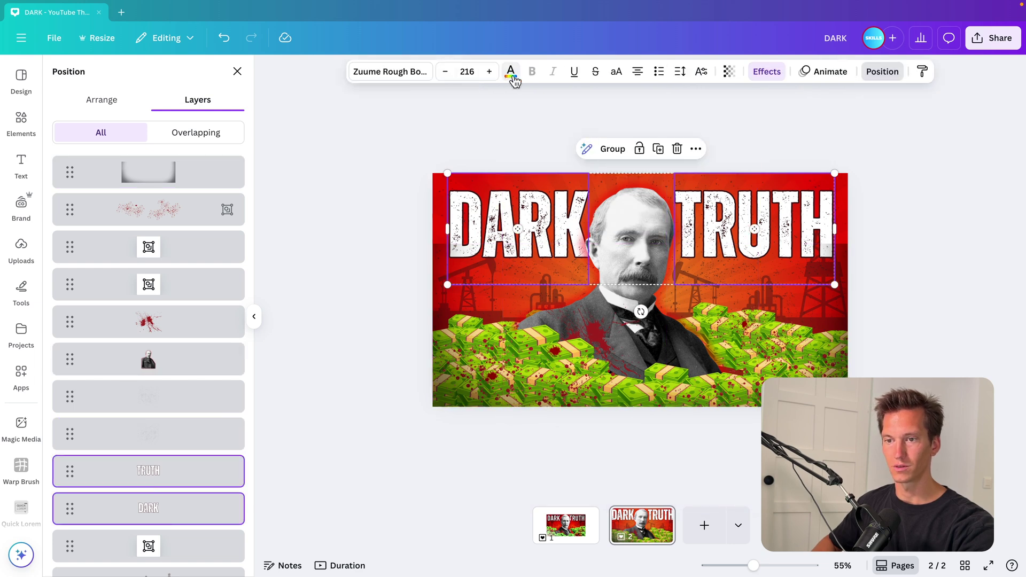
click(512, 78)
click(131, 277)
click(66, 170)
drag(74, 205, 45, 196)
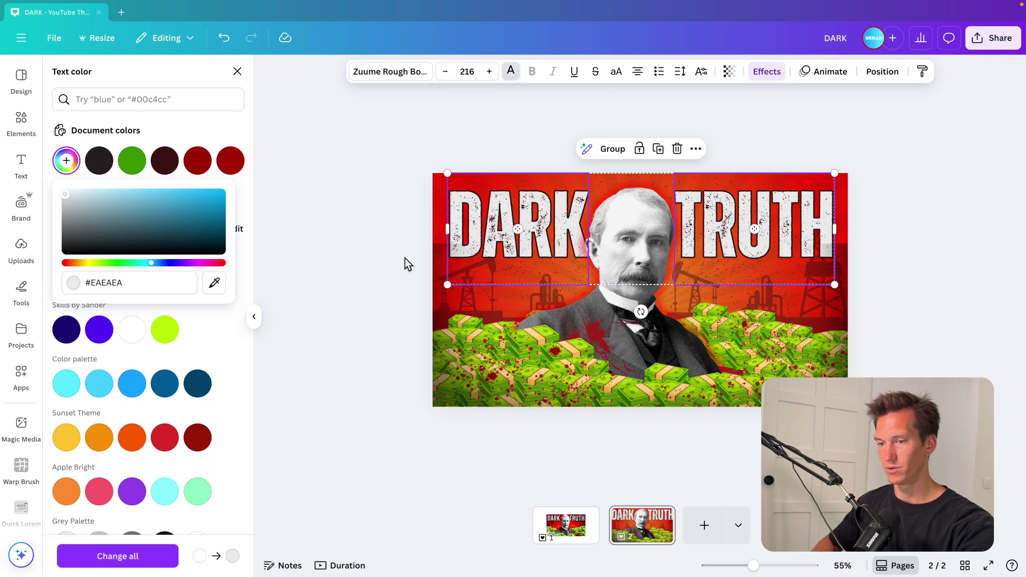
click(492, 243)
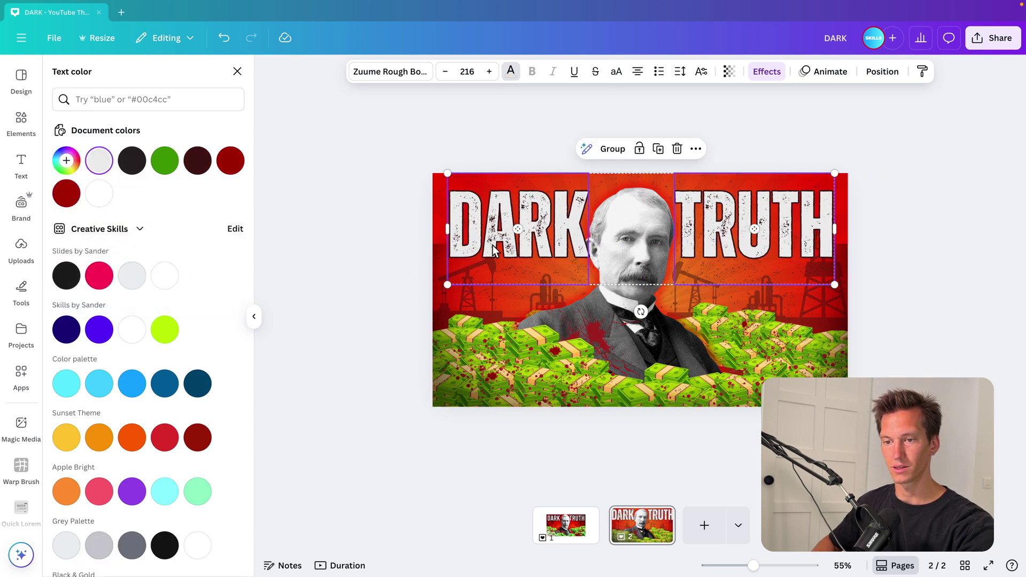
Step: Apply the Lift effect to the rear DARK and TRUTH text copies with an intensity slightly above 50
click(879, 72)
scroll(167, 506, down, 2)
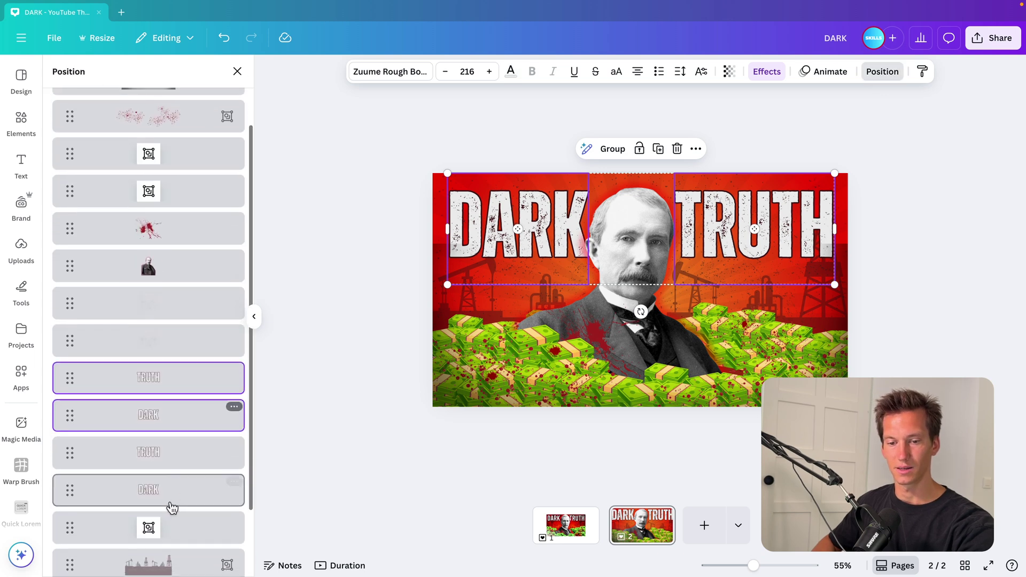
click(163, 450)
shift+click(166, 489)
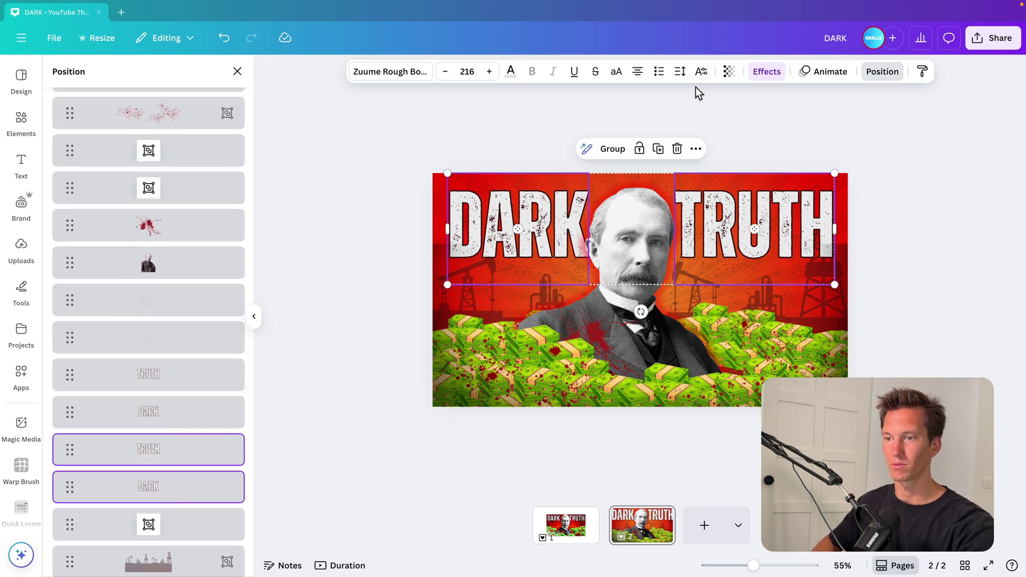
click(766, 75)
click(219, 155)
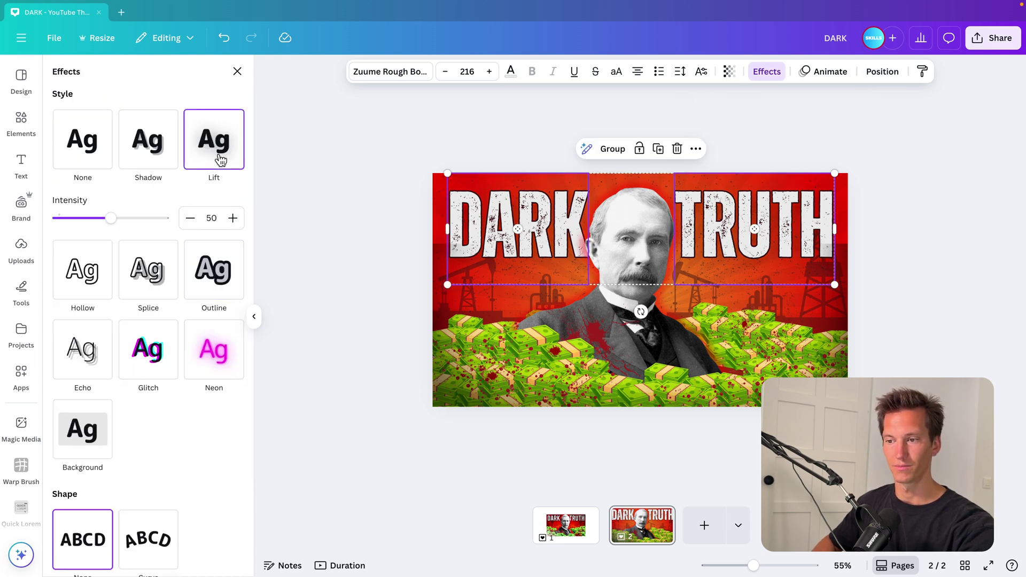
mouse_move(111, 220)
mouse_down()
mouse_move(153, 219)
mouse_move(117, 221)
mouse_up()
Step: Stretch the vignette's upper edge back up to the top of the thumbnail
click(541, 328)
drag(641, 244, 666, 177)
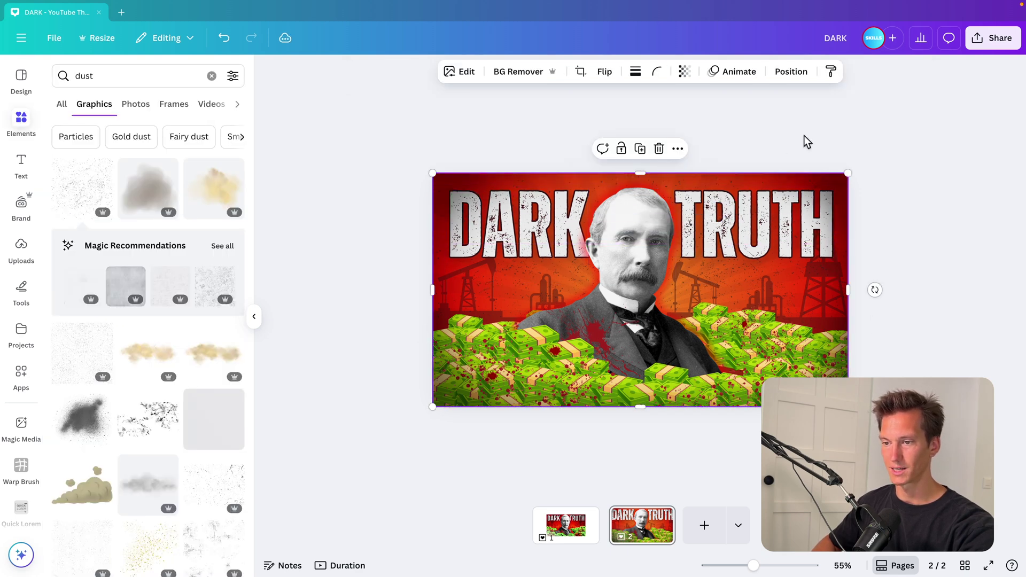
click(806, 142)
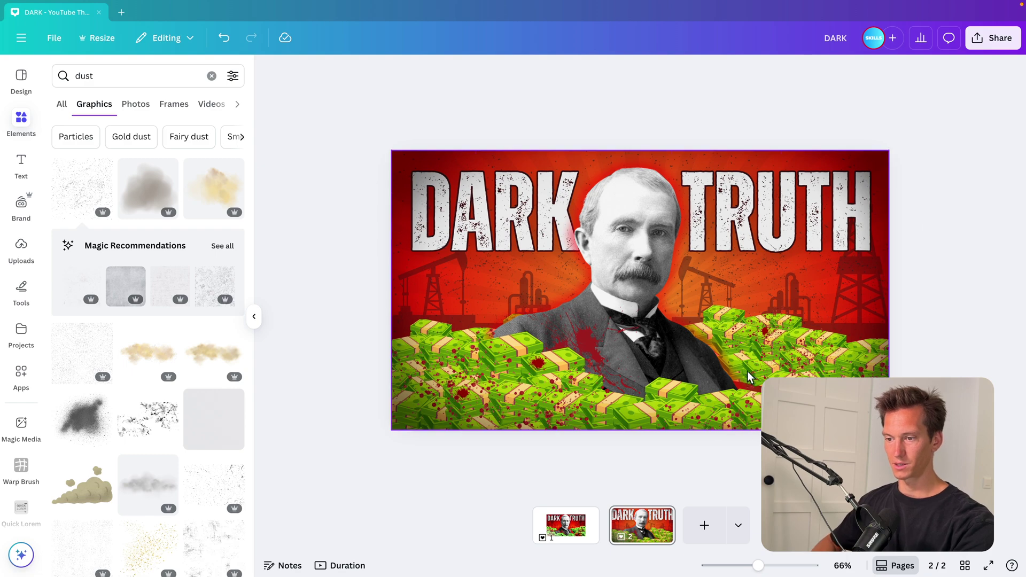
Step: Raise the vignette's lower edge to uncover the dollar stacks, and undo the accidental shift of the blood splatter over them
click(750, 377)
drag(649, 427, 675, 335)
click(778, 370)
drag(779, 371, 777, 385)
key(ctrl+z)
Step: Move the rear dollar stack group down slightly, and raise and slightly enlarge all three dollar stack groups together
click(800, 71)
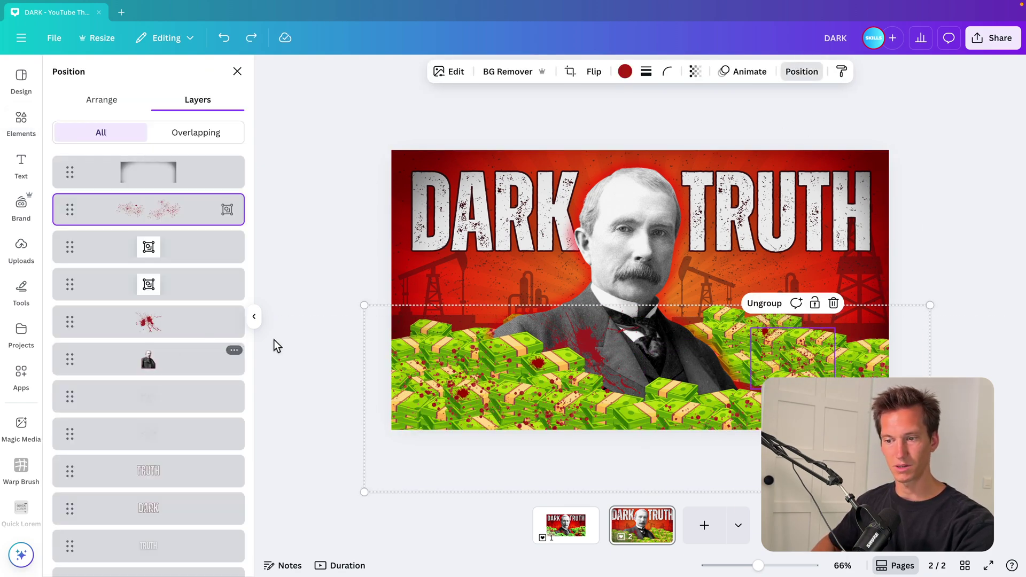
scroll(240, 419, down, 3)
click(238, 438)
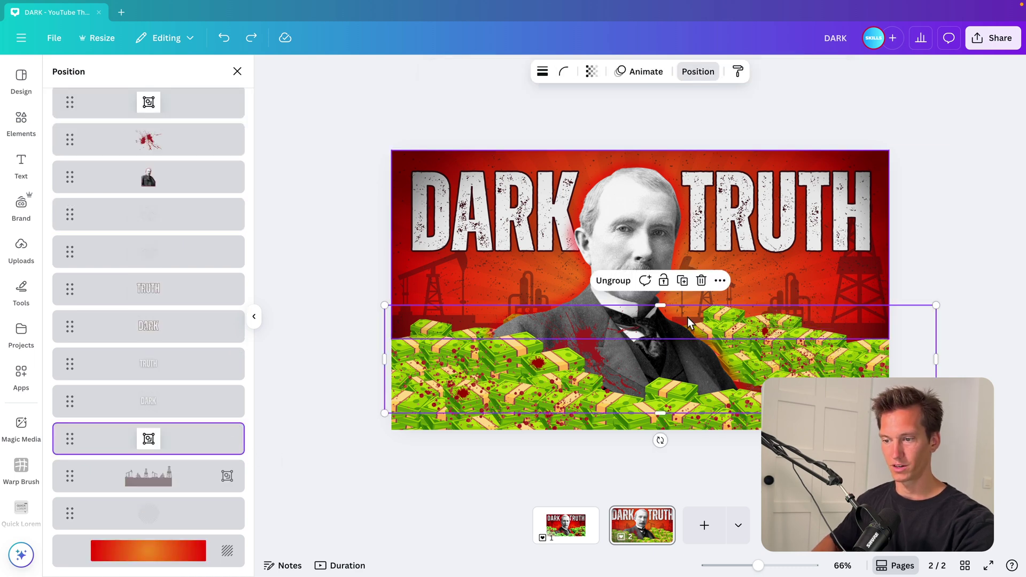
drag(870, 349, 870, 360)
scroll(160, 267, up, 3)
shift+click(166, 235)
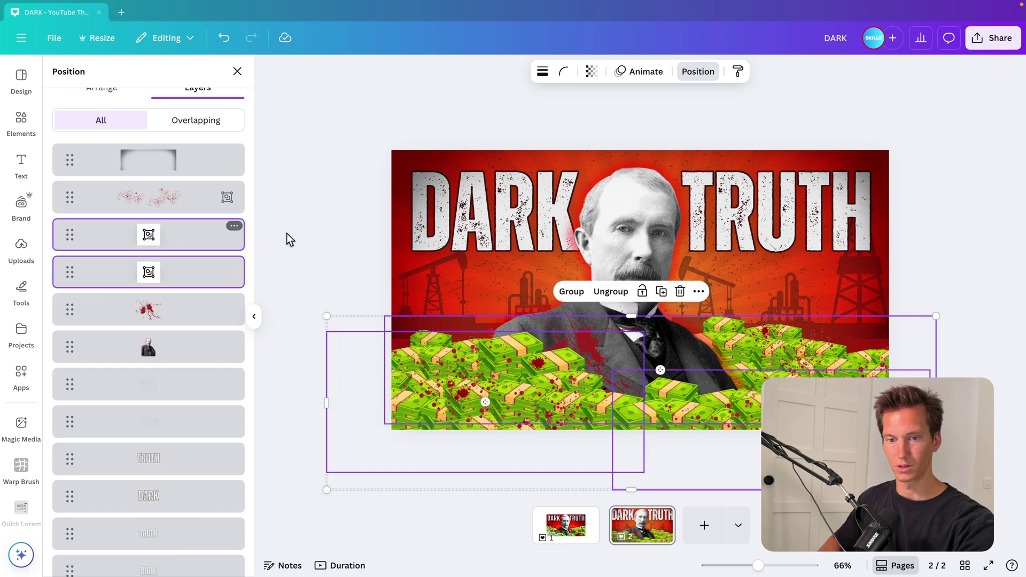
drag(869, 360, 870, 354)
drag(855, 401, 855, 400)
drag(937, 311, 942, 312)
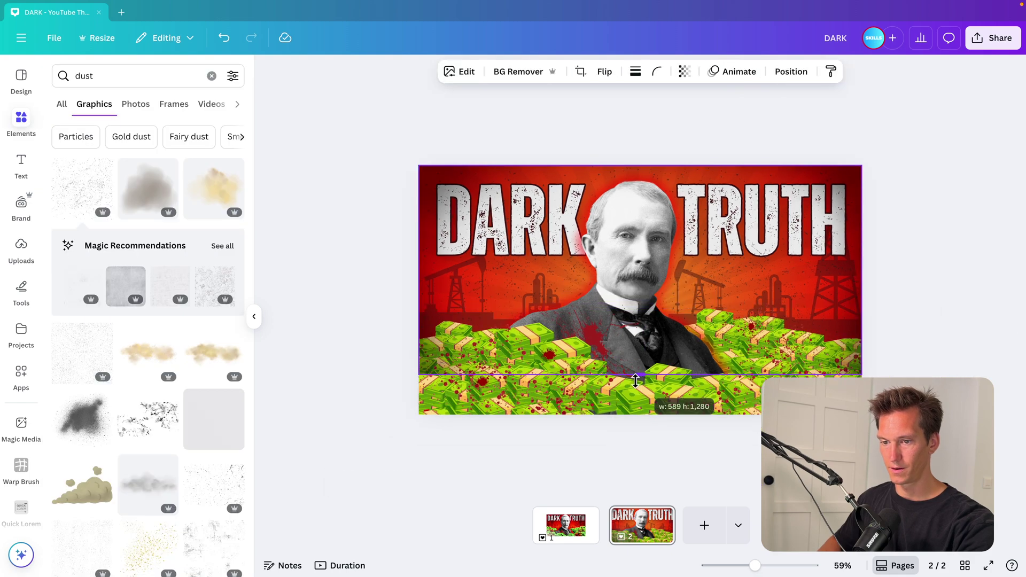
Step: Extend the vignette's lower edge back over the whole thumbnail and set its transparency value to 63
drag(636, 378, 636, 419)
click(685, 71)
drag(716, 120, 681, 123)
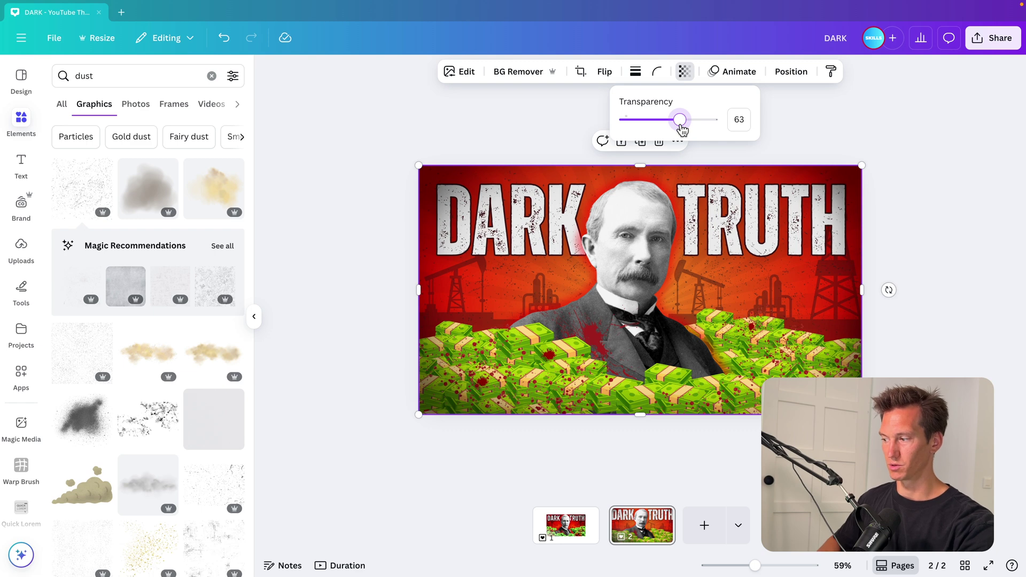
Step: View the finished thumbnail in full screen
click(944, 369)
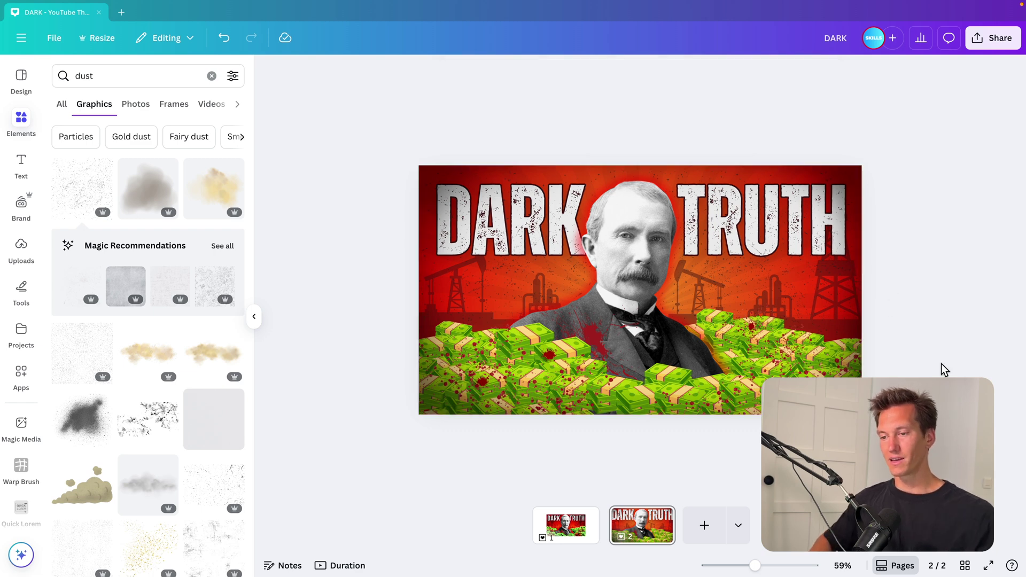
click(989, 569)
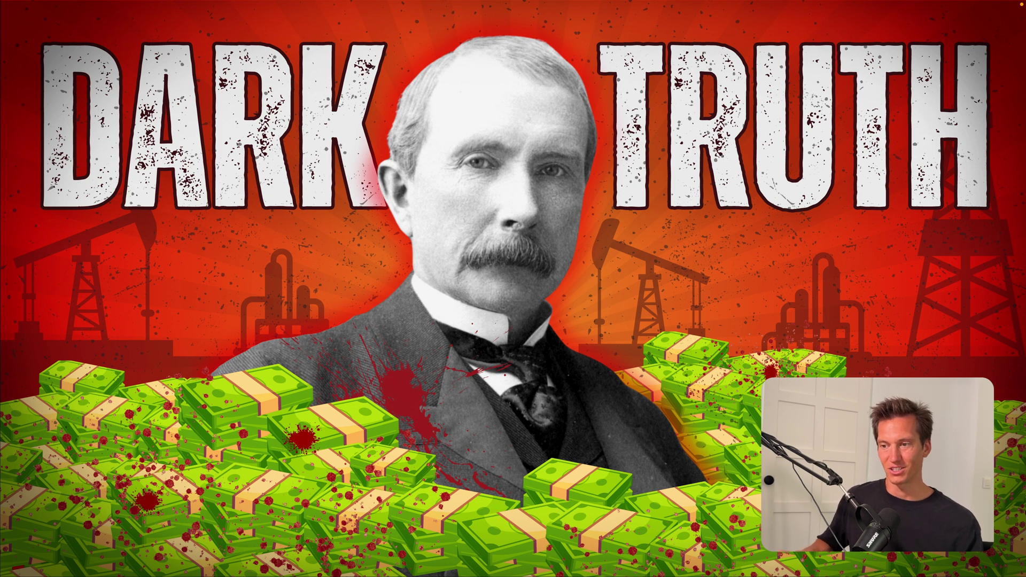